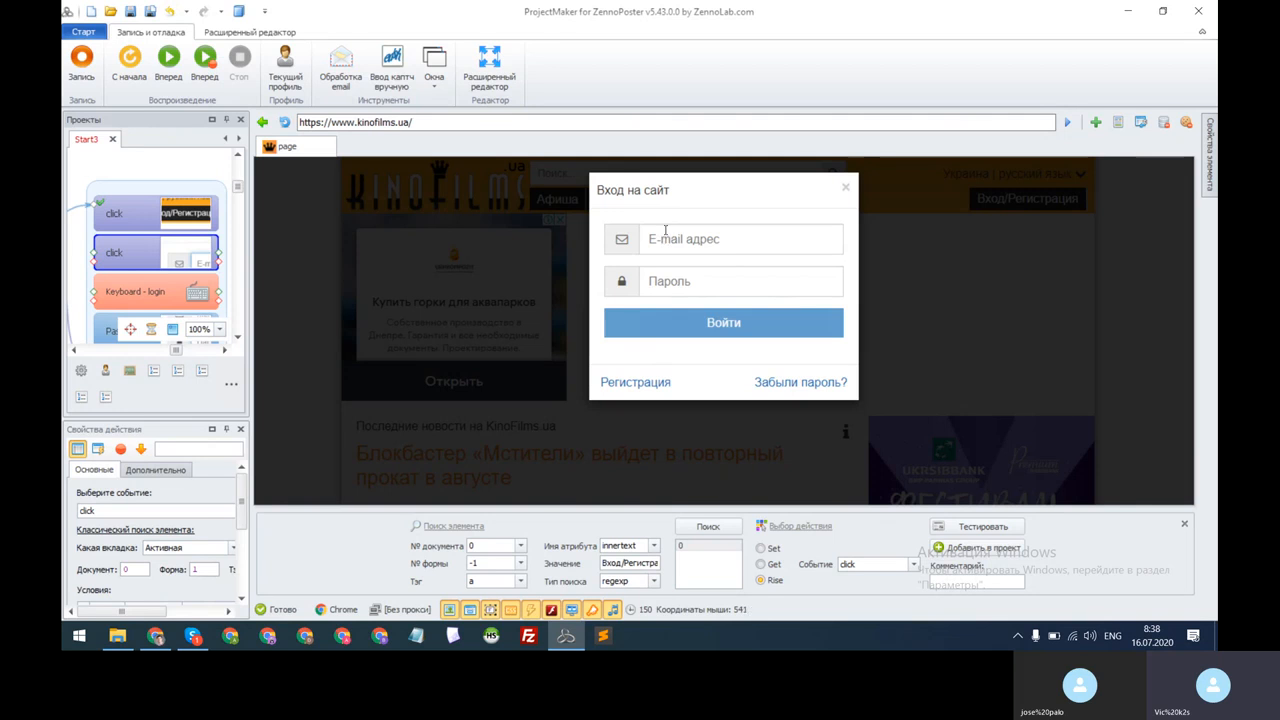
Build a Rise action with the click event on the login form's E-mail адрес field and add it to the project.
left_click(662, 238)
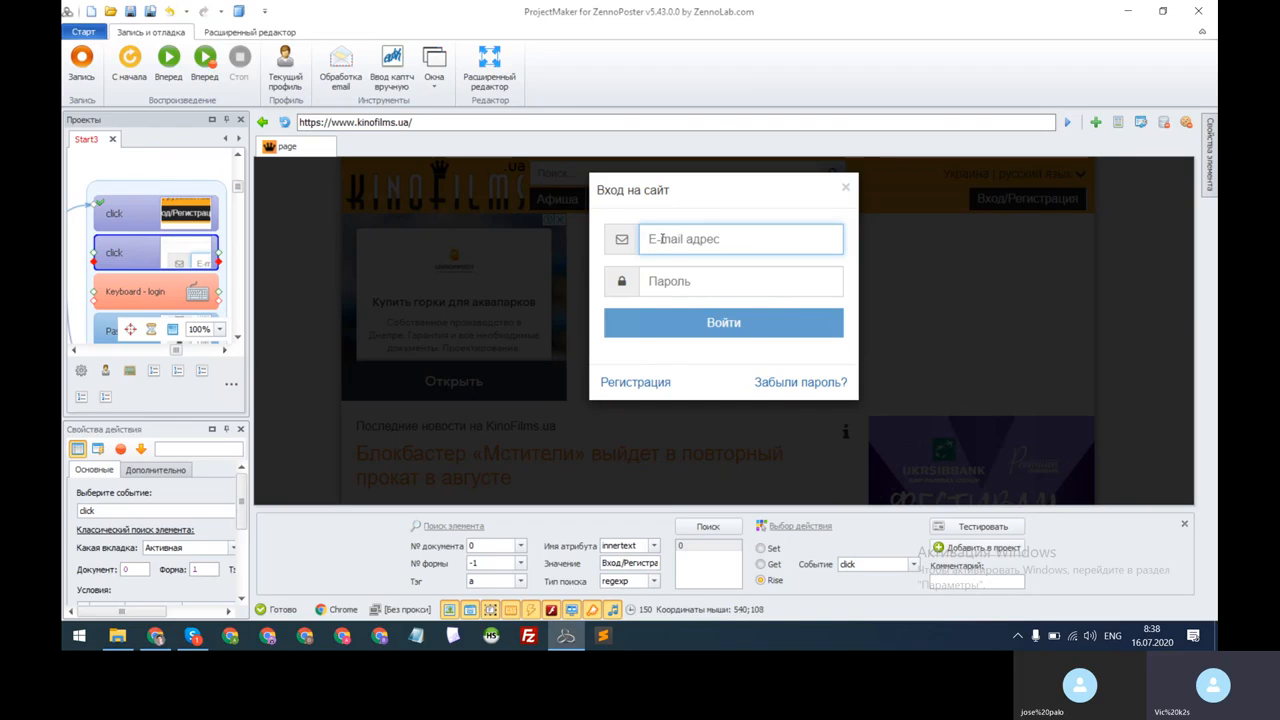
right_click(662, 239)
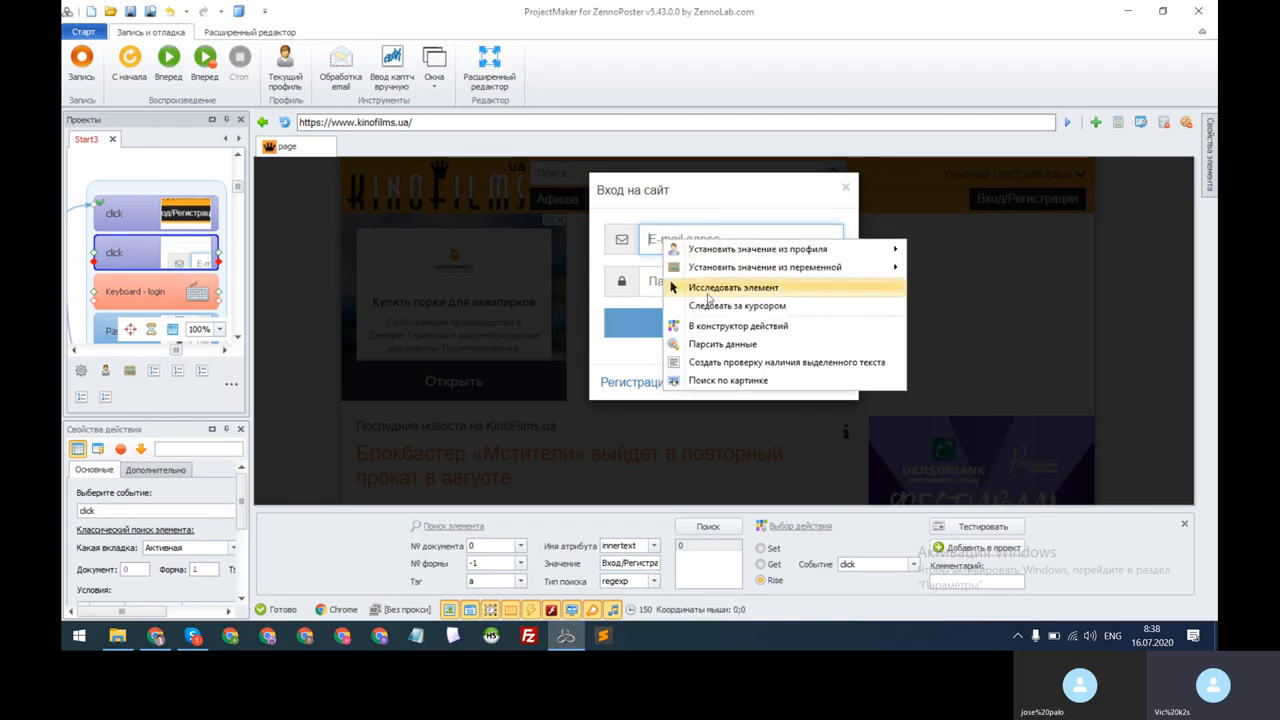
left_click(727, 330)
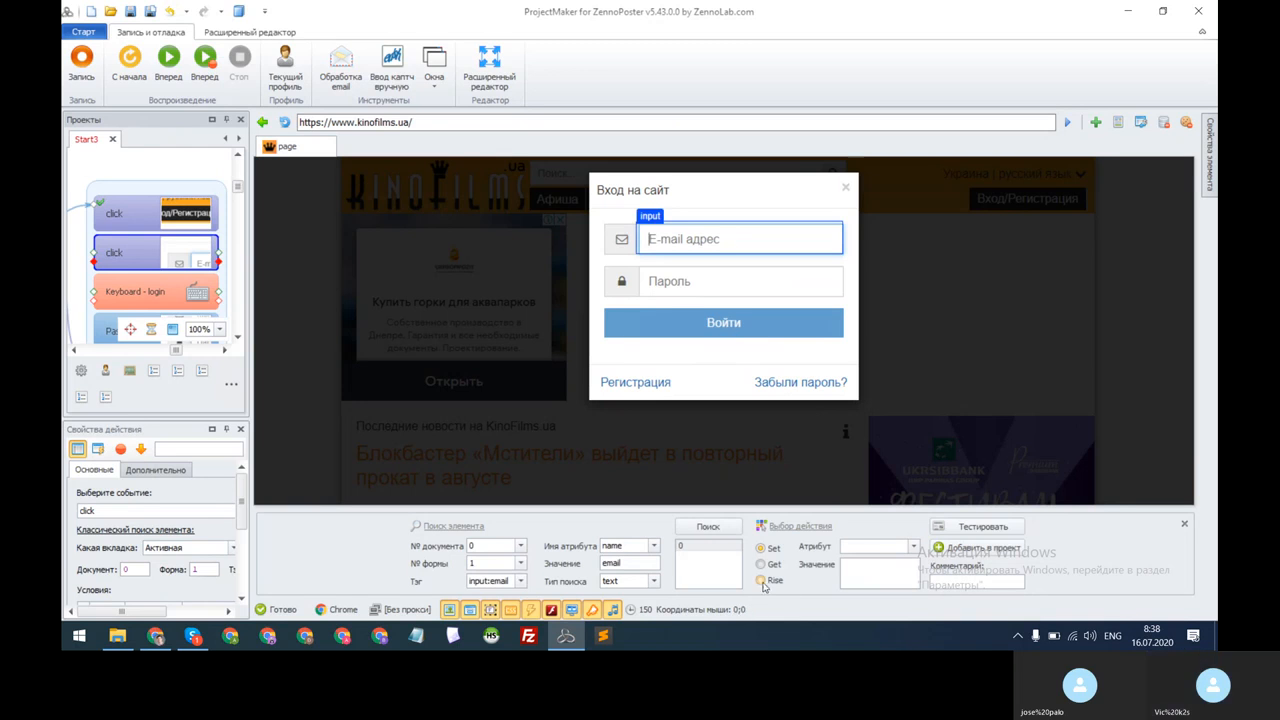
left_click(762, 584)
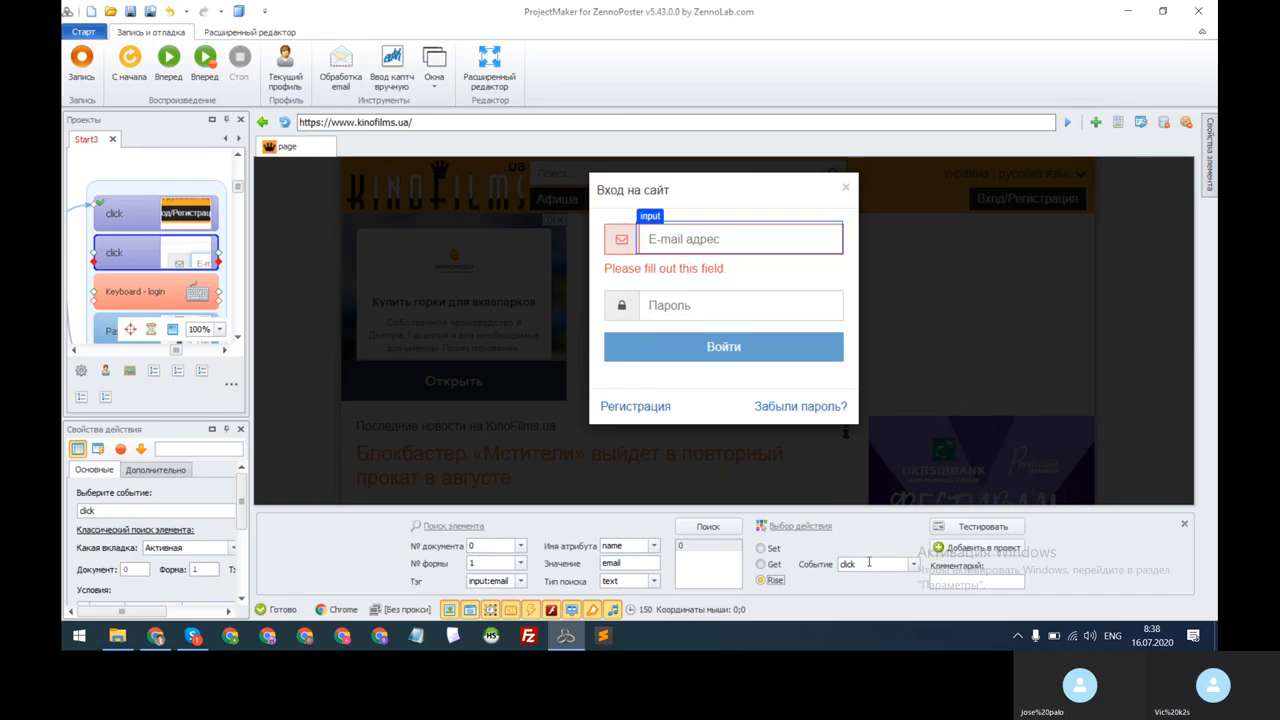
left_click(975, 548)
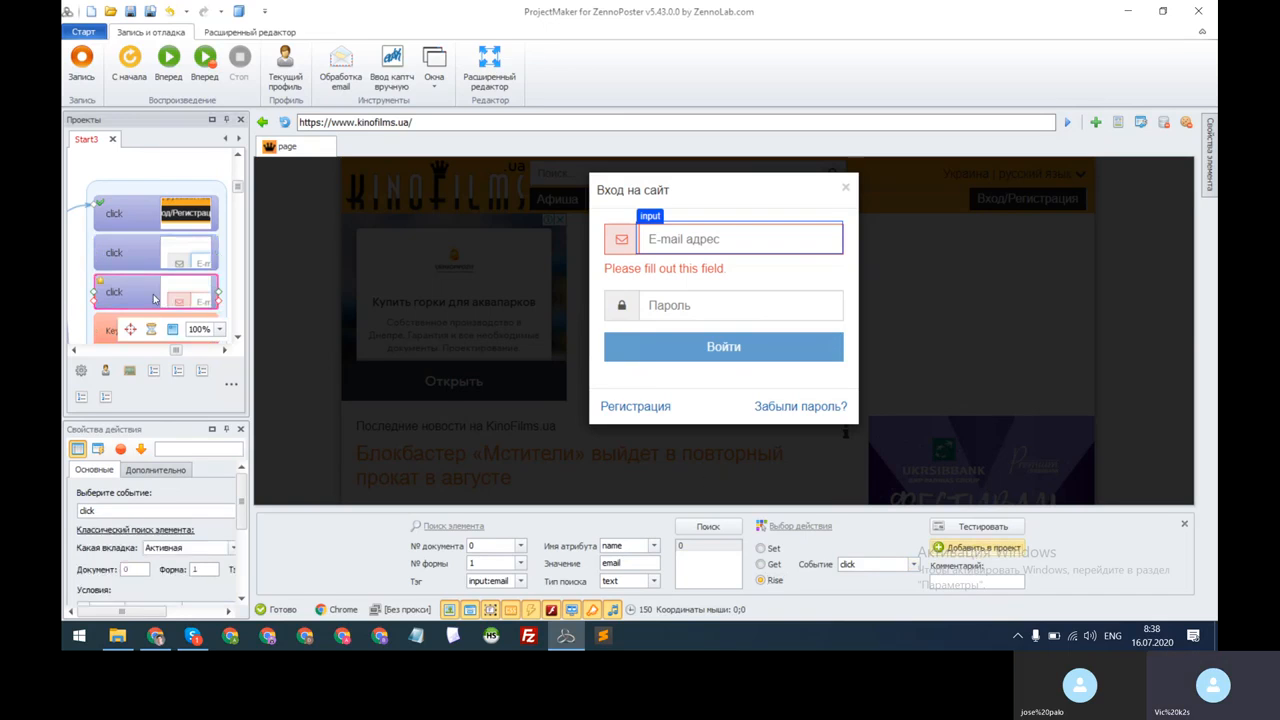
Compare the new click action with the existing e-mail field click, and delete the duplicate from the login group.
left_click(125, 293)
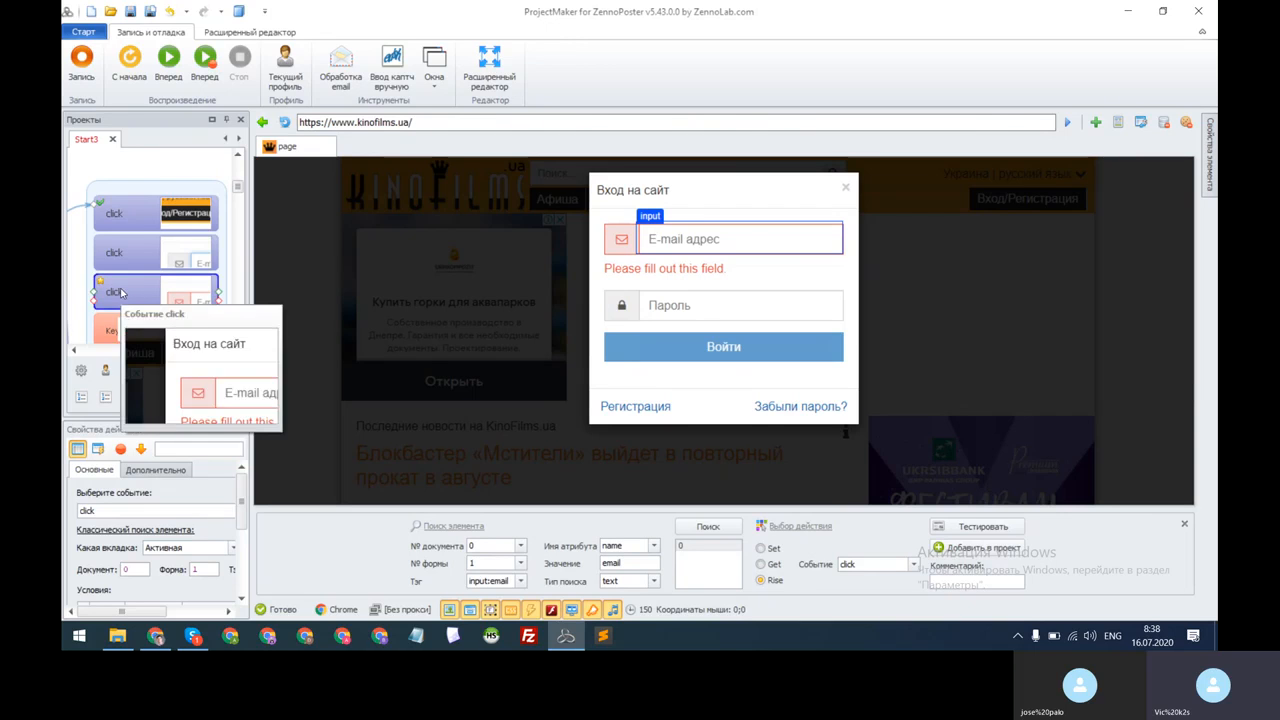
left_click(122, 256)
left_click(123, 294)
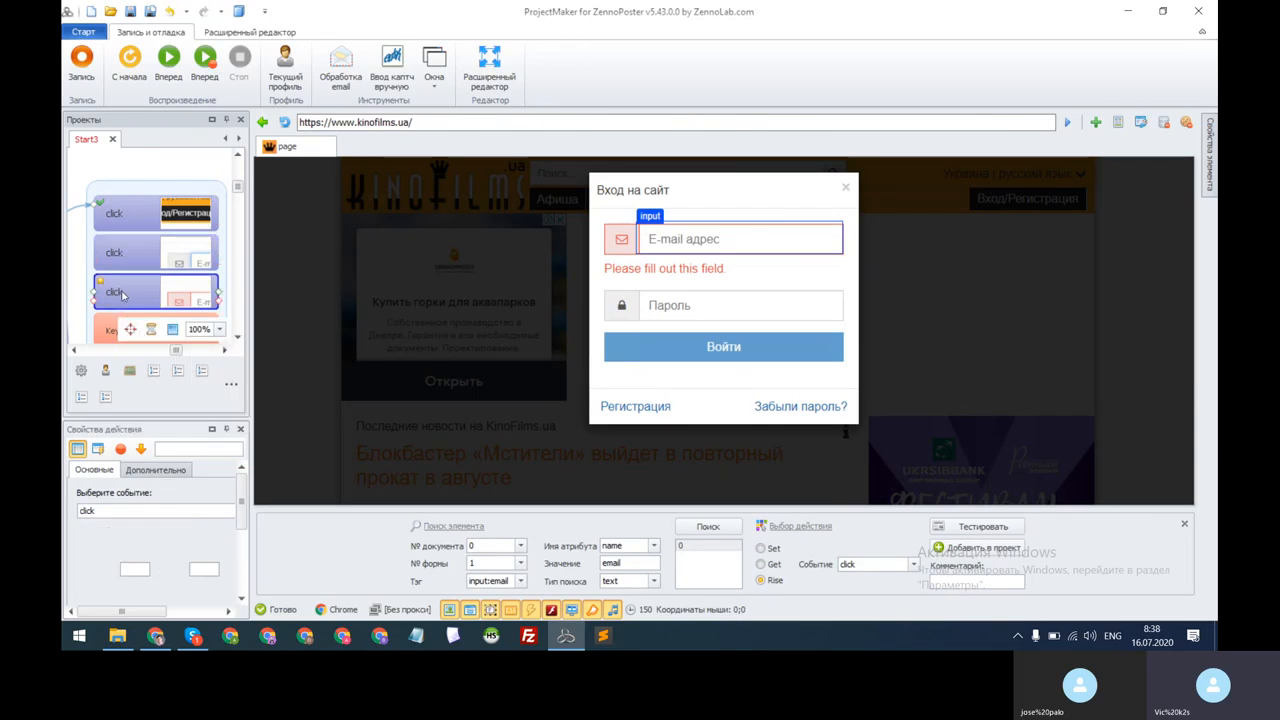
mouse_move(123, 294)
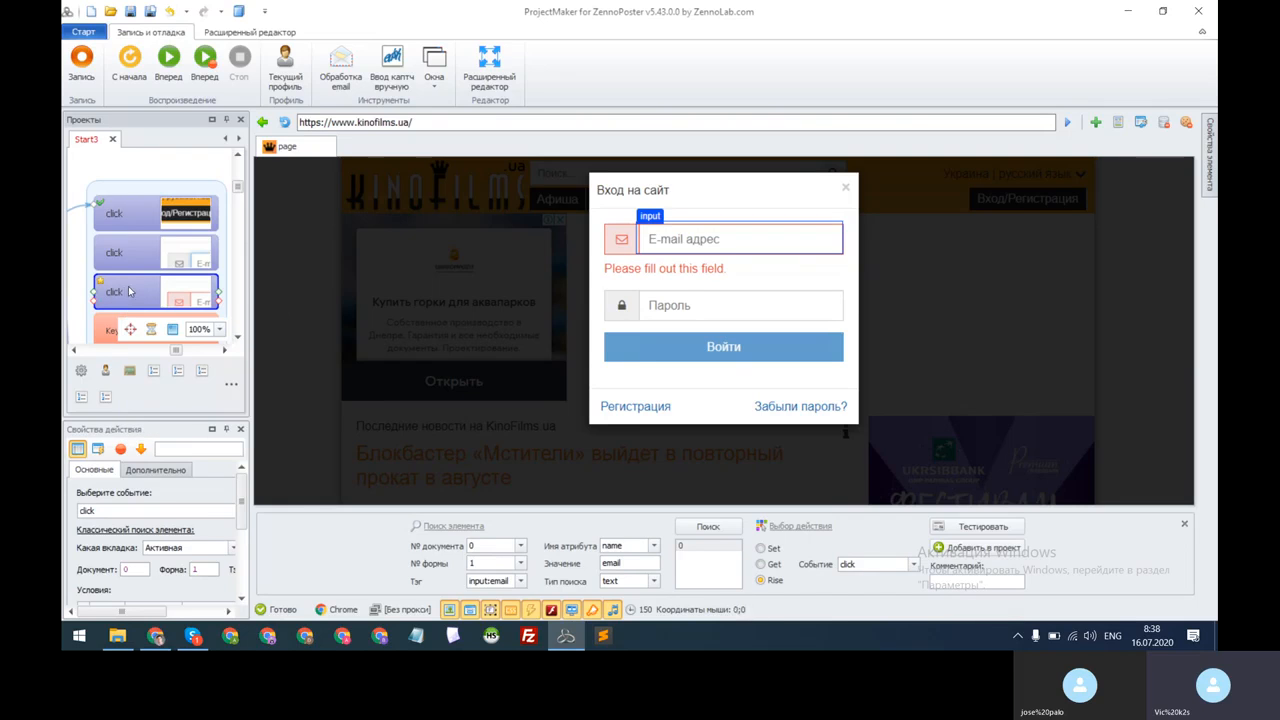
right_click(129, 291)
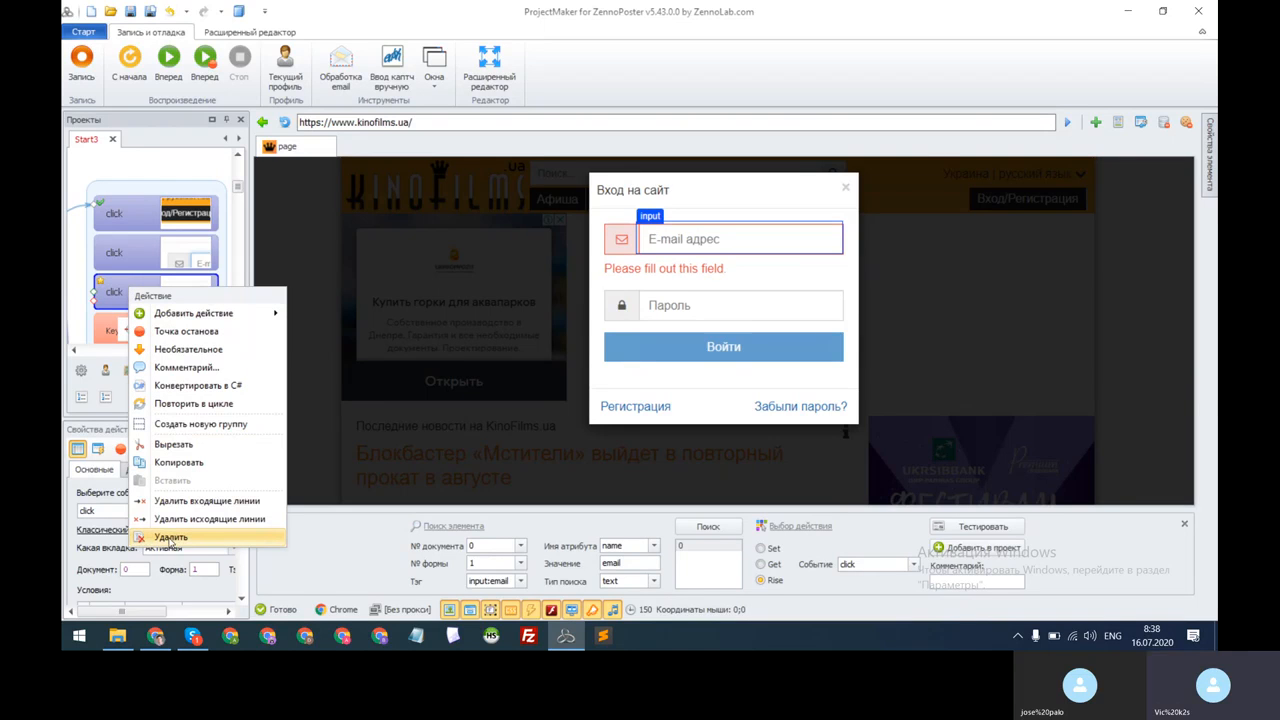
left_click(170, 538)
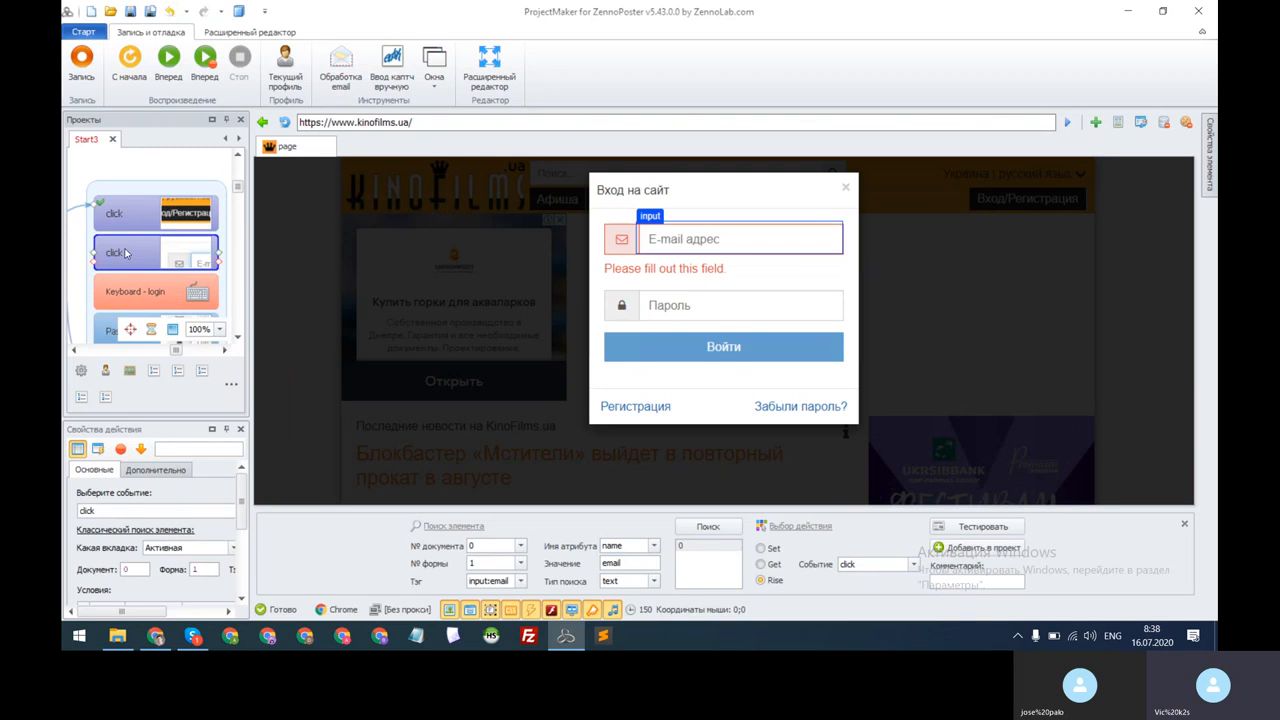
Execute the click action for the e-mail field and widen the project area.
mouse_move(125, 252)
left_click(168, 57)
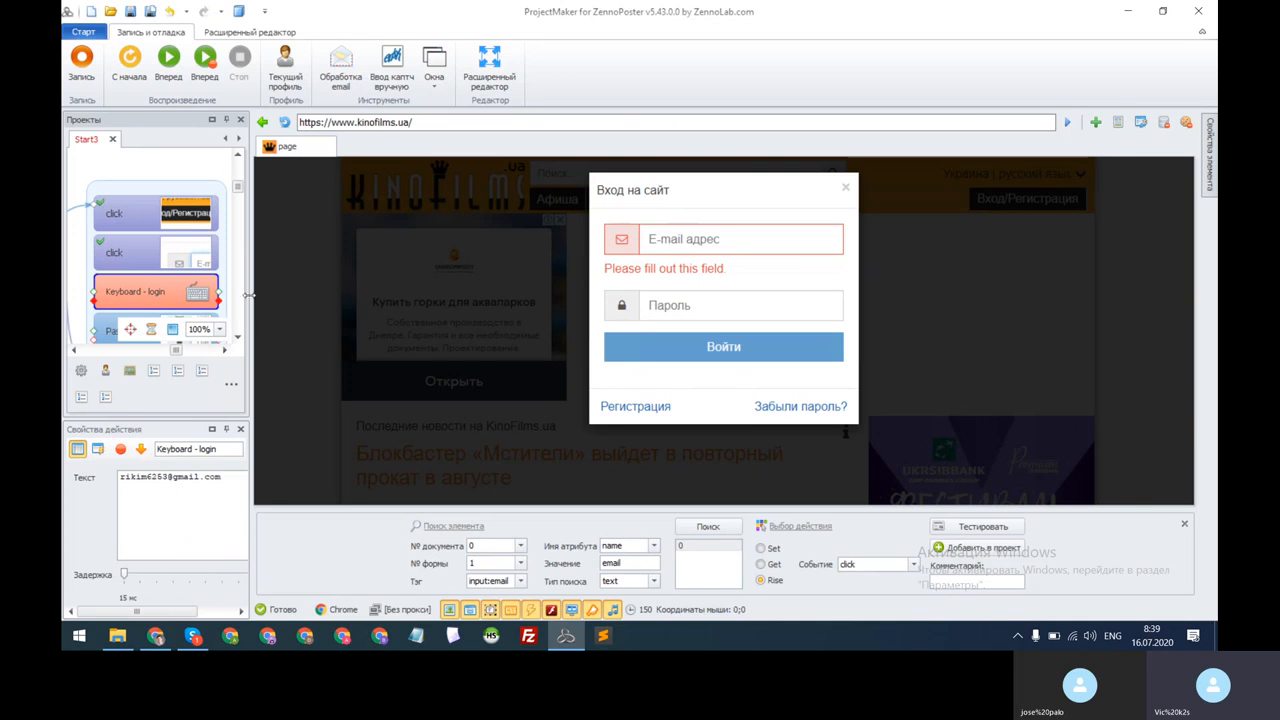
left_click_drag(249, 295, 730, 283)
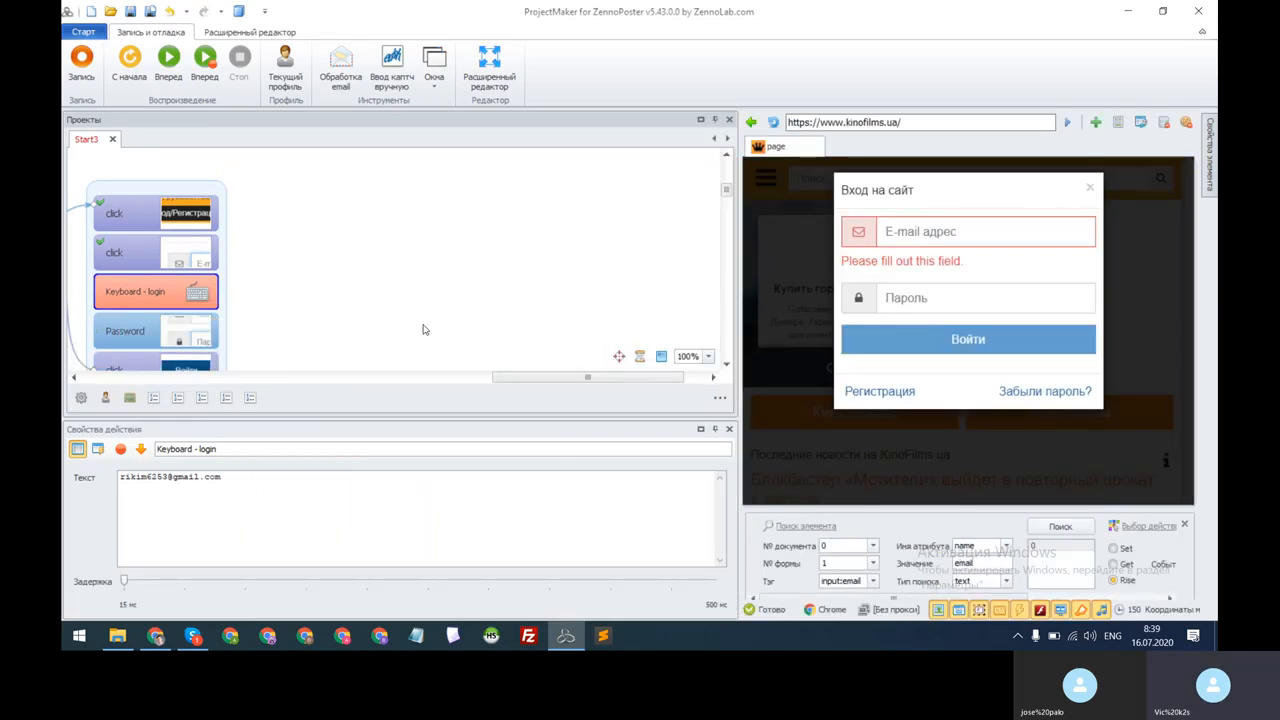
Add a separate Эмуляция клавиатуры action on the empty canvas beside the login group, and delete it after viewing its properties.
right_click(286, 206)
mouse_move(322, 216)
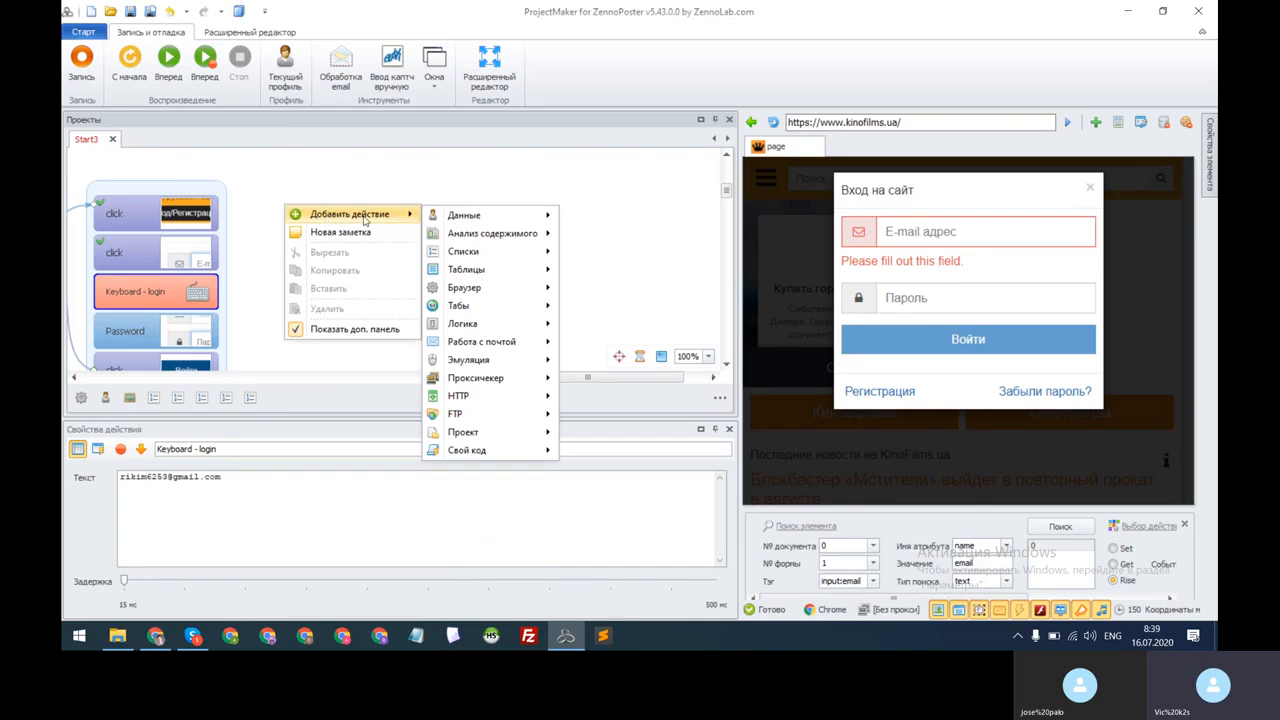
mouse_move(478, 360)
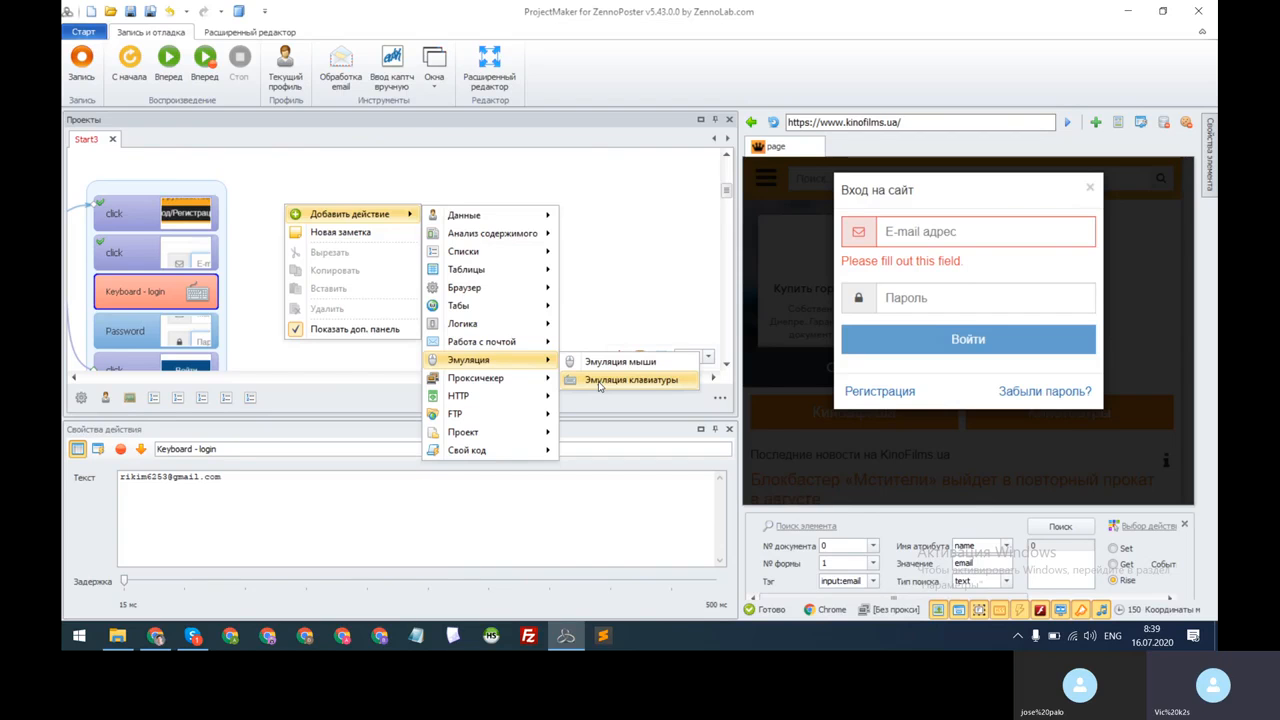
left_click(597, 380)
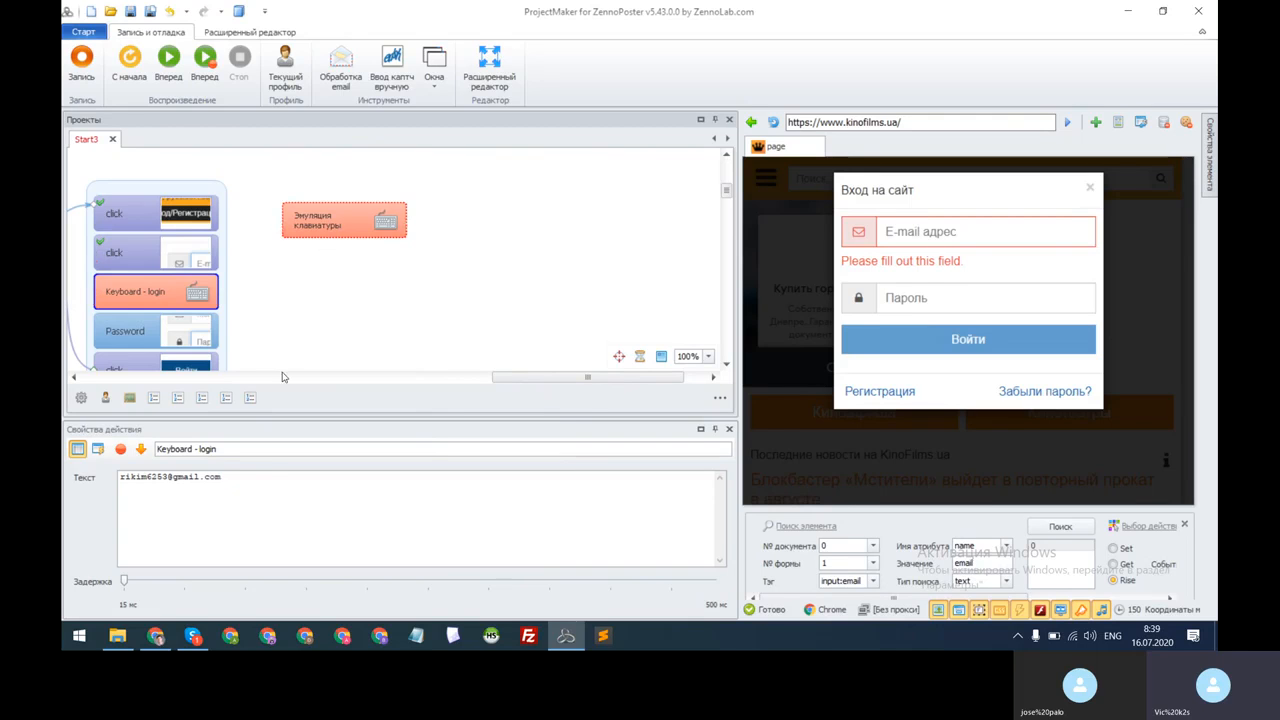
left_click(315, 229)
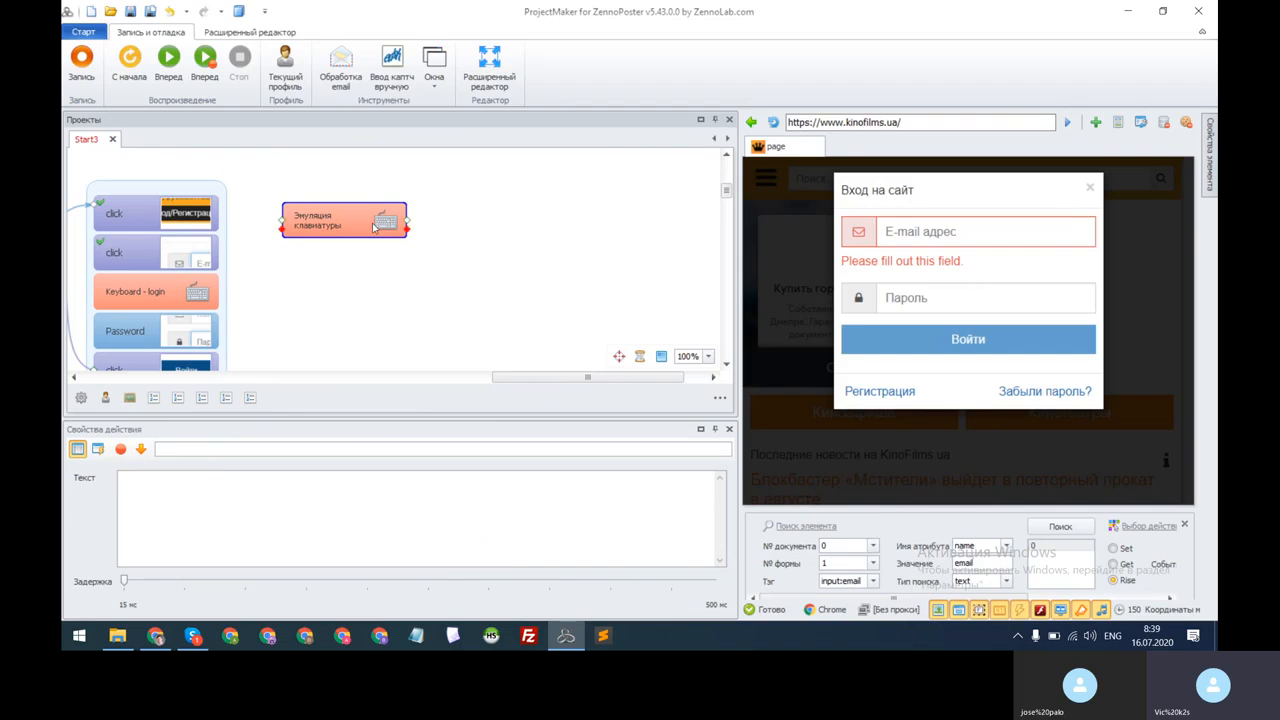
right_click(331, 220)
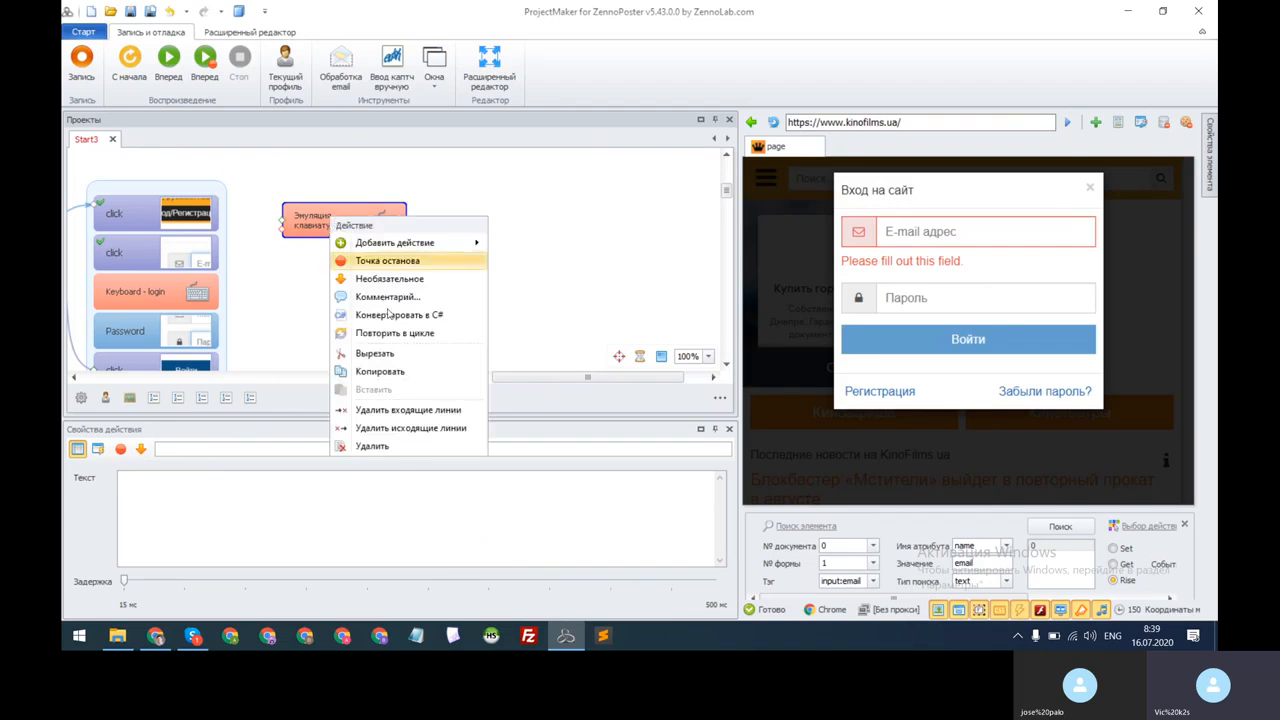
left_click(397, 452)
Examine the text, name and delay settings of the Keyboard - login action.
left_click(156, 302)
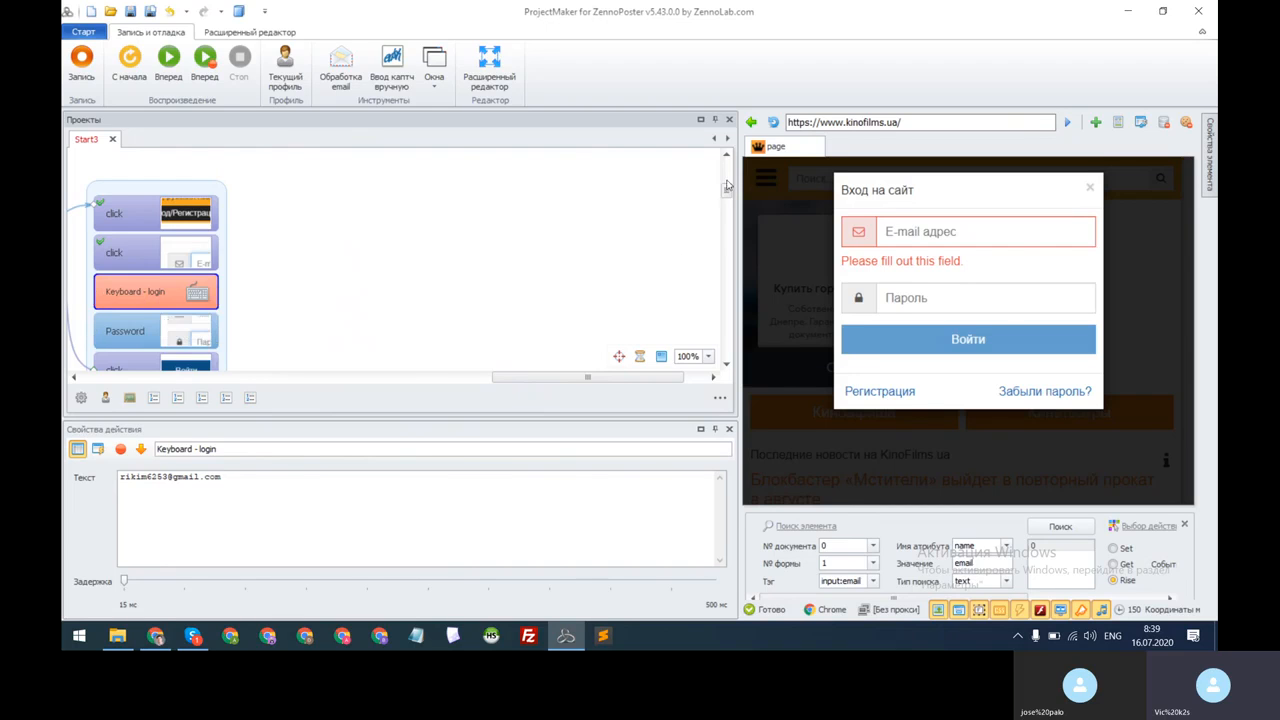
left_click_drag(728, 190, 727, 200)
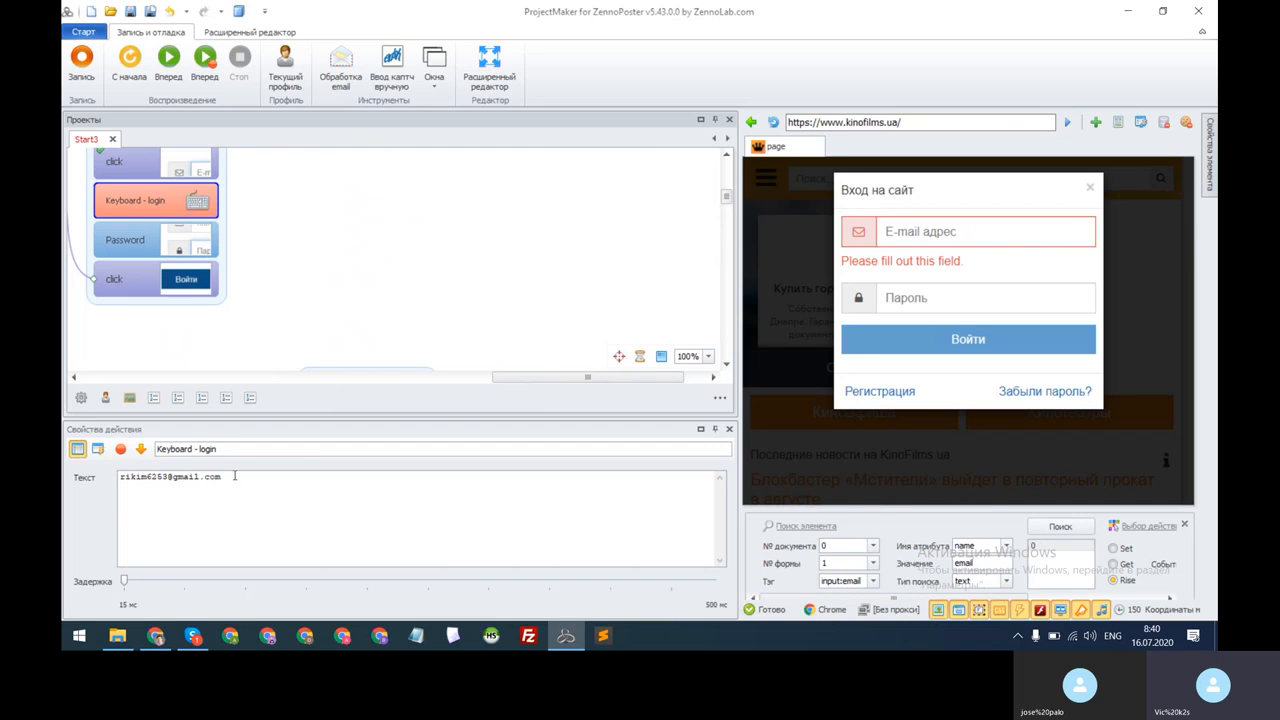
left_click_drag(234, 476, 119, 477)
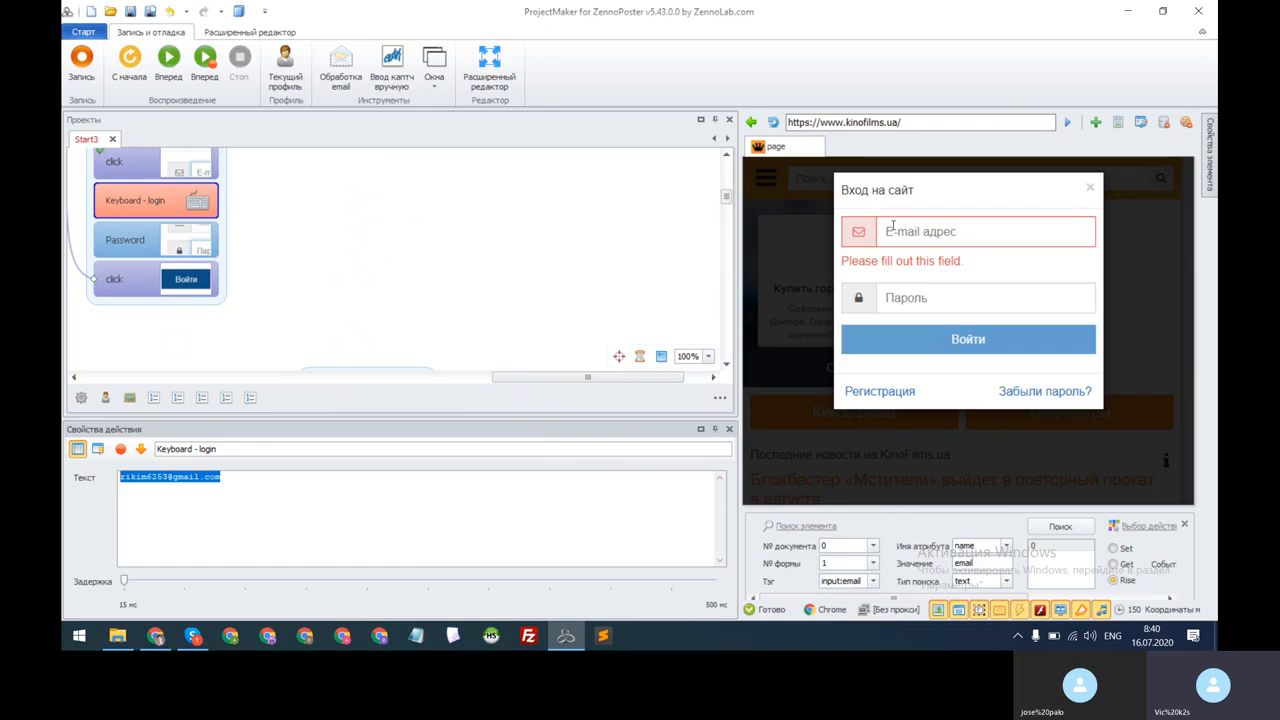
left_click(234, 449)
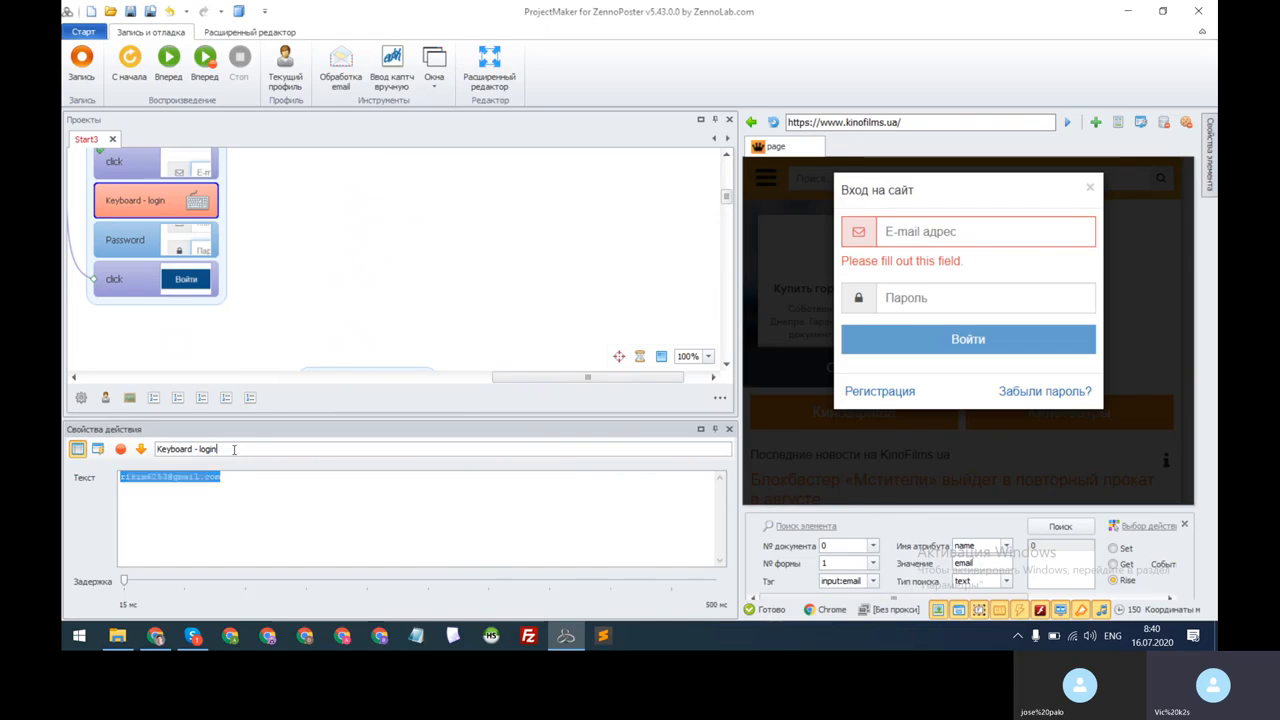
mouse_move(160, 449)
left_mouse_down()
mouse_move(255, 449)
mouse_move(158, 449)
left_mouse_up()
left_click(255, 449)
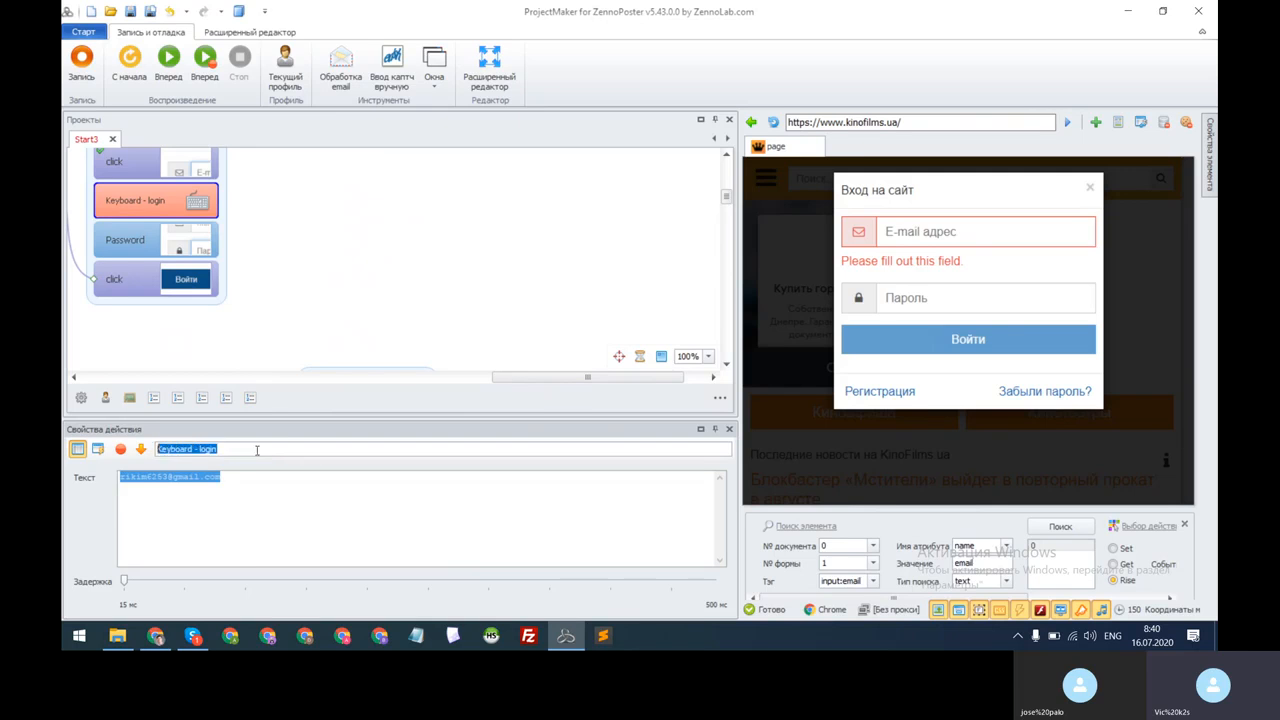
left_click(283, 499)
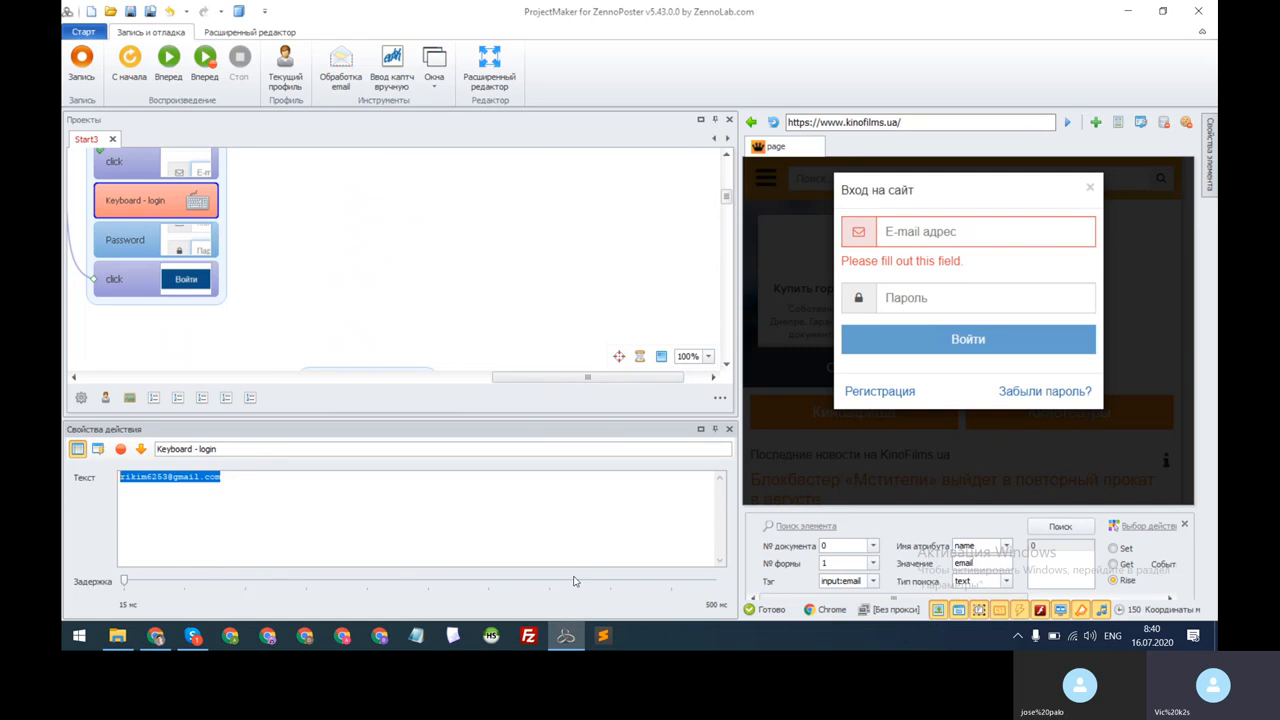
left_click(124, 580)
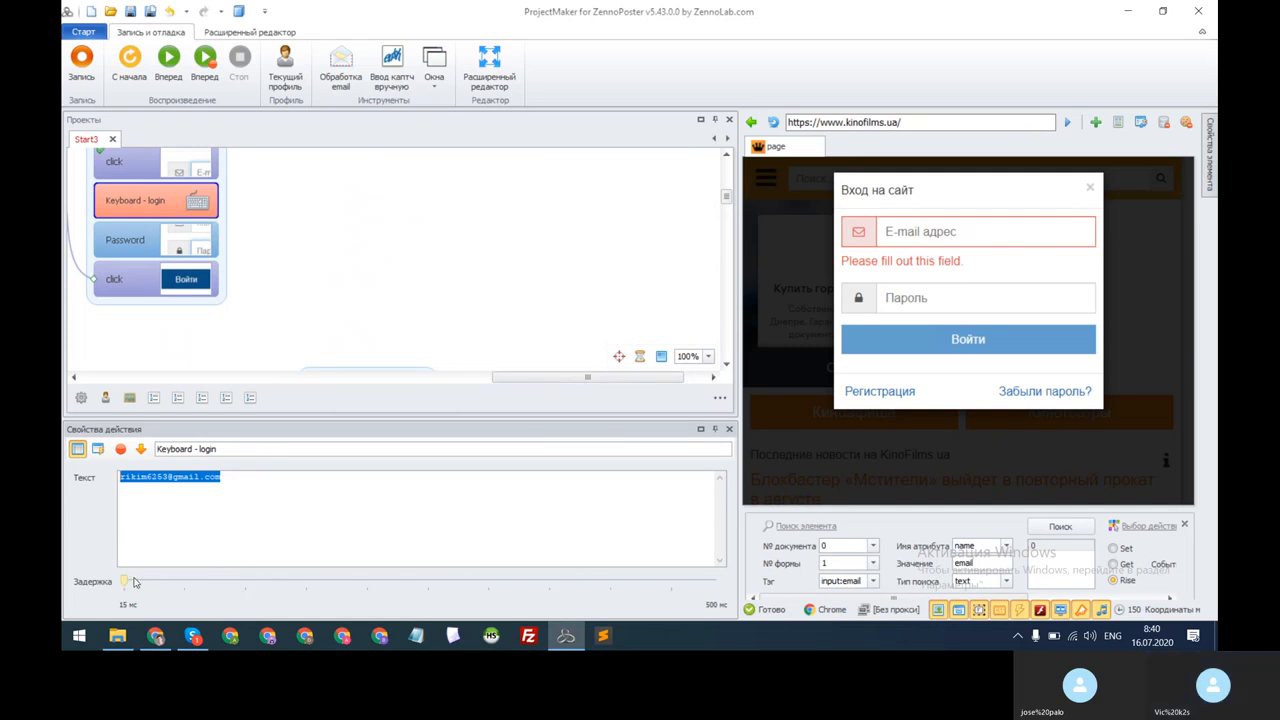
left_click(130, 579)
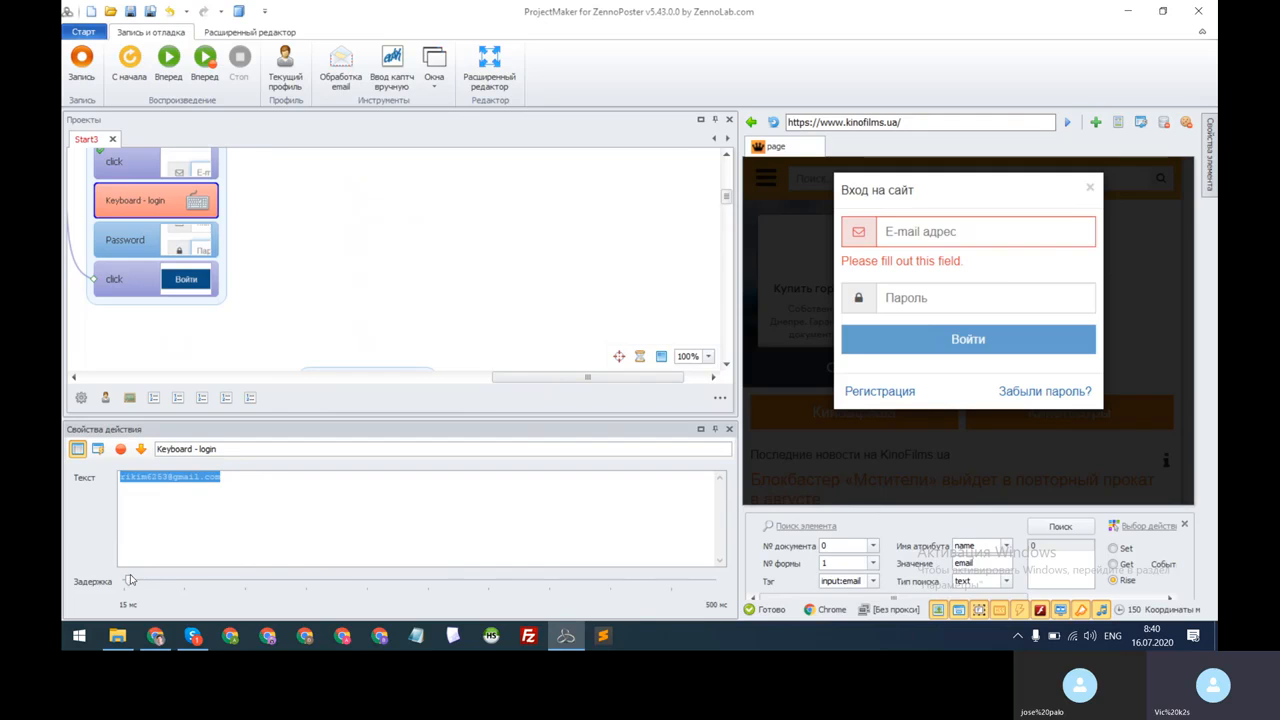
left_click(126, 582)
Run the Keyboard - login action to enter the account e-mail in the site's login form.
left_click(244, 486)
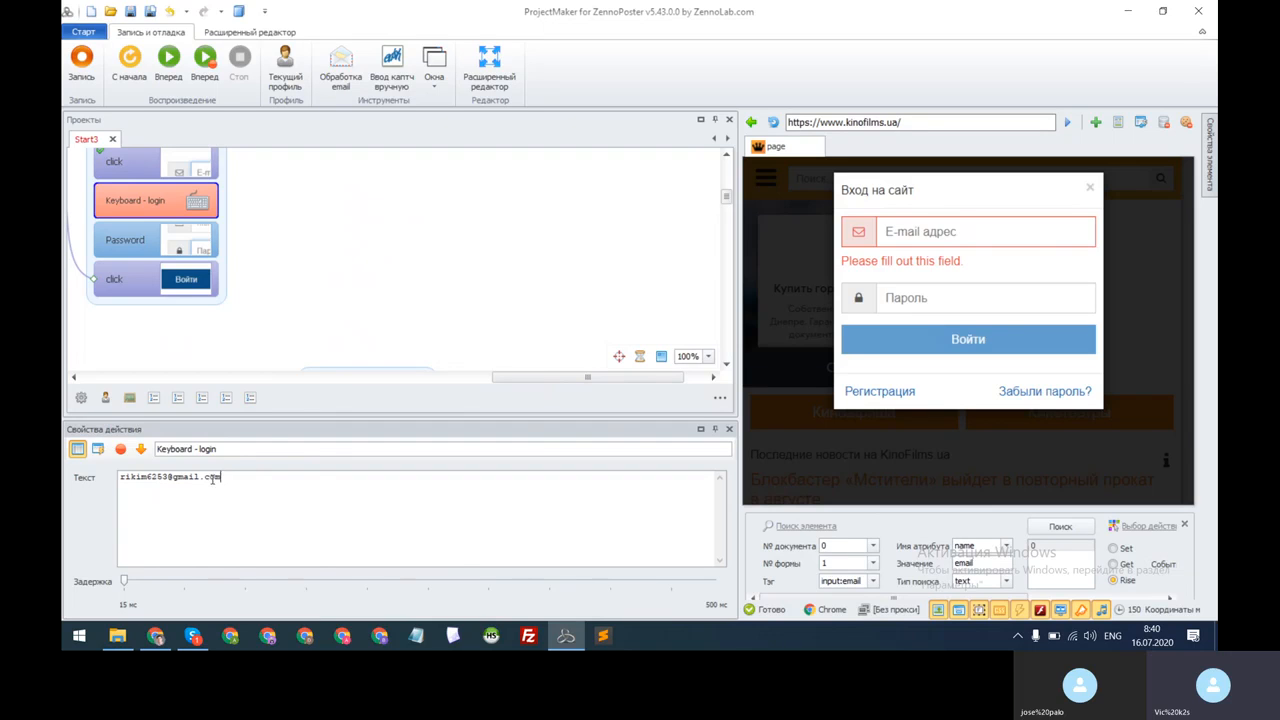
left_click_drag(128, 481, 243, 480)
left_click(243, 480)
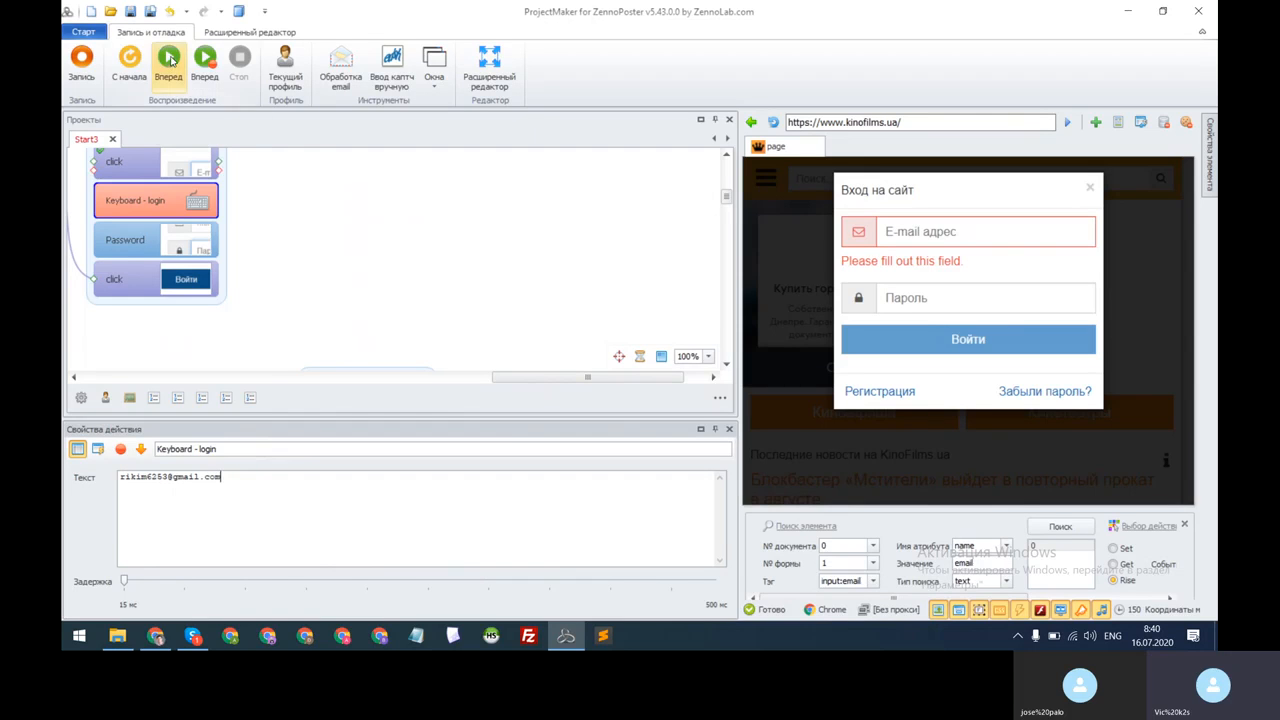
left_click(168, 58)
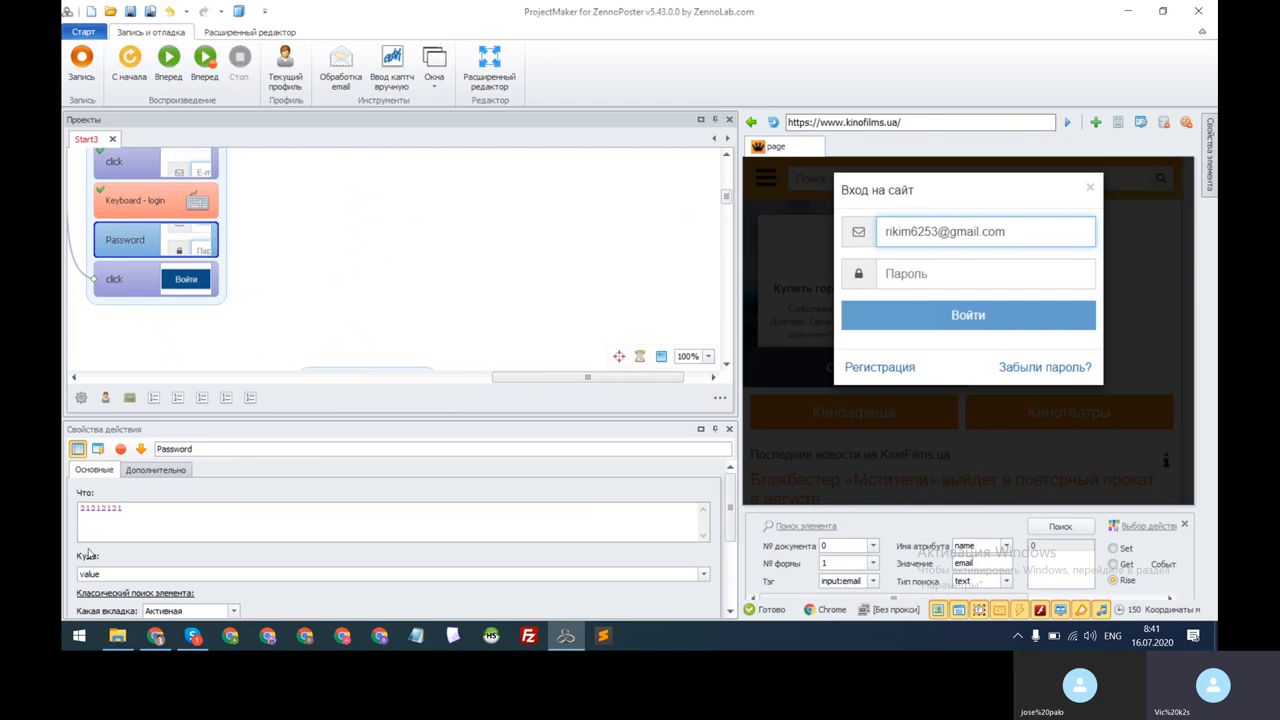
Review the text that the Password action is configured to set.
mouse_move(729, 482)
left_mouse_down()
mouse_move(732, 556)
mouse_move(733, 482)
left_mouse_up()
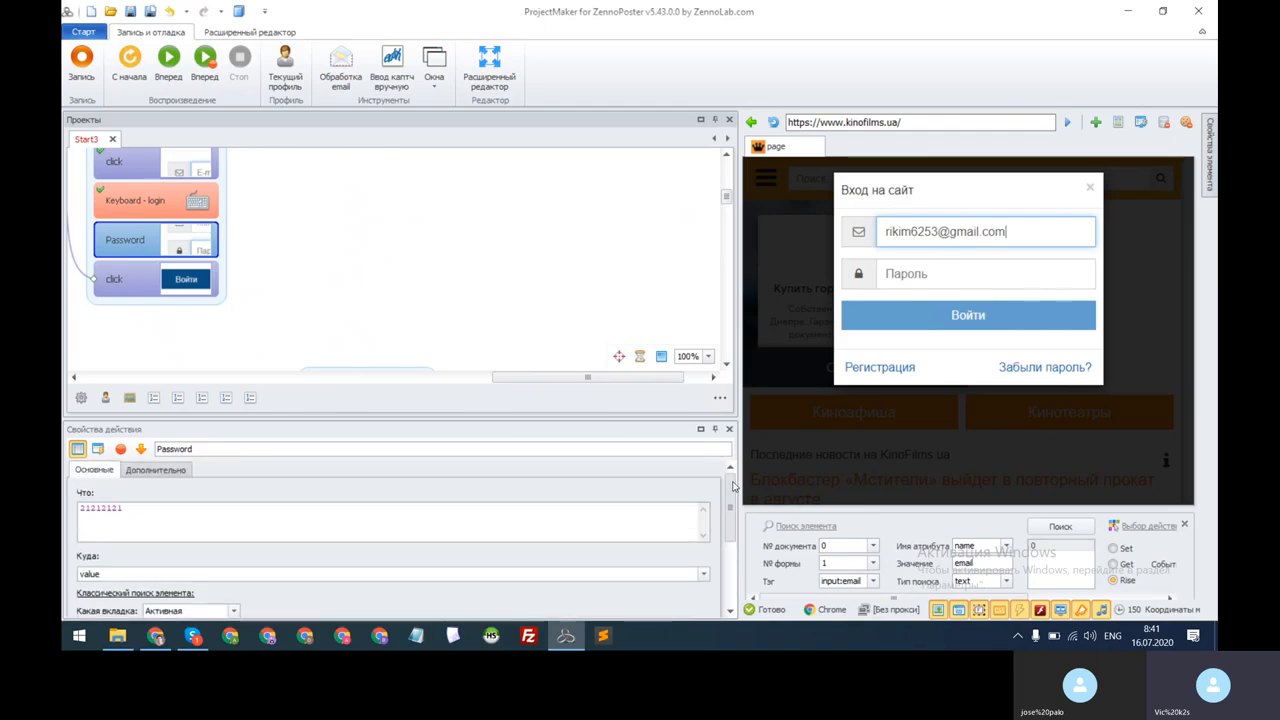
left_click_drag(131, 509, 80, 508)
left_click(131, 509)
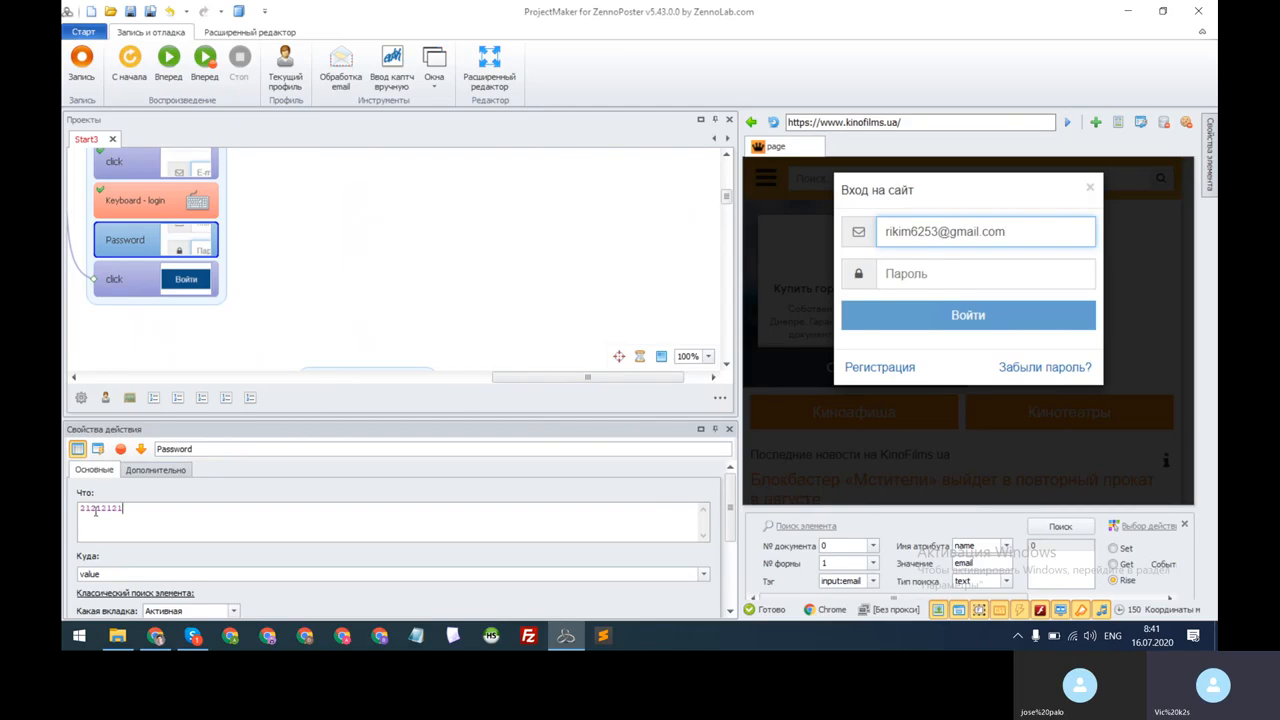
left_click_drag(131, 509, 80, 508)
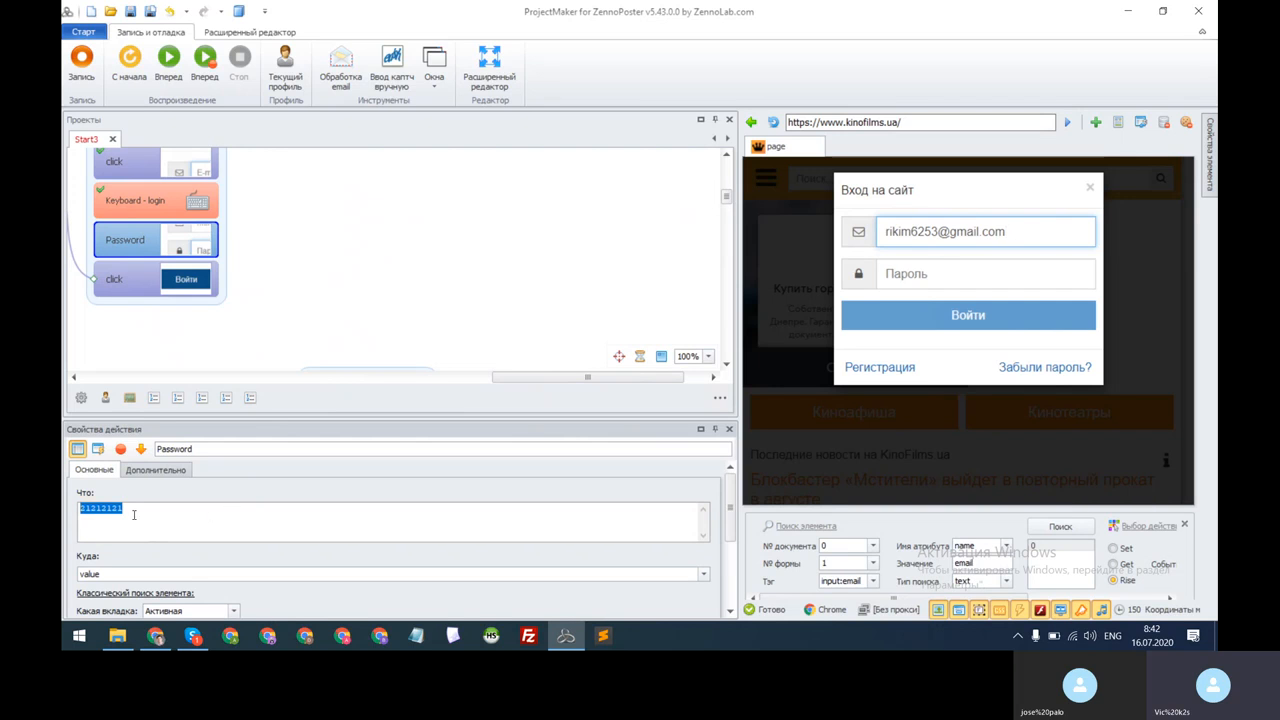
left_click(133, 514)
Review the attributes available as the Password action's destination (Куда) and pick value.
scroll(735, 513, "down", 1)
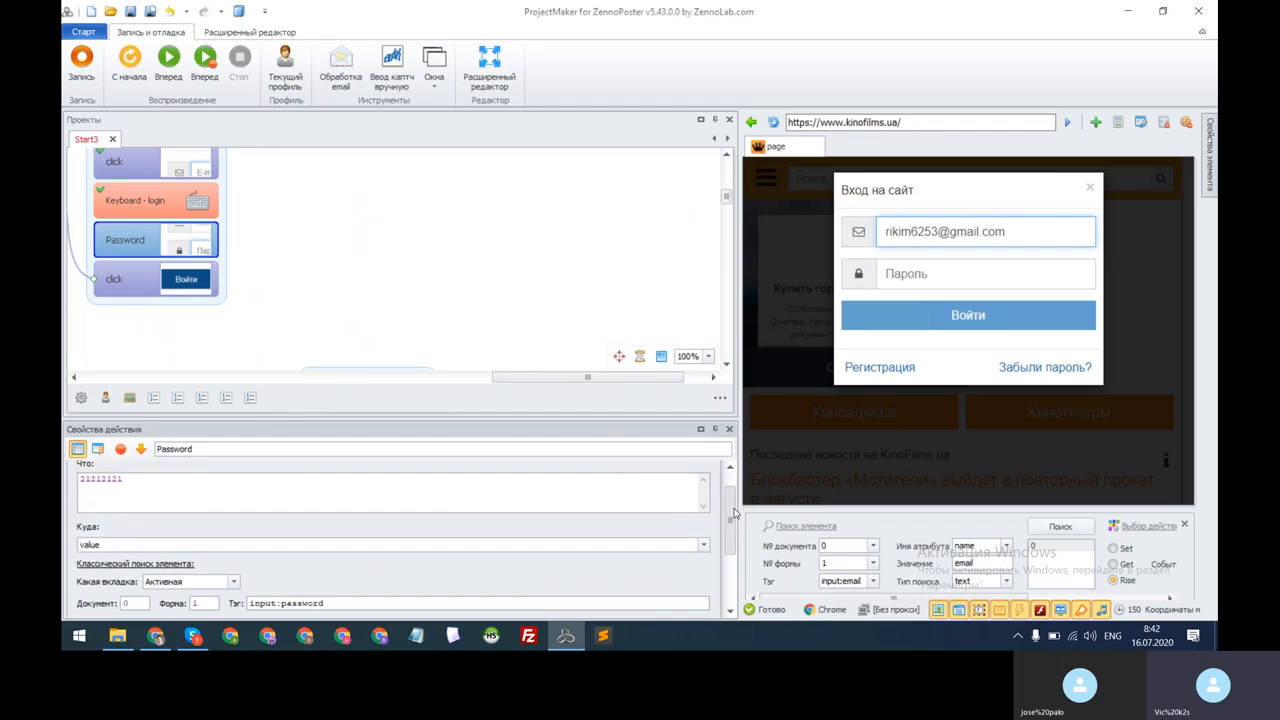
scroll(735, 513, "down", 1)
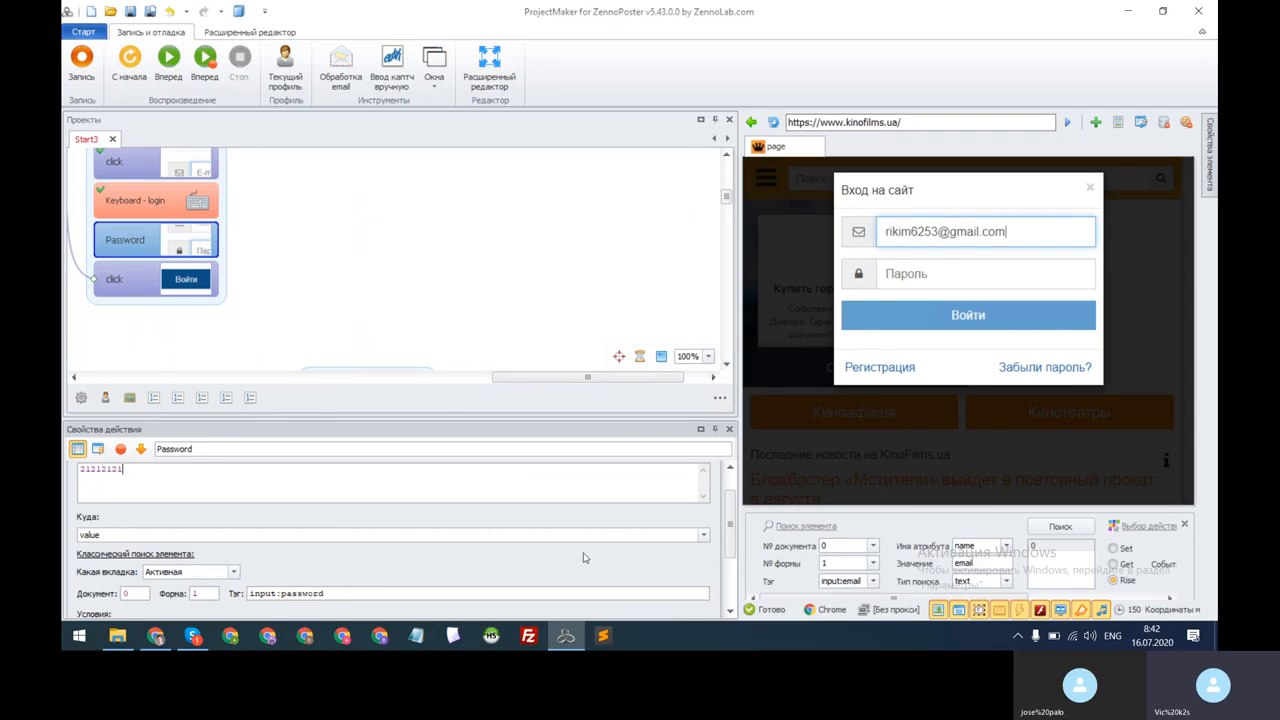
left_click(176, 535)
left_click(704, 536)
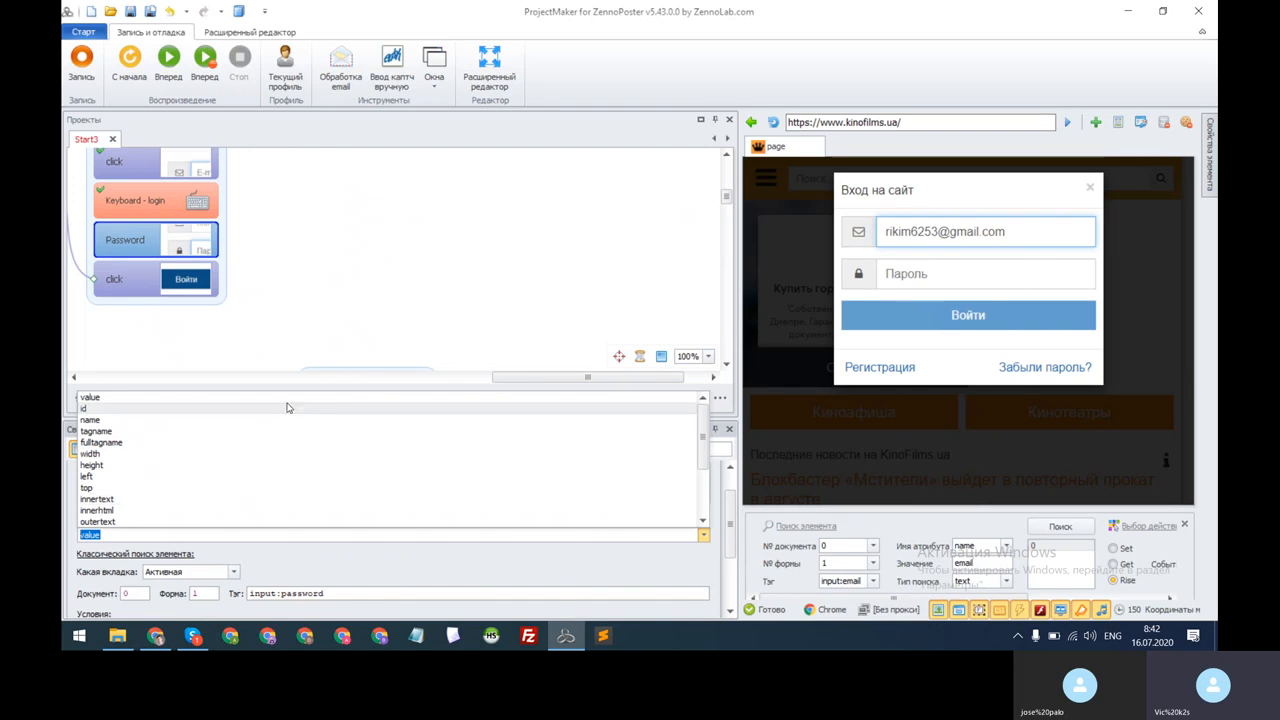
left_click(143, 400)
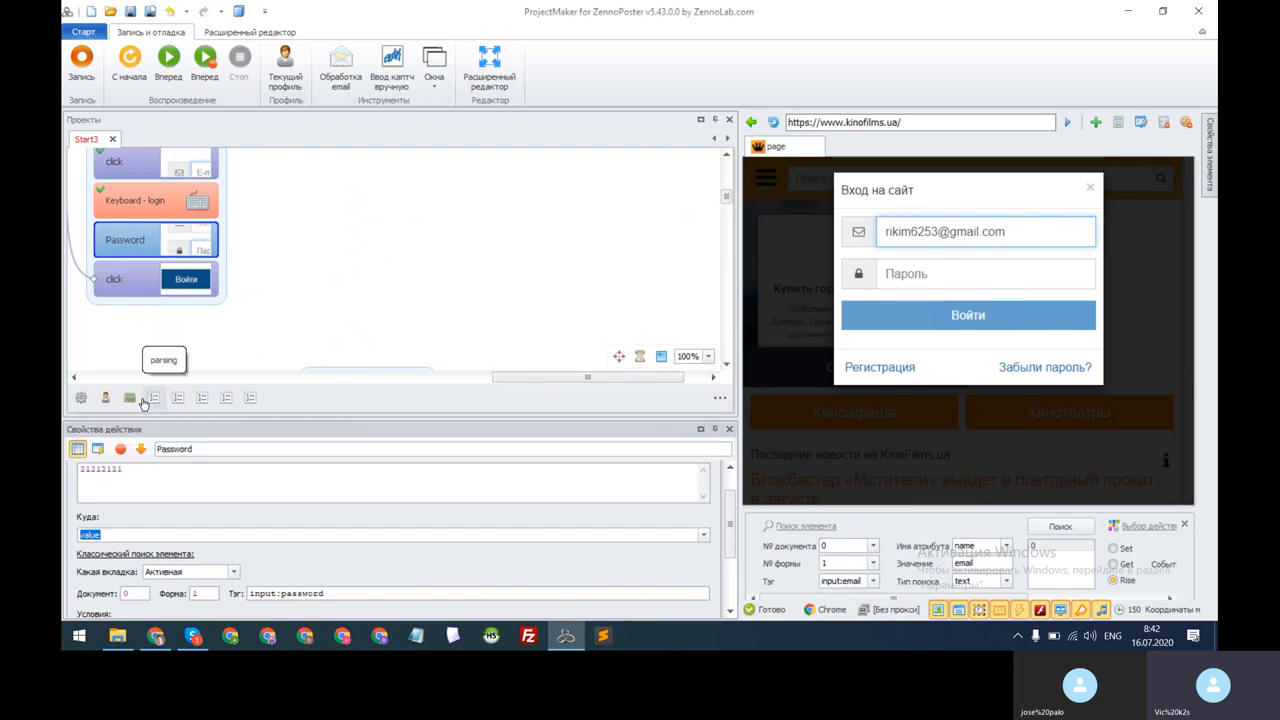
Review the destination and element search settings of the Password action.
mouse_move(731, 534)
left_mouse_down()
mouse_move(733, 581)
mouse_move(736, 544)
left_mouse_up()
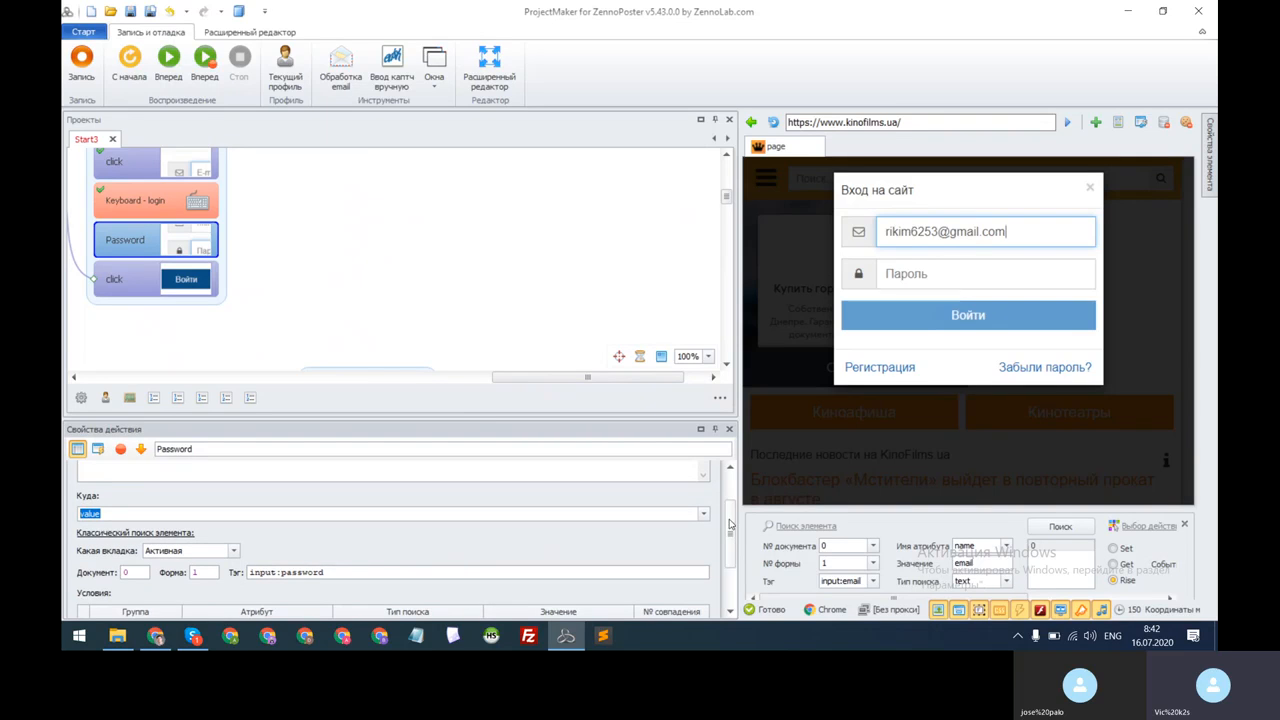
scroll(731, 523, "down", 1)
scroll(731, 523, "up", 3)
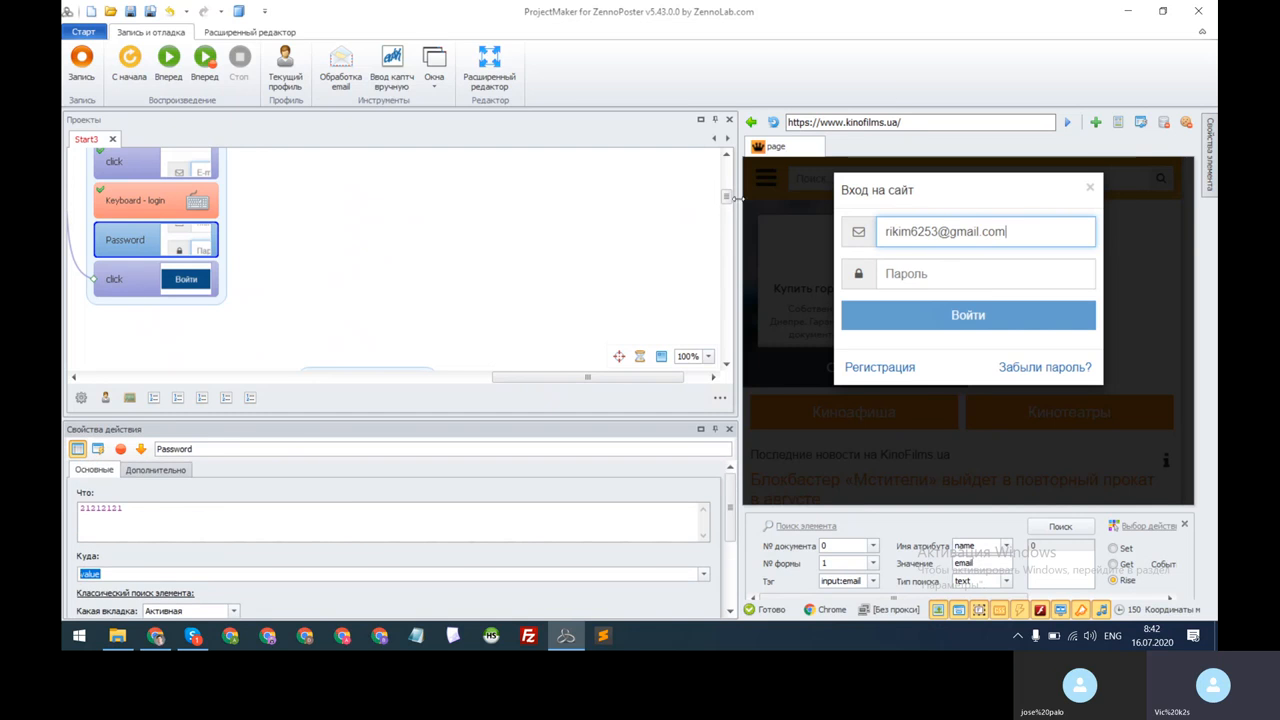
Load the site's password field into the action builder and choose the Set action for its value attribute.
left_click_drag(736, 198, 231, 212)
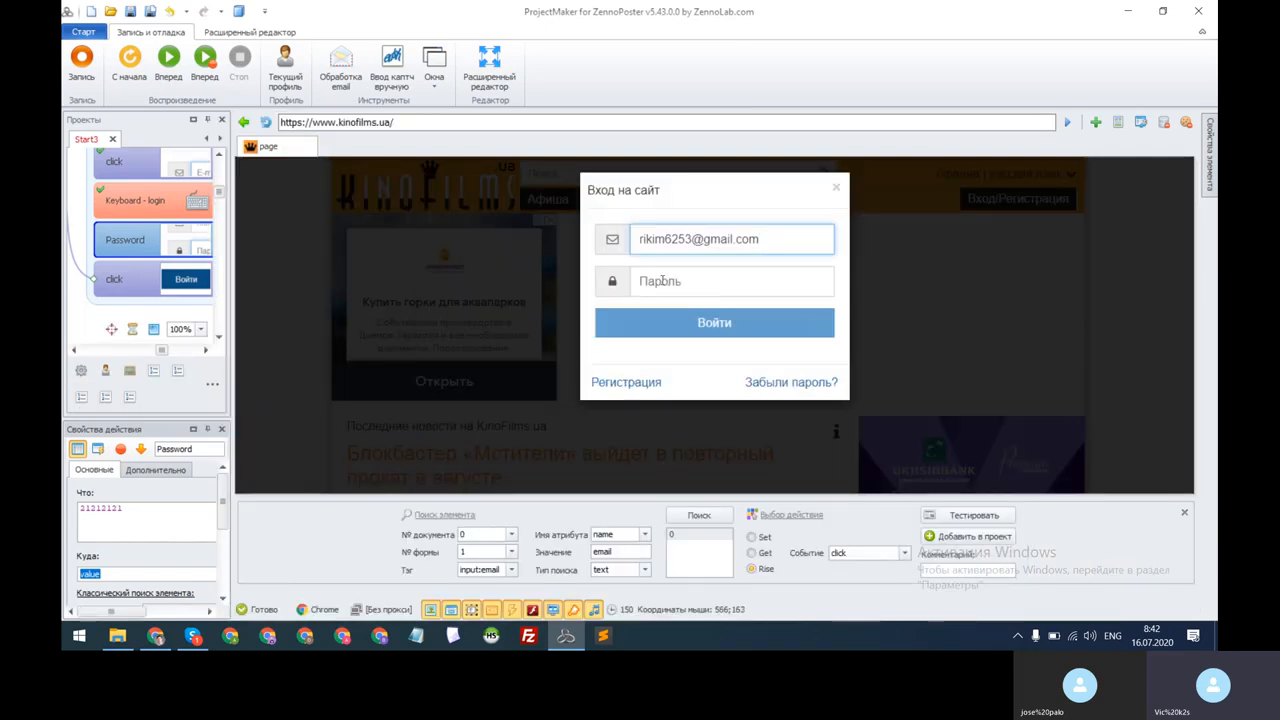
left_click(663, 282)
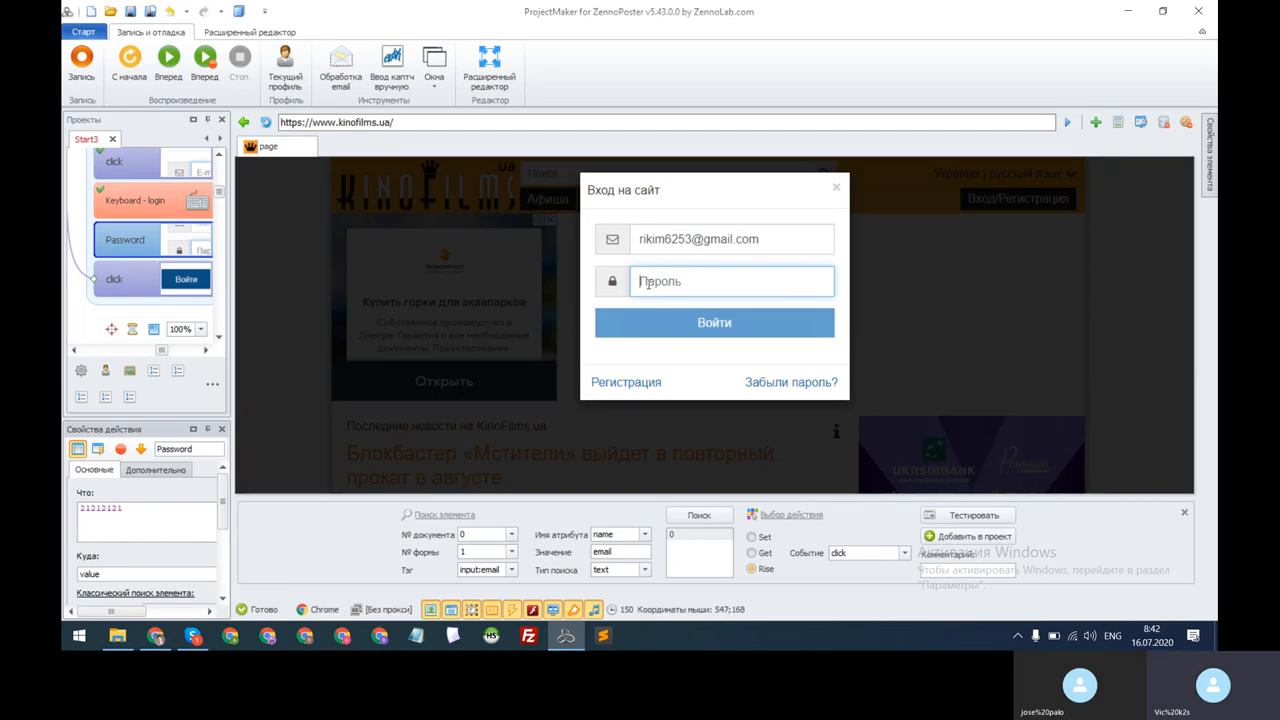
right_click(644, 281)
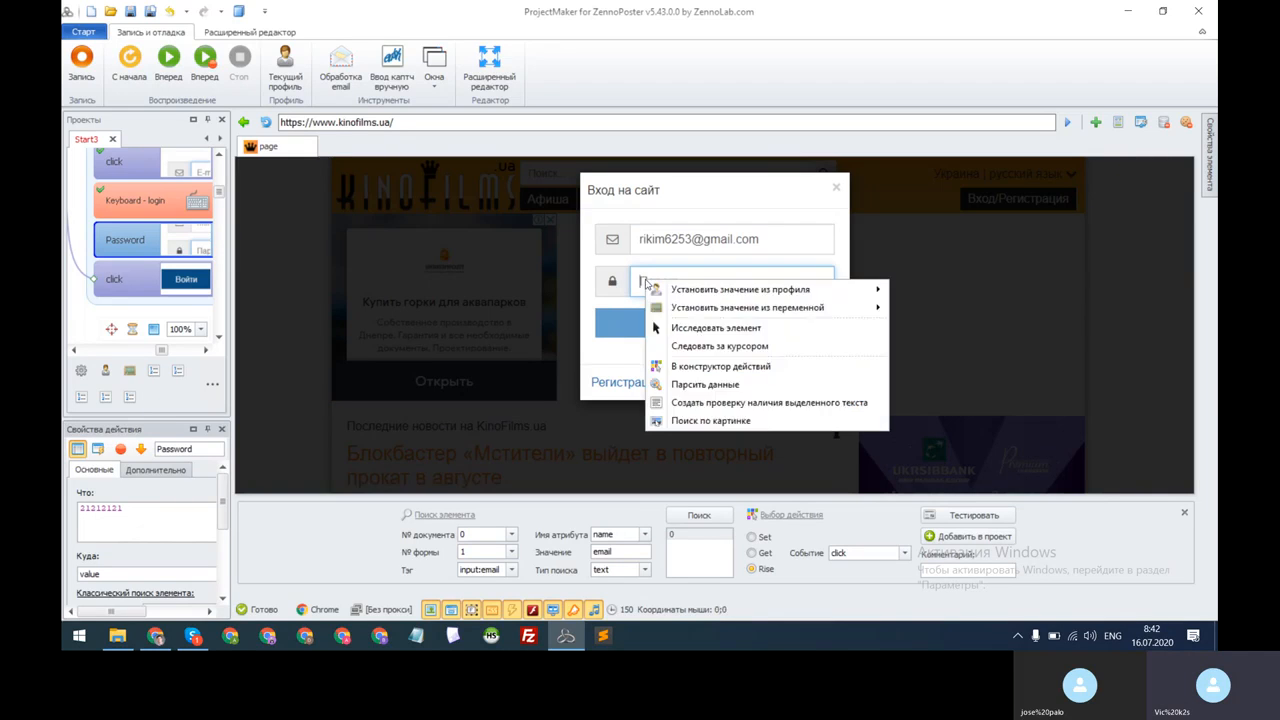
left_click(690, 370)
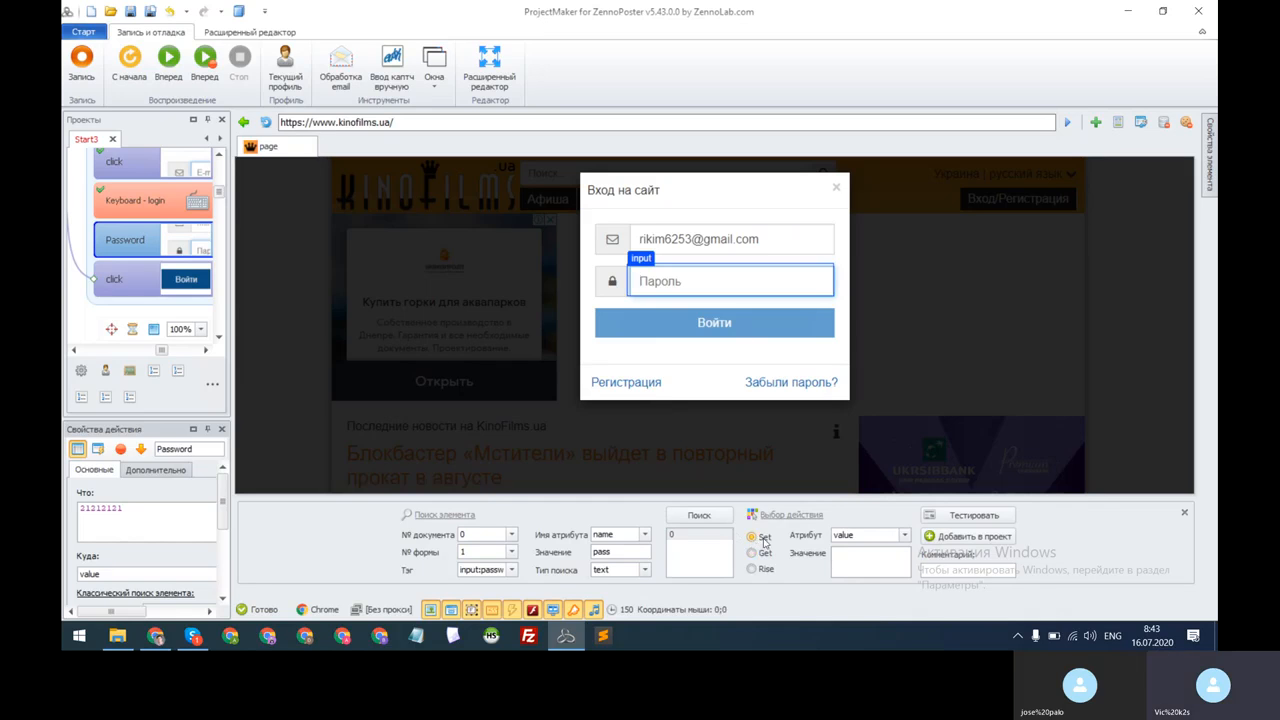
left_click(903, 536)
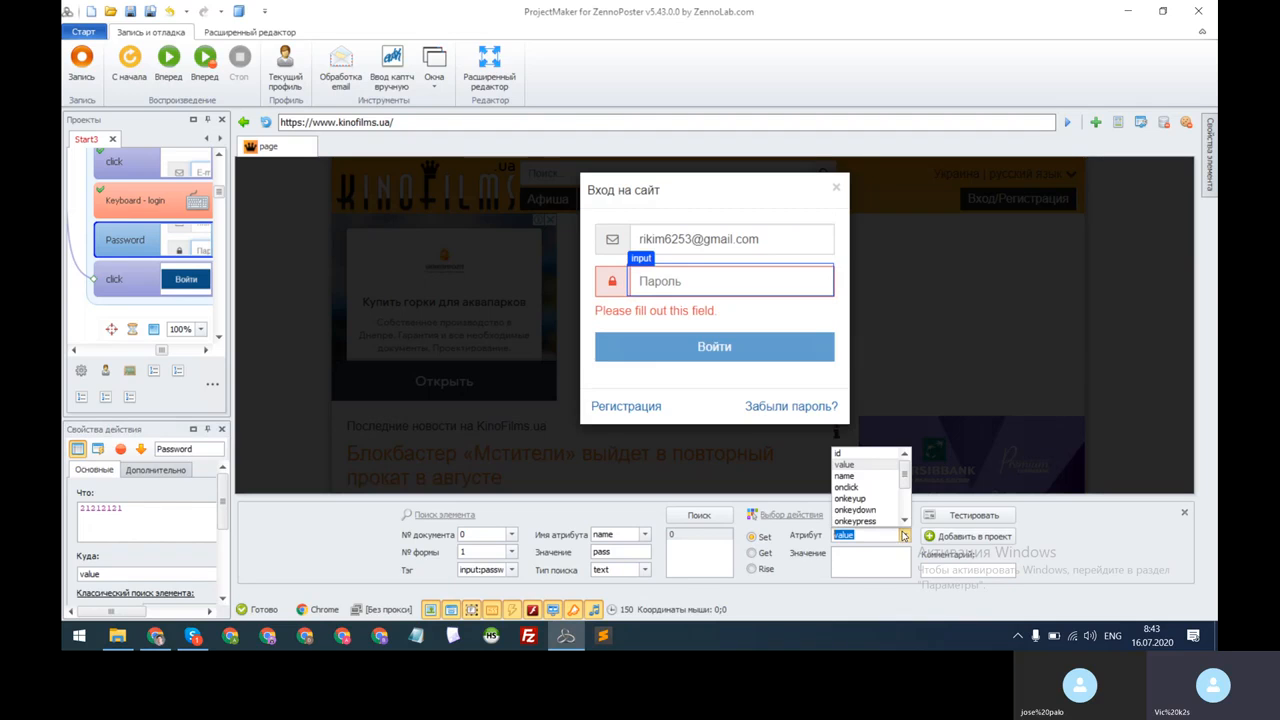
left_click(856, 466)
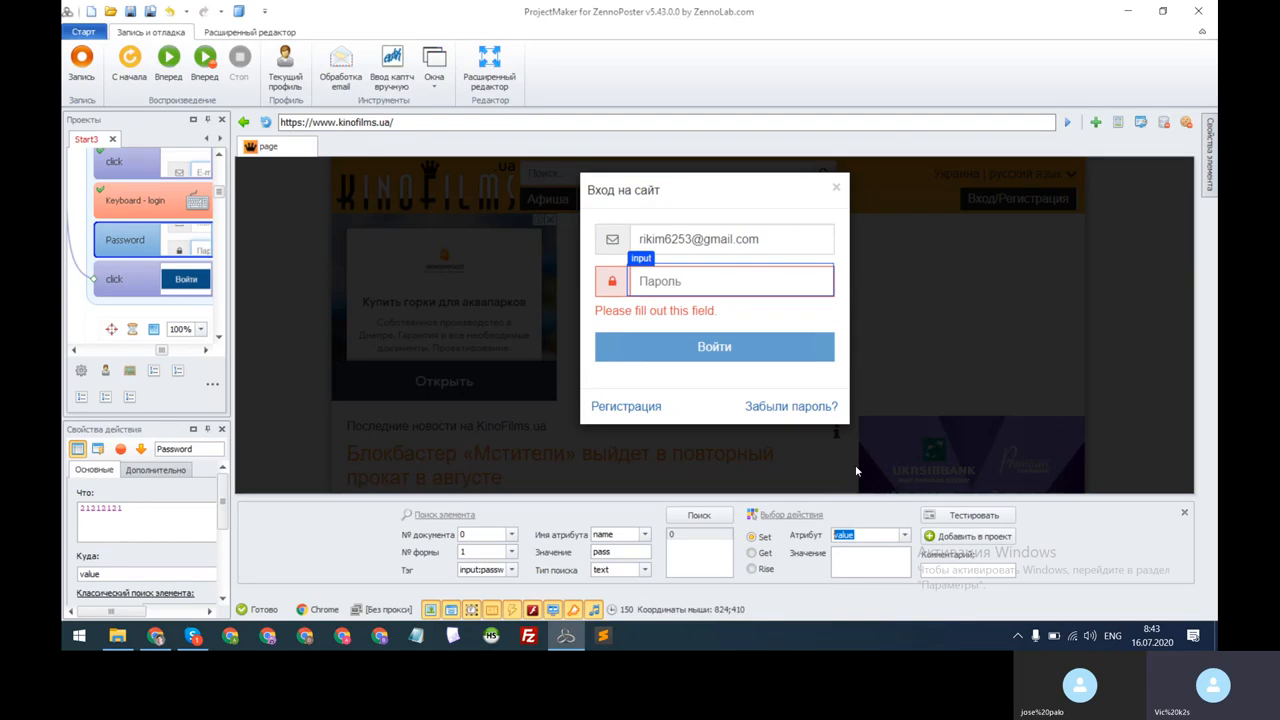
Copy the password from the Password action into the action builder's value (Значение) and add the new action to the project.
left_click(855, 554)
left_click_drag(120, 509, 62, 510)
right_click(97, 512)
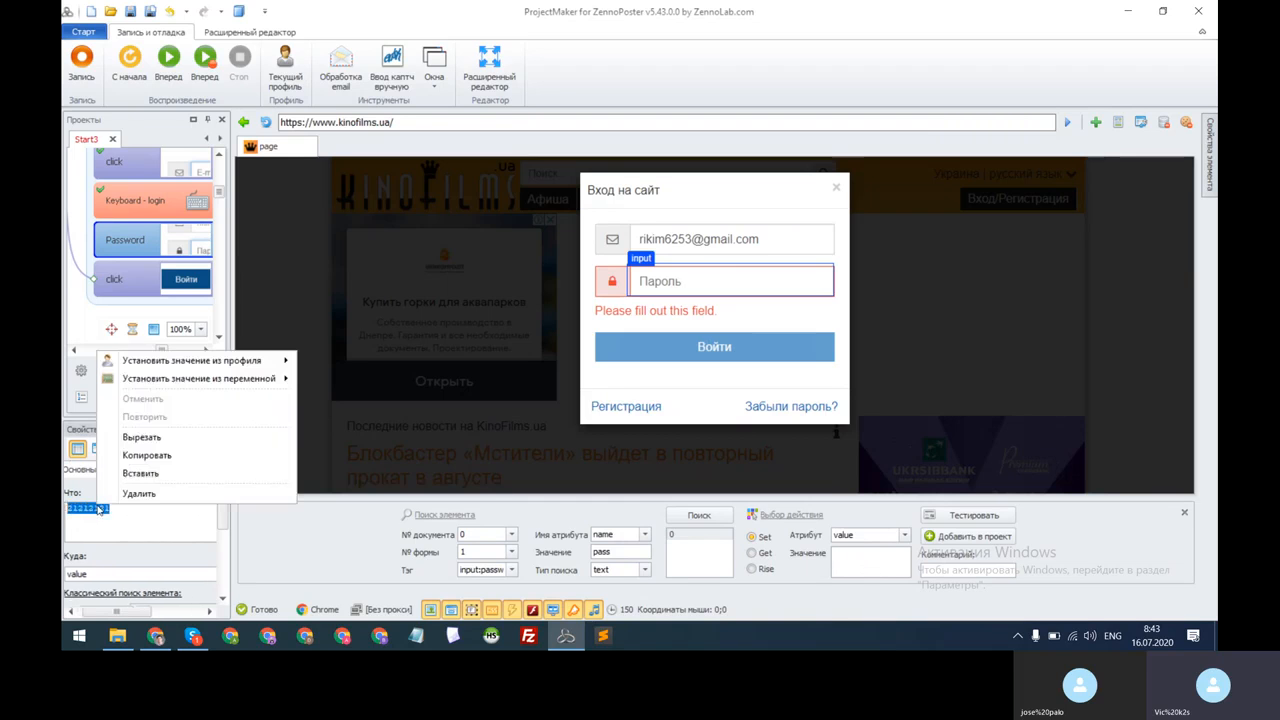
left_click(140, 455)
left_click(842, 552)
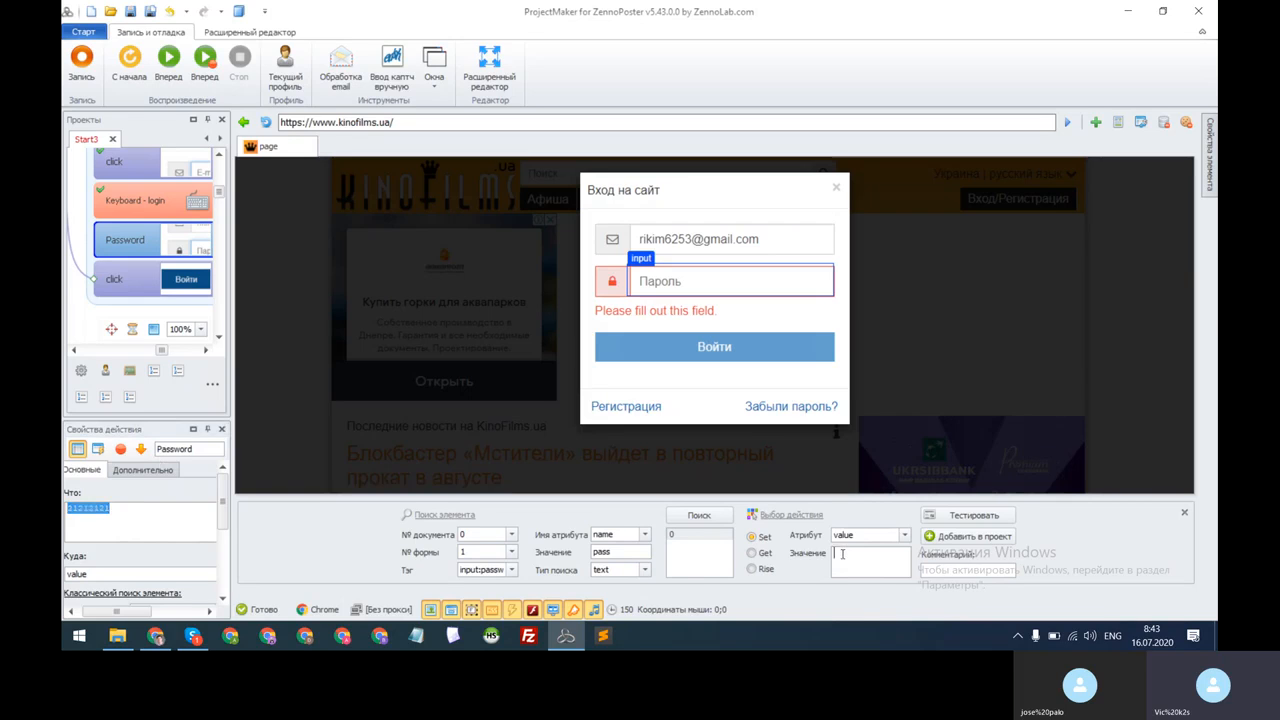
right_click(842, 552)
left_click(885, 523)
left_click(962, 538)
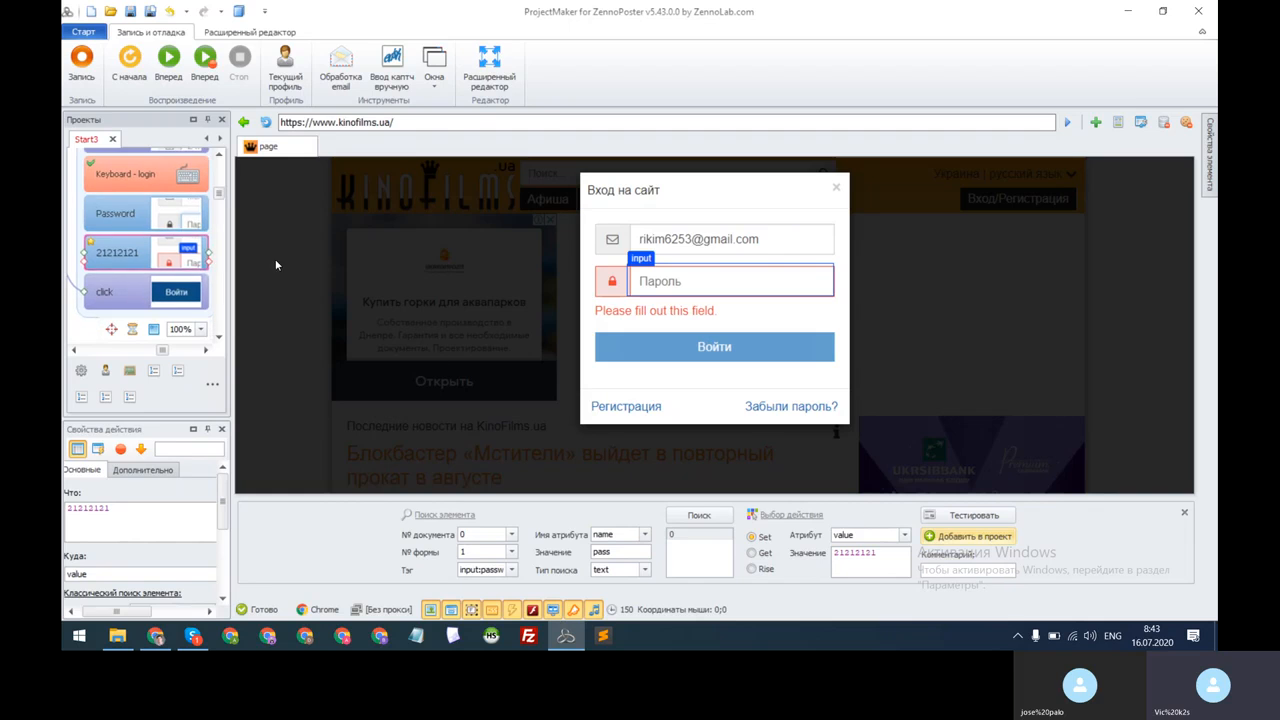
Move the newly added password-setting action above the Password action, then delete it from the project.
left_click_drag(116, 250, 120, 285)
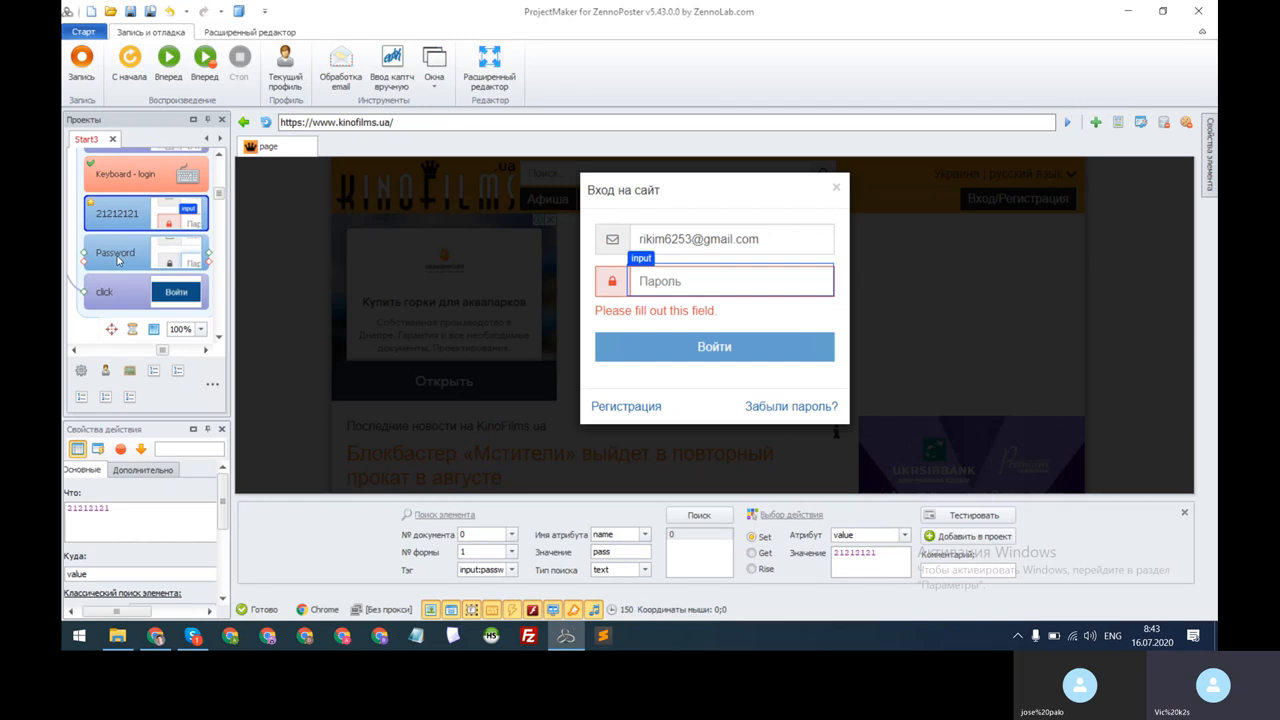
mouse_move(117, 260)
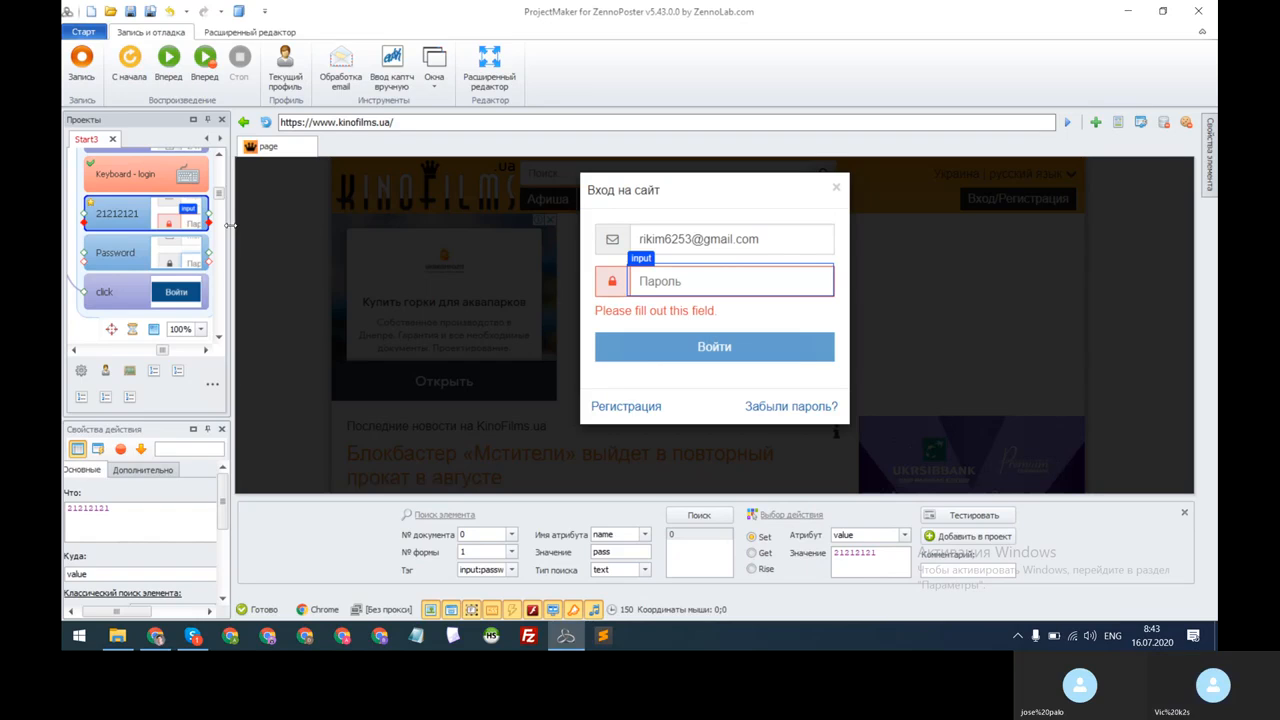
left_click_drag(230, 225, 379, 245)
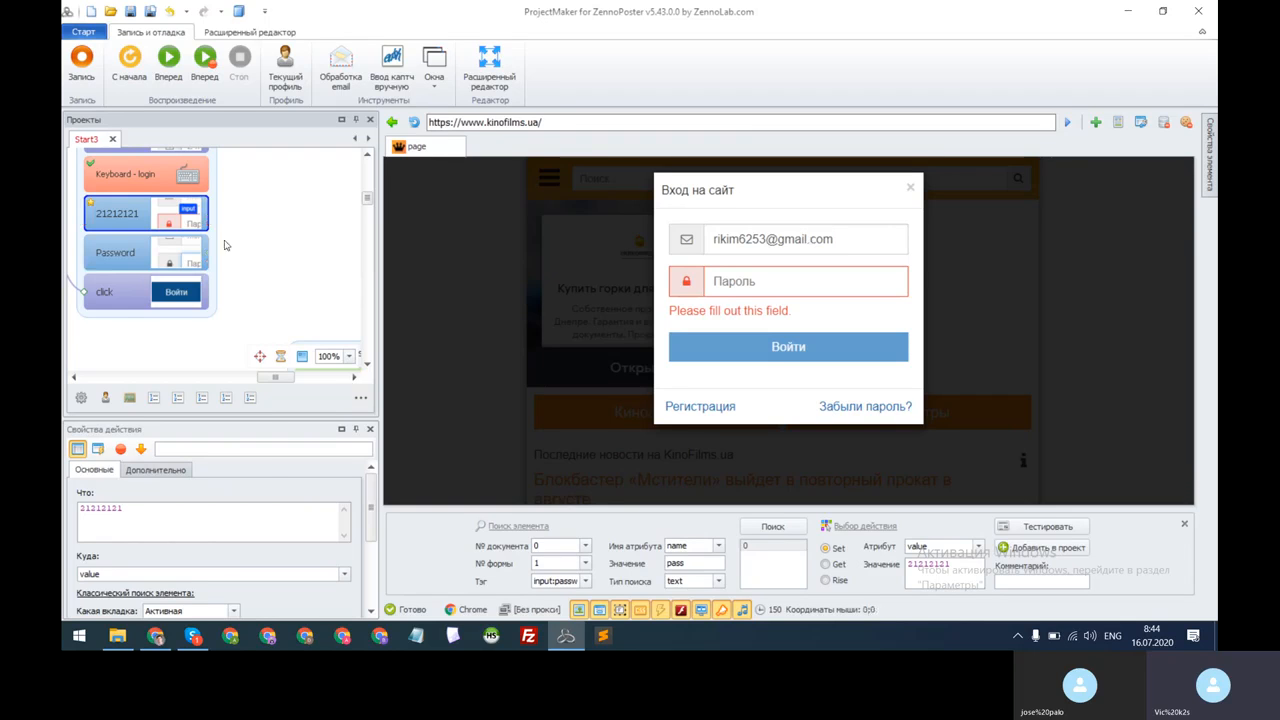
right_click(114, 214)
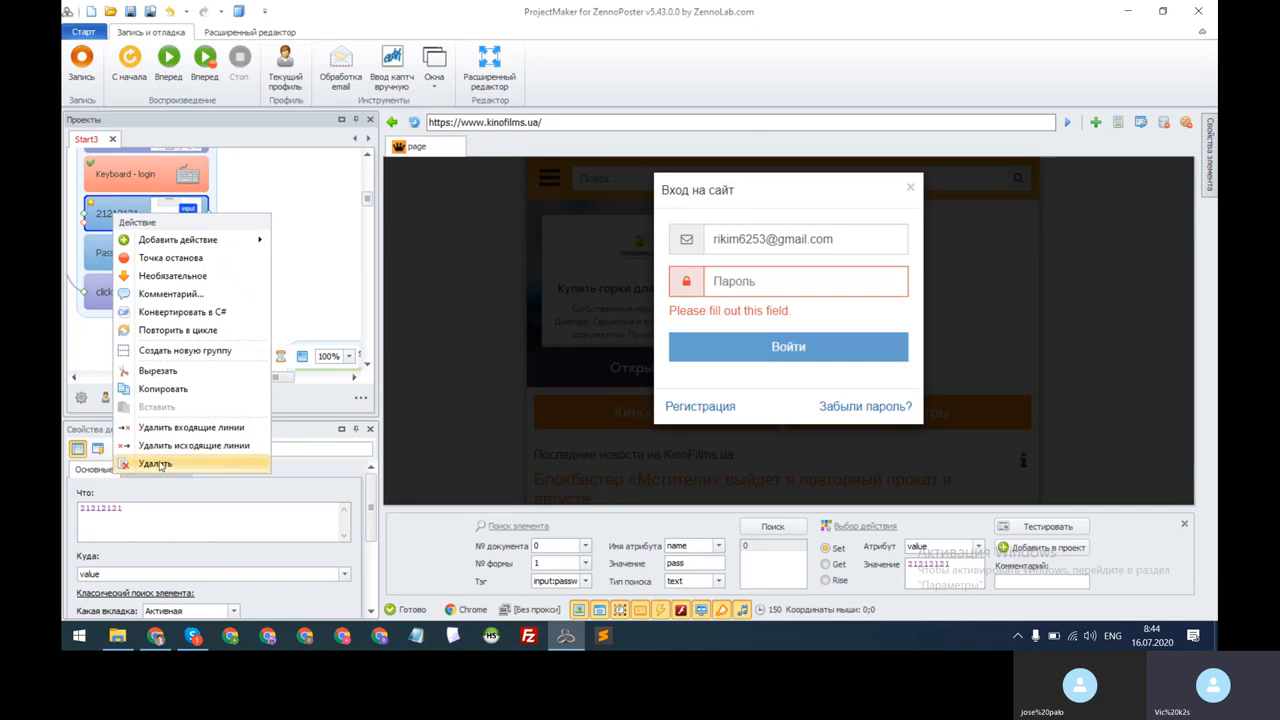
left_click(158, 464)
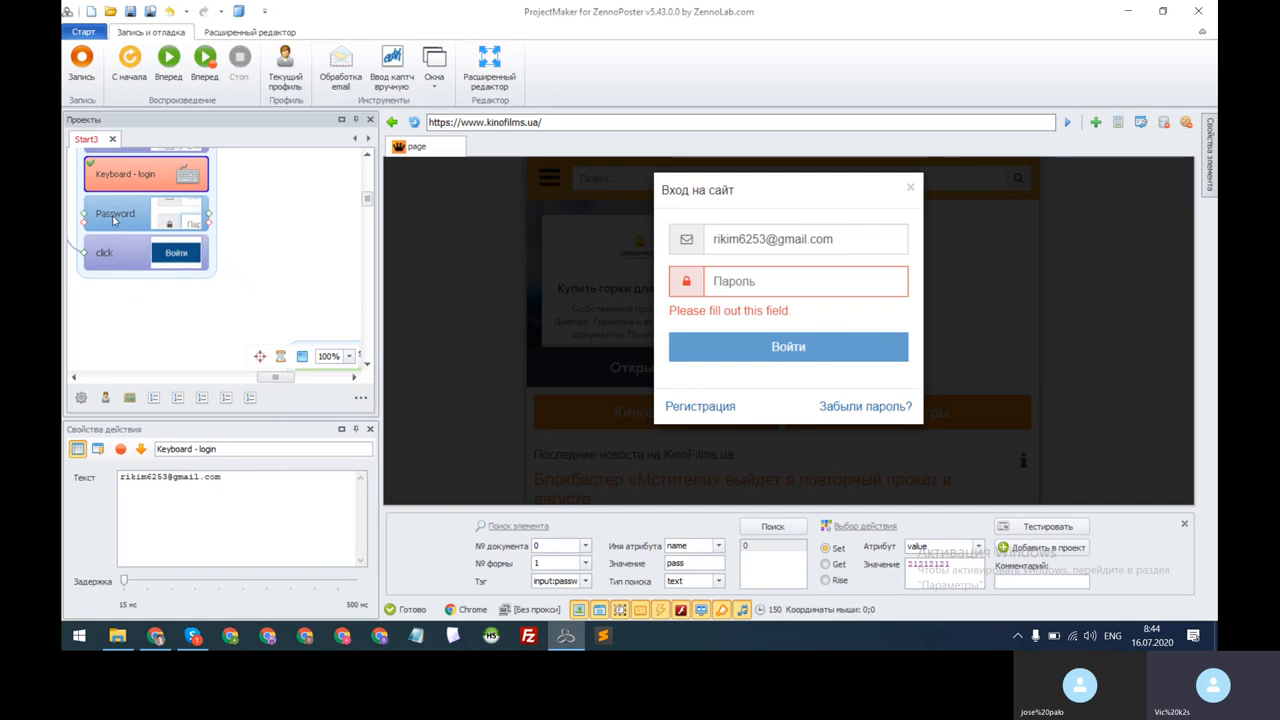
left_click(114, 218)
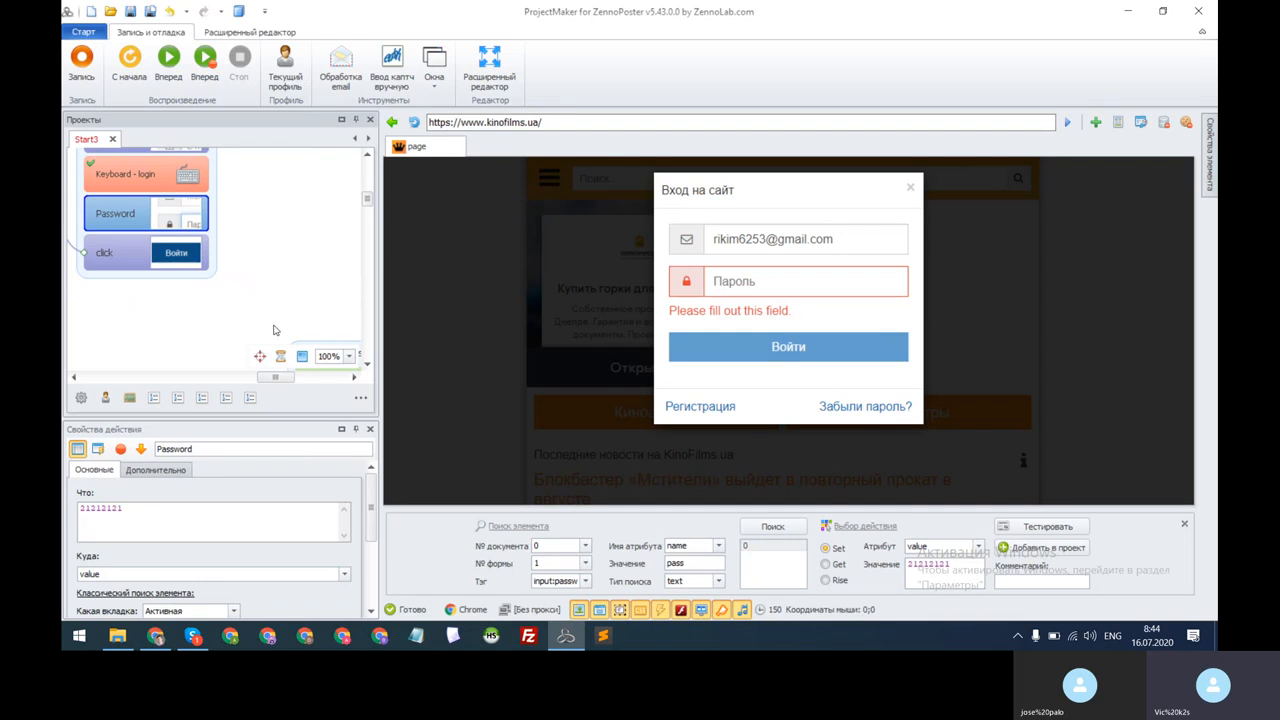
Open the Свой C# код action ahead of the directory creation action and toggle its breakpoint off and on again.
left_click_drag(272, 379, 218, 380)
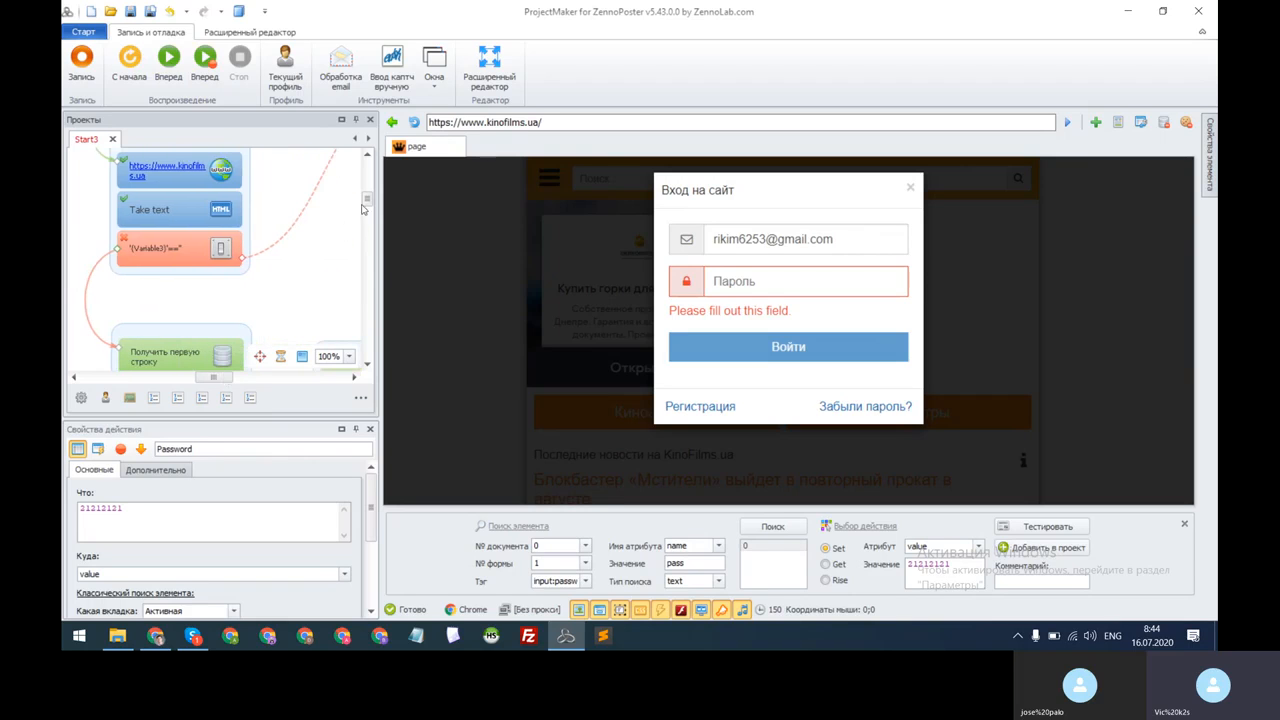
left_click_drag(364, 207, 366, 211)
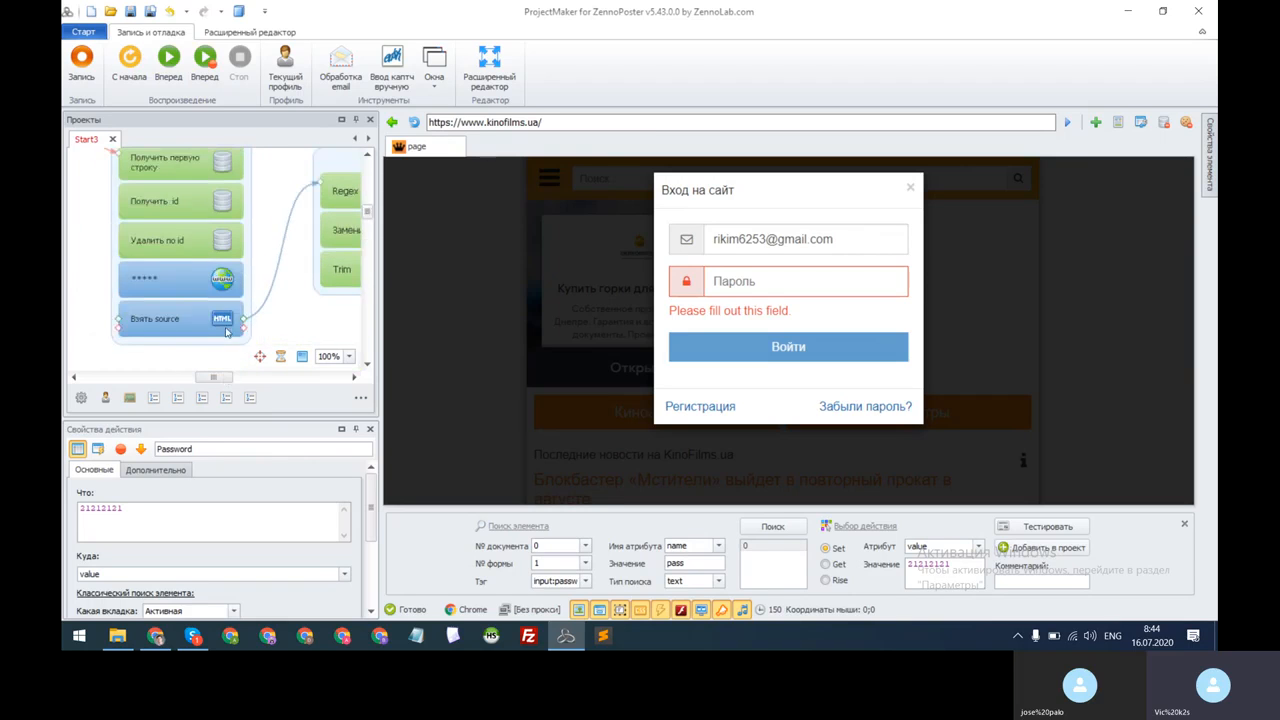
left_click_drag(212, 379, 278, 382)
left_click_drag(367, 211, 384, 237)
left_click_drag(291, 380, 185, 379)
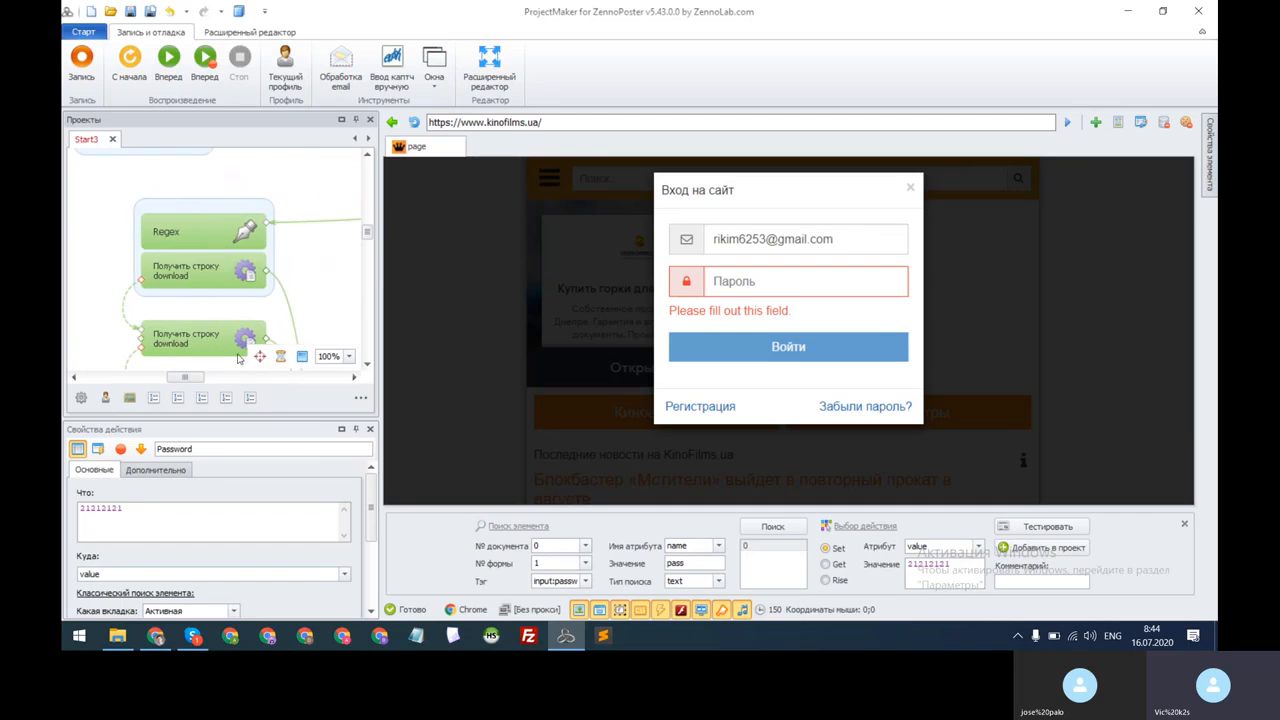
left_click_drag(369, 235, 369, 252)
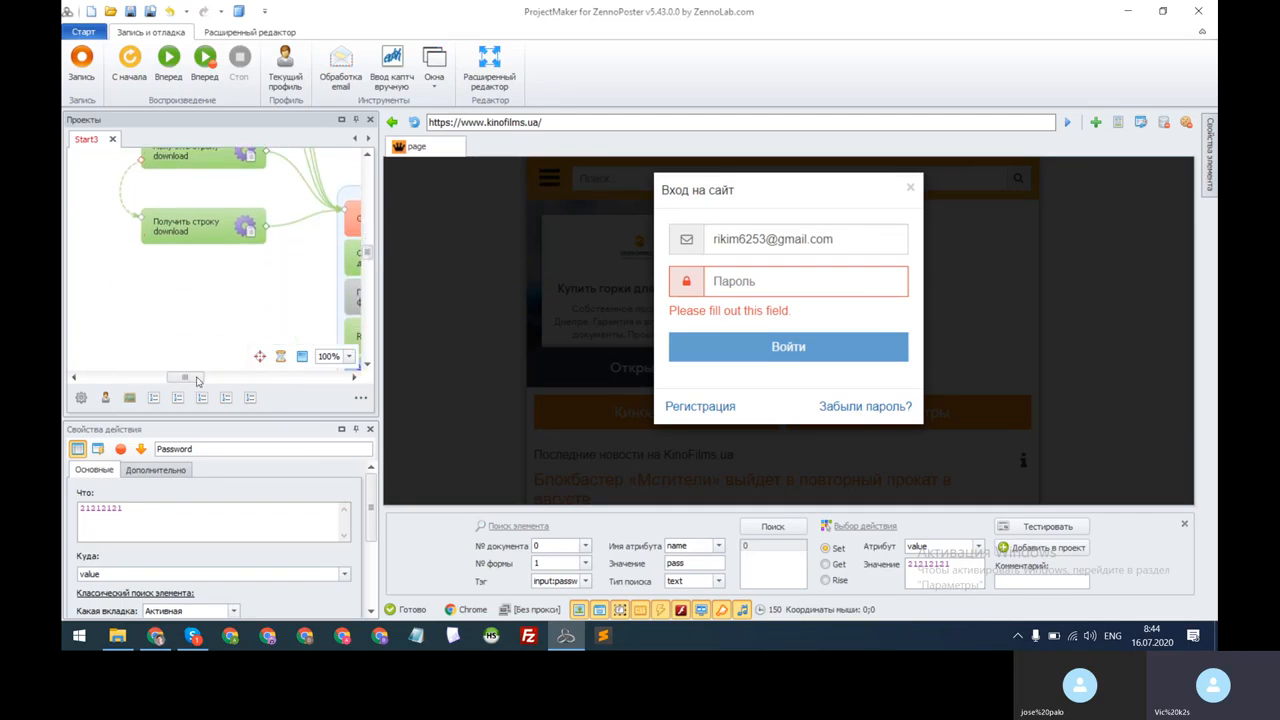
left_click_drag(196, 379, 212, 378)
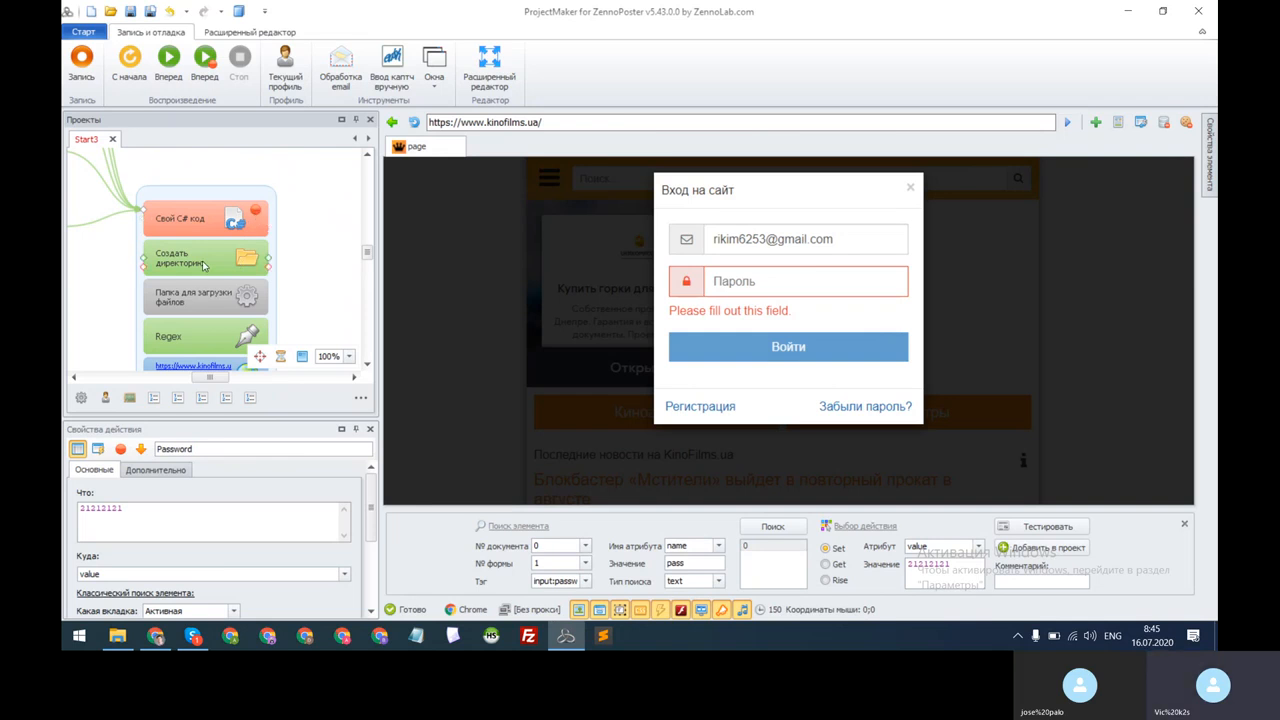
left_click(198, 230)
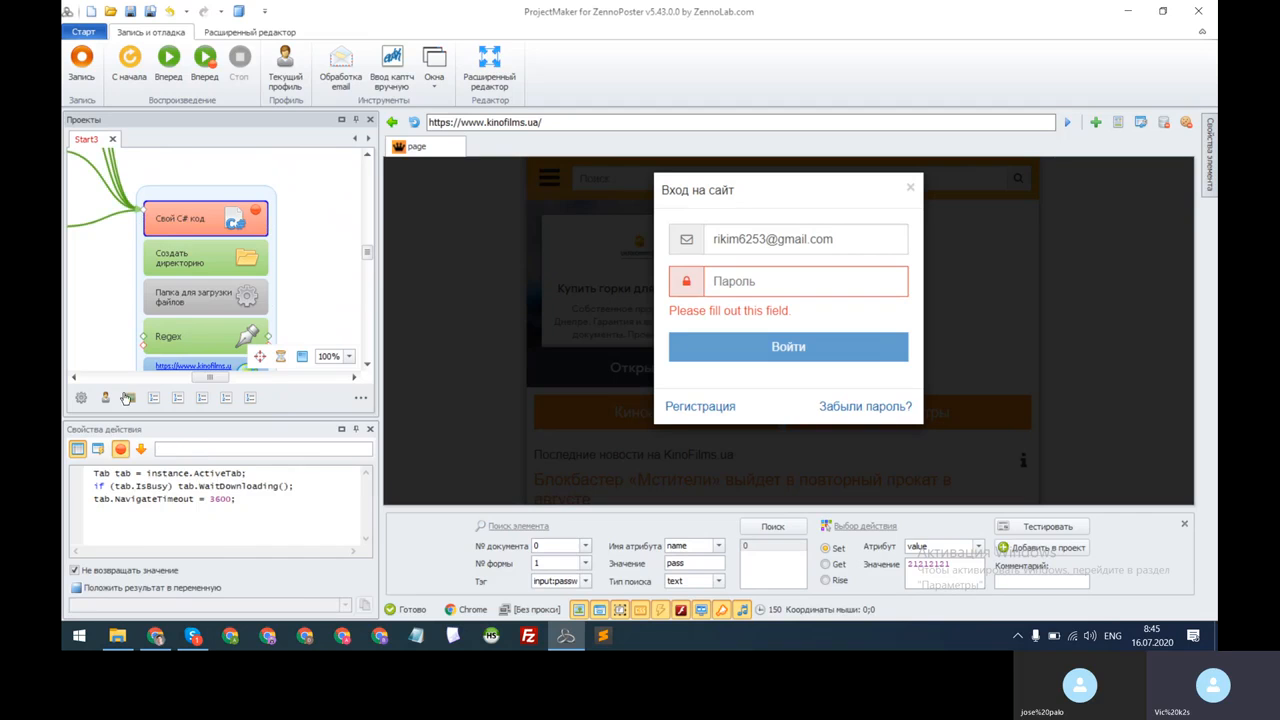
left_click(121, 450)
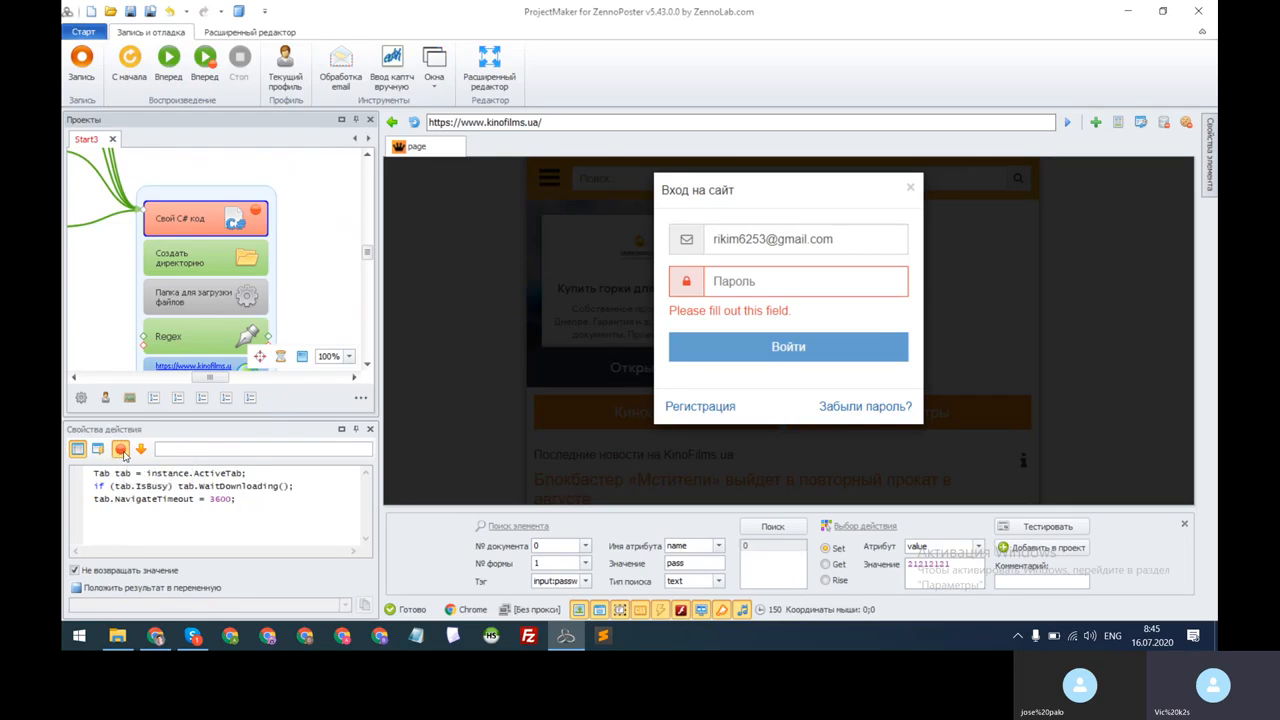
left_click(121, 450)
left_click(123, 452)
left_click(123, 452)
Return to the Password action in the login group and run it to fill the site's password field.
left_click_drag(367, 254, 376, 192)
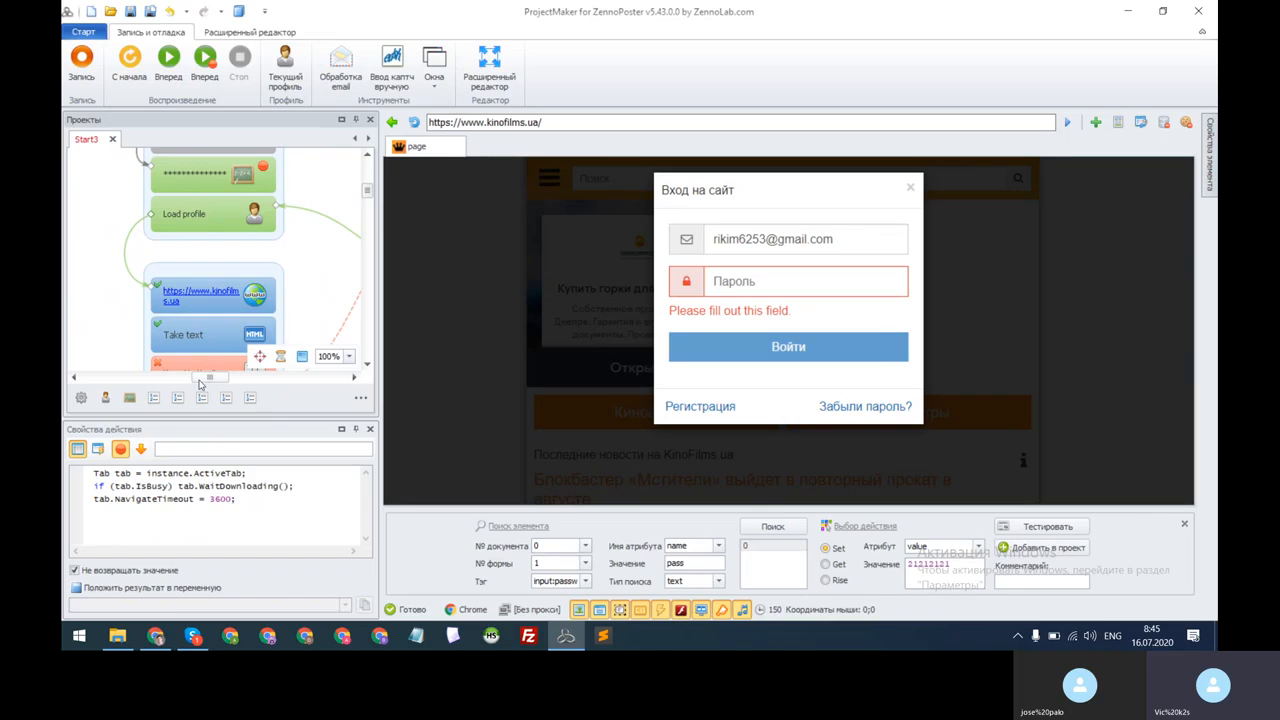
left_click_drag(213, 377, 268, 377)
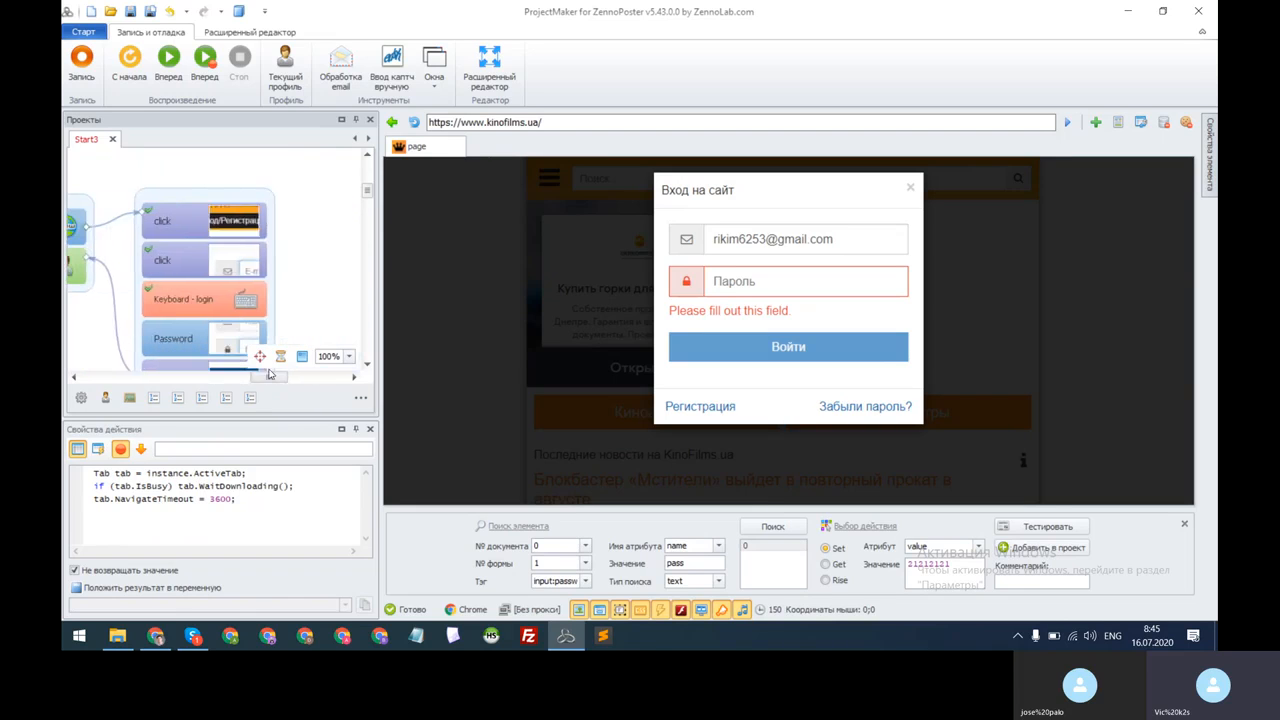
left_click_drag(368, 190, 368, 197)
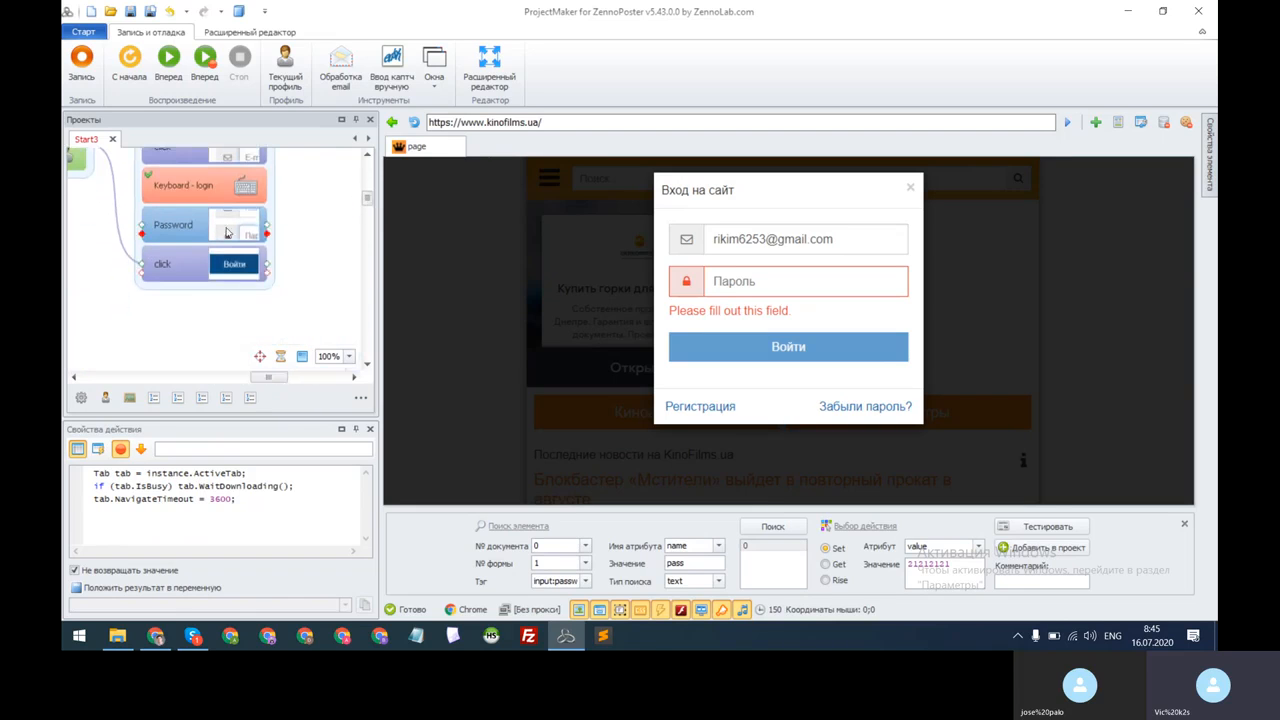
left_click(167, 228)
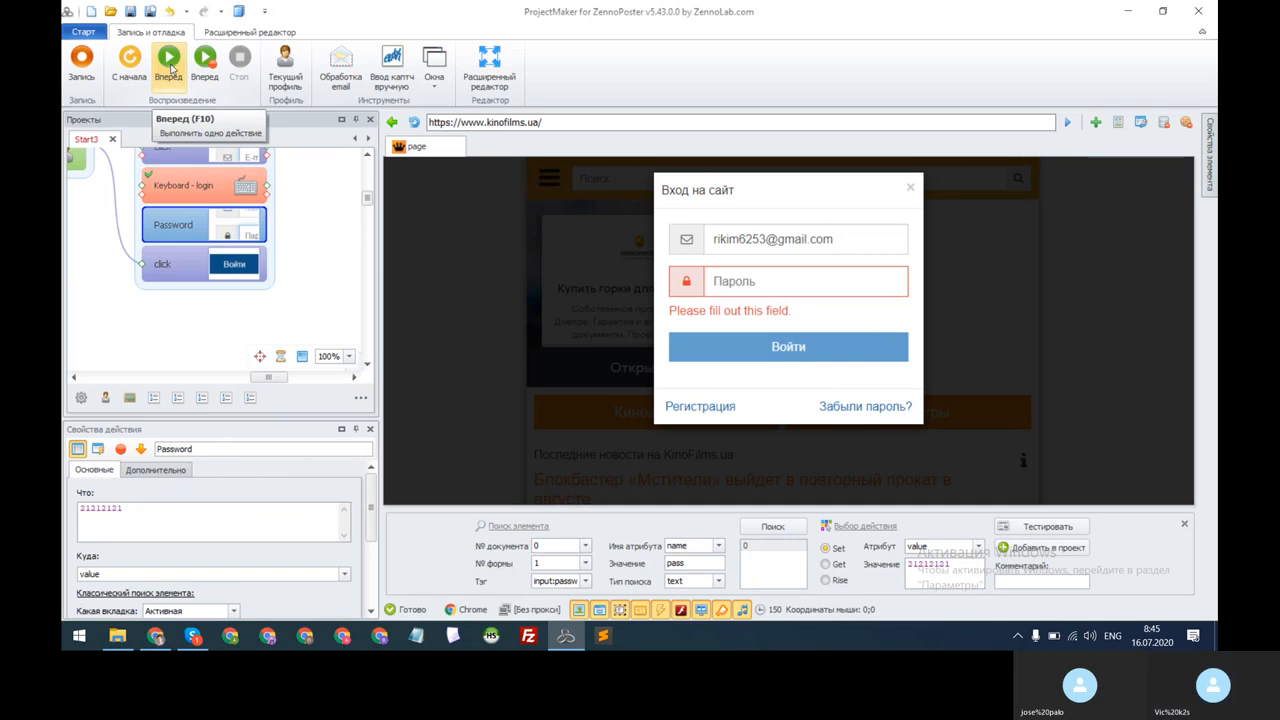
left_click(168, 60)
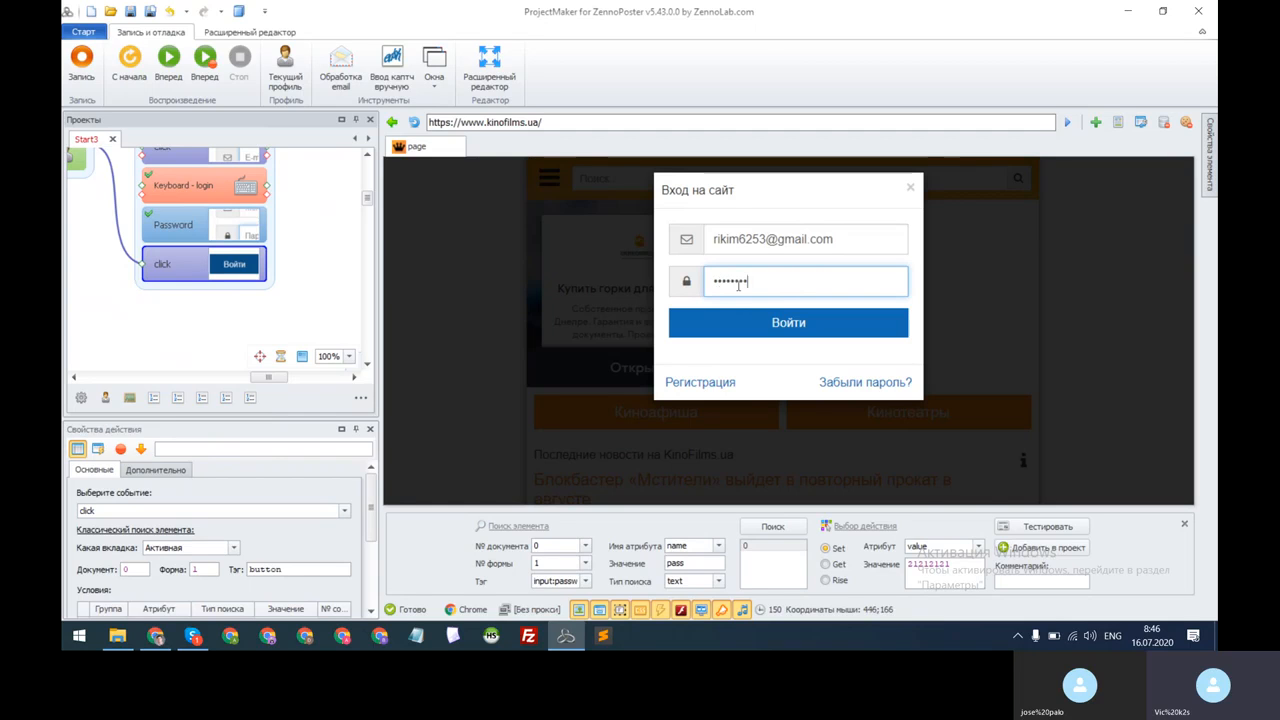
Load the login form's Войти button into the action builder and choose the Rise action with the click event.
right_click(763, 328)
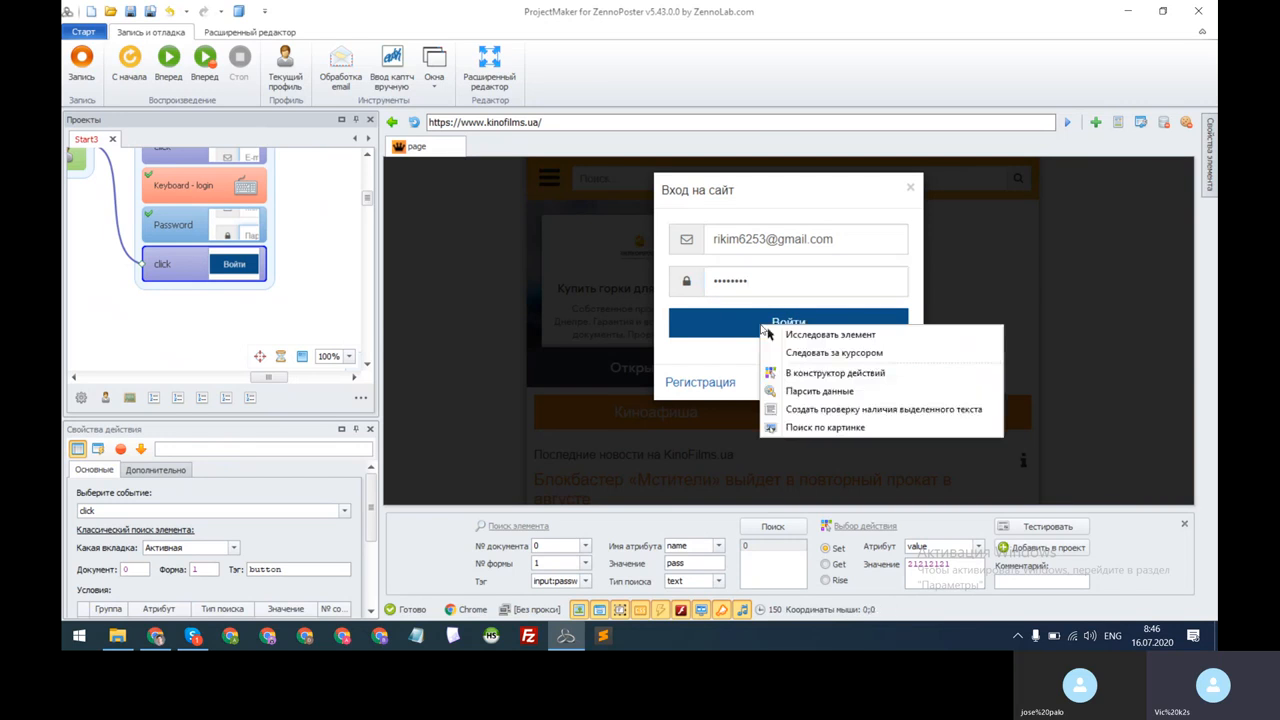
left_click(824, 374)
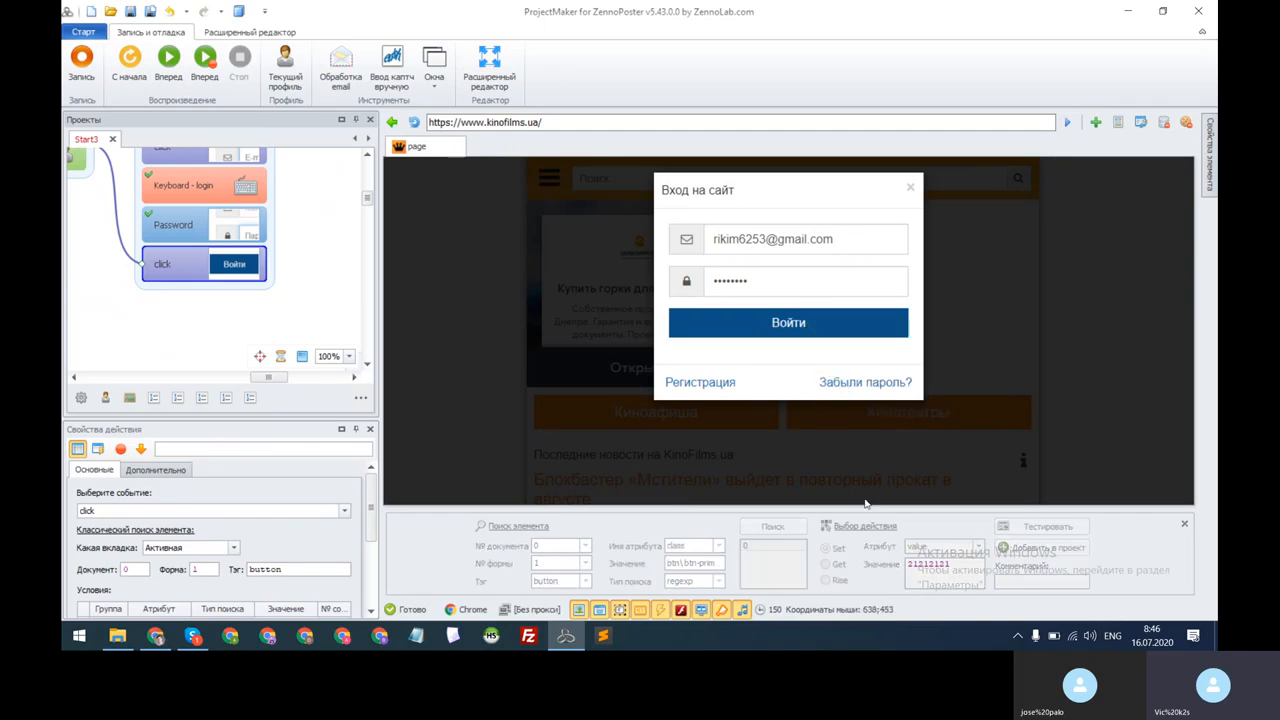
left_click(825, 581)
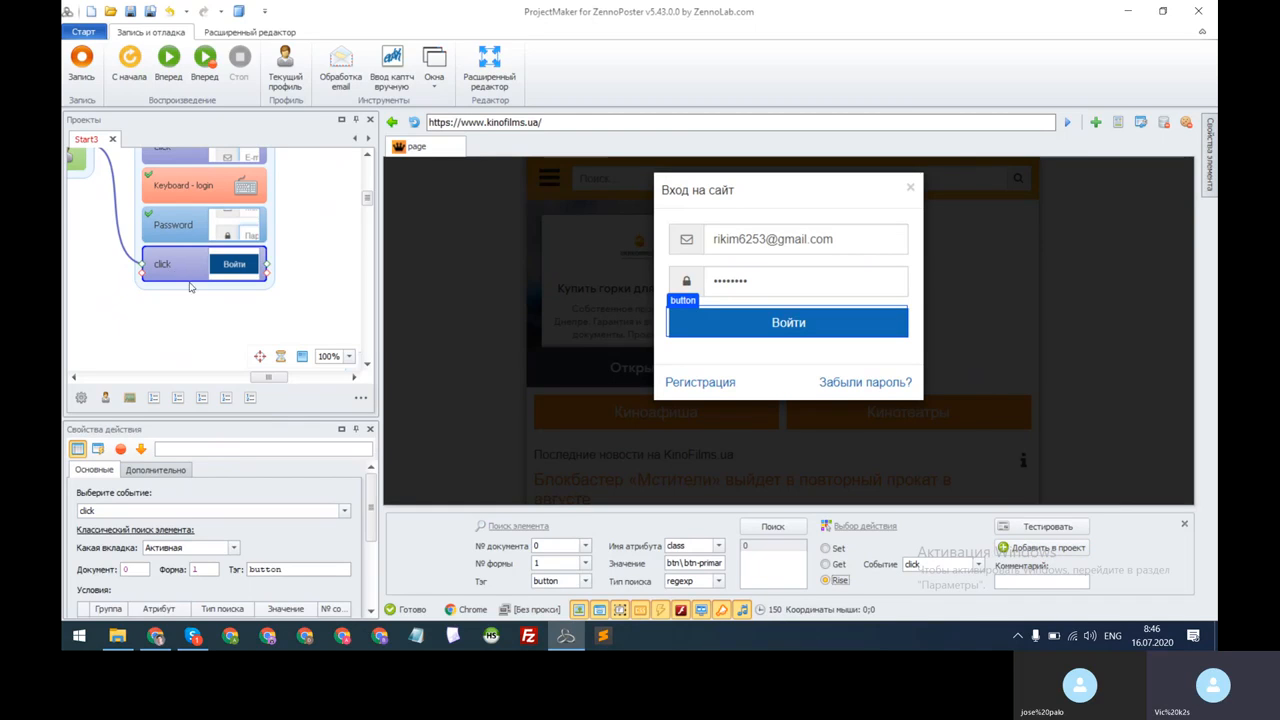
Run the click action on the Войти button to submit the login form and check the site's header.
left_click(170, 68)
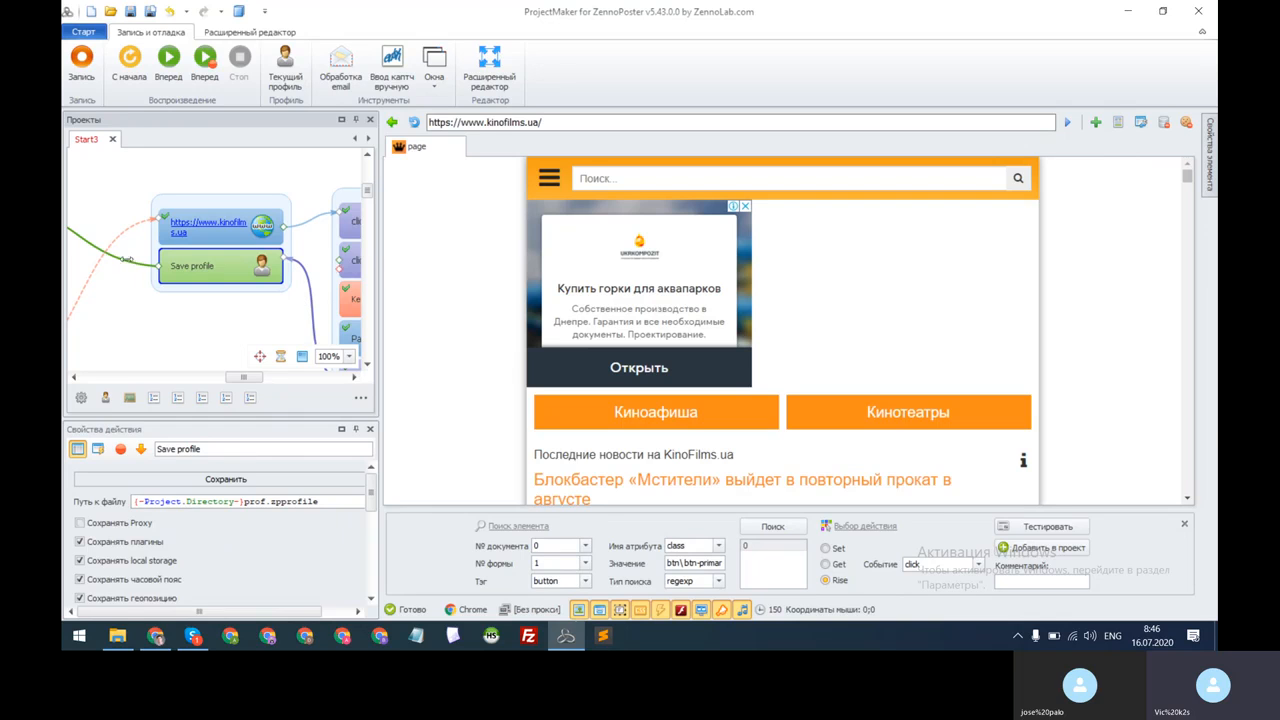
left_click_drag(378, 260, 128, 260)
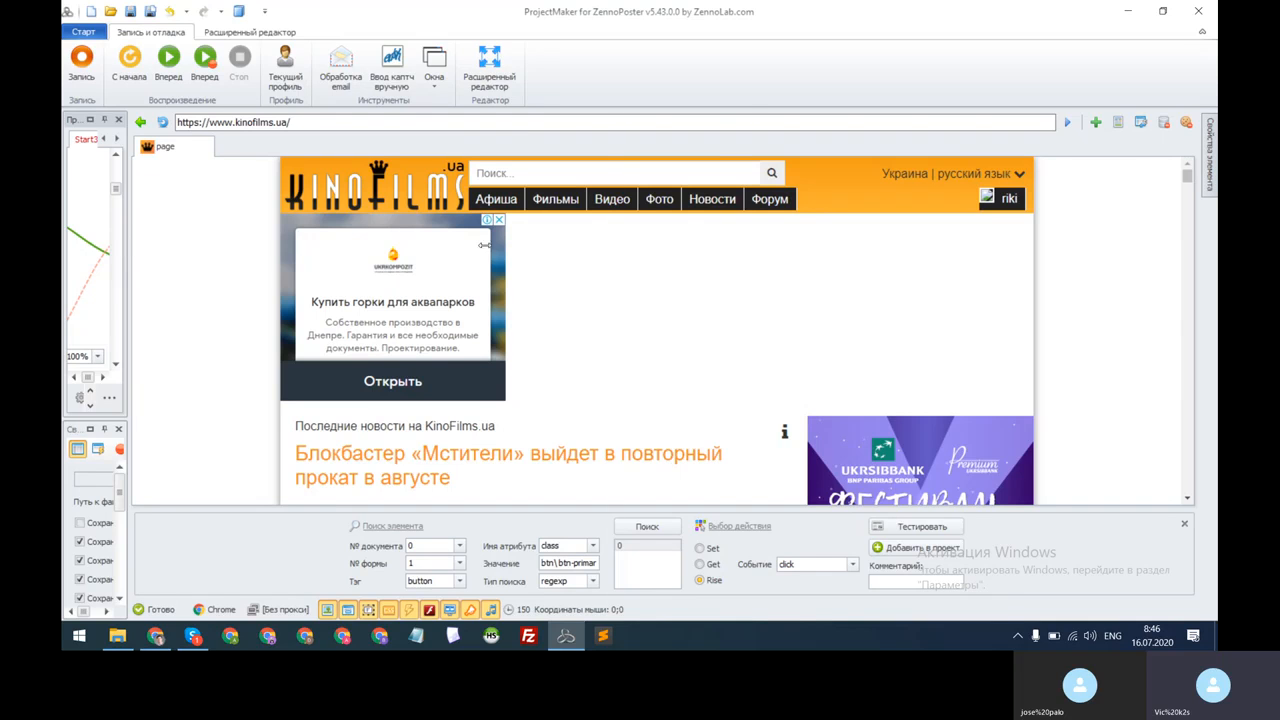
left_click_drag(484, 245, 787, 250)
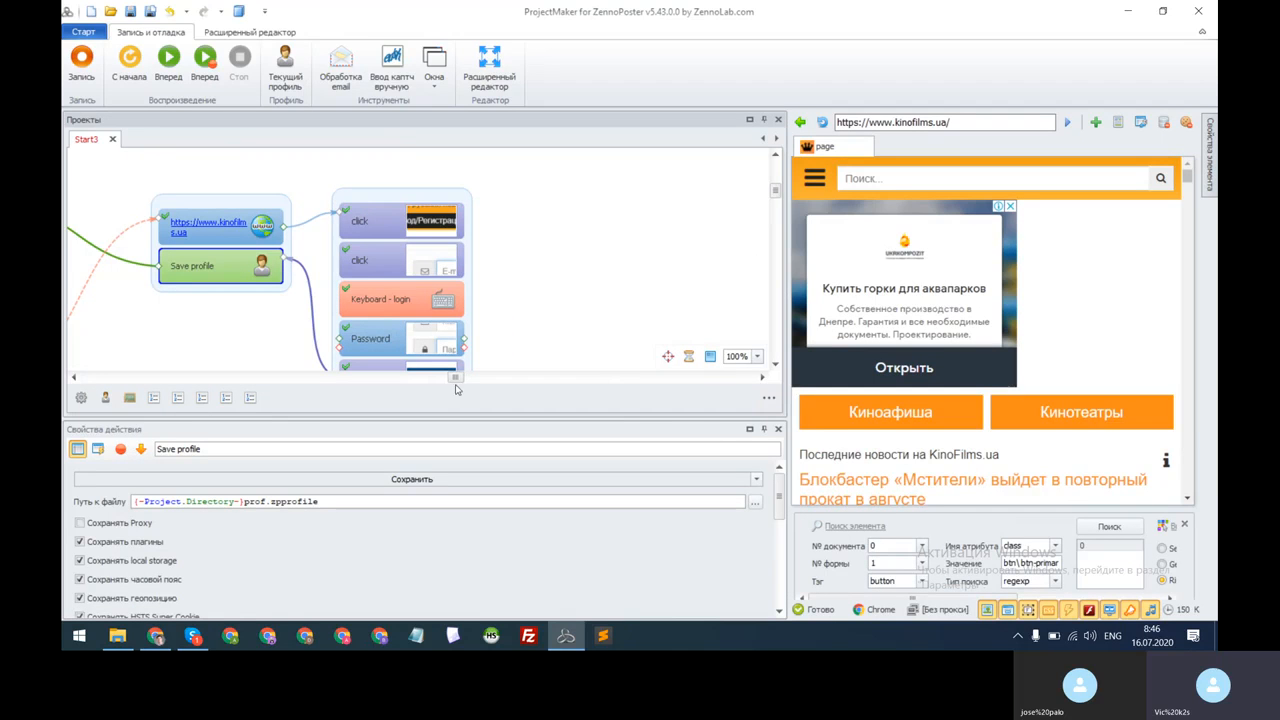
Step through the Save profile and Load profile actions to store the current browser profile and load it again.
left_click_drag(455, 380, 402, 379)
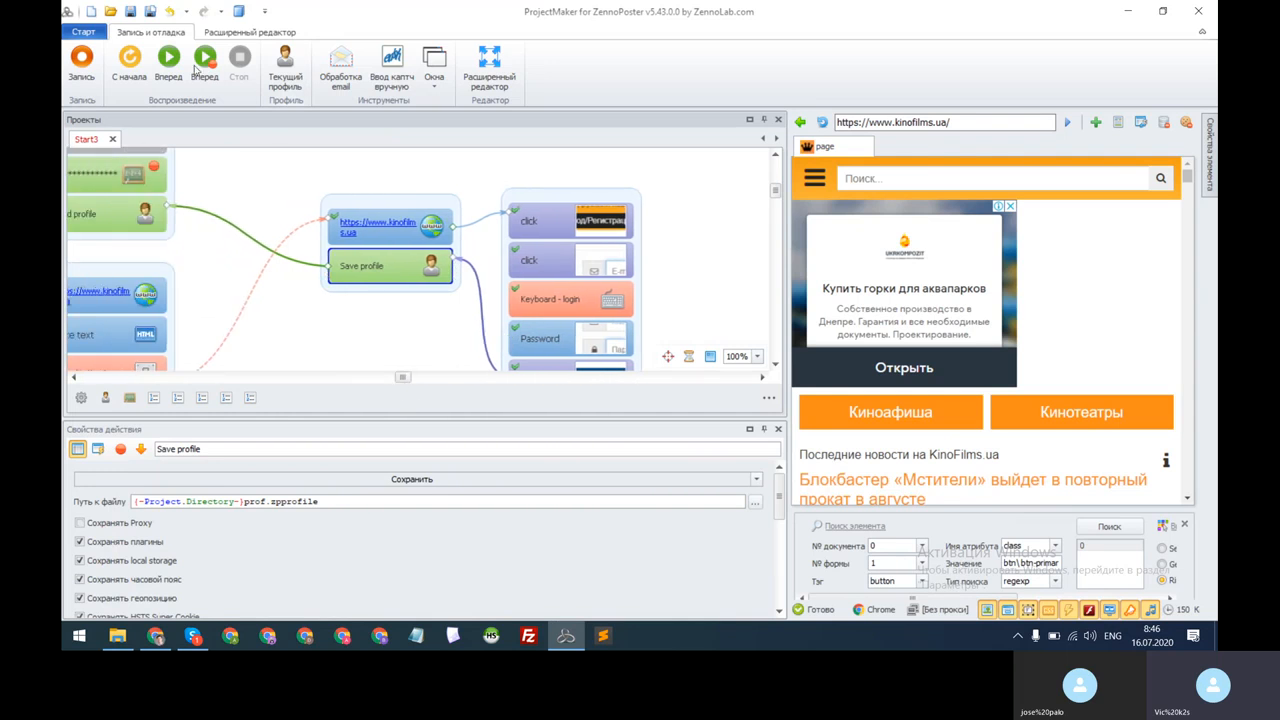
left_click(200, 64)
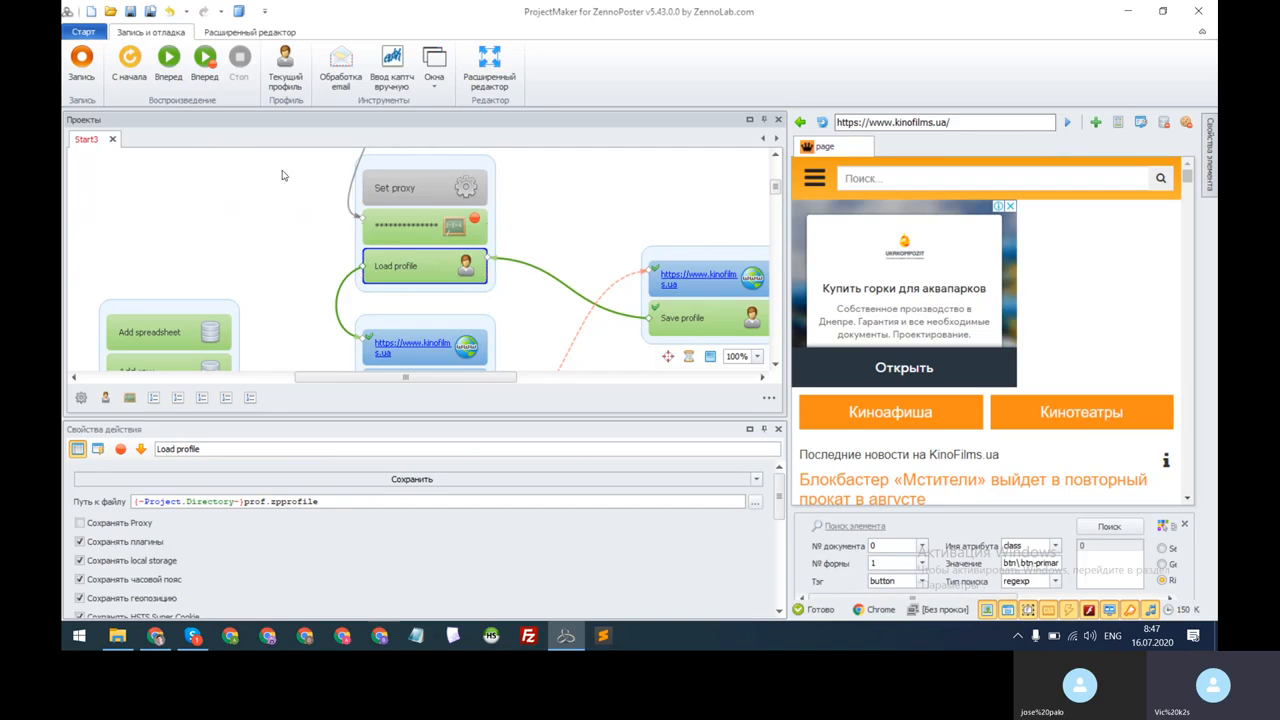
left_click(169, 62)
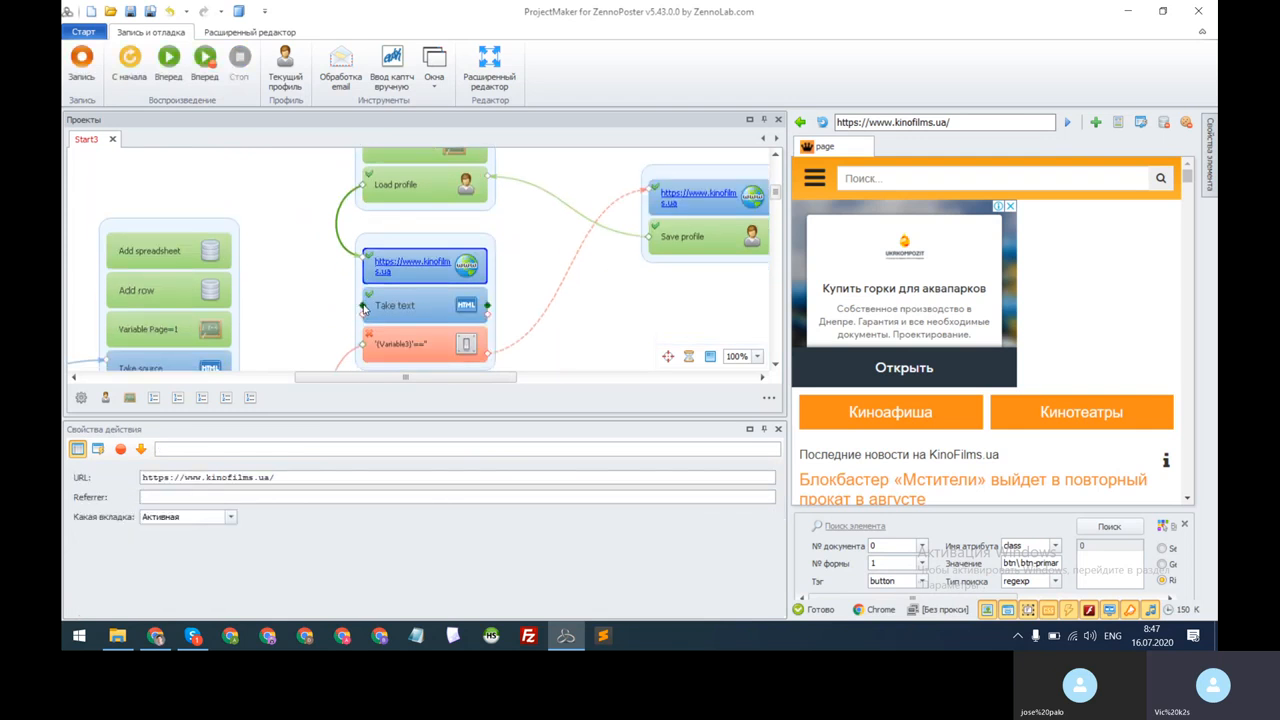
Run the kinofilms.ua navigation action after Load profile and temporarily widen the browser area to check the page header's login state.
left_click(168, 60)
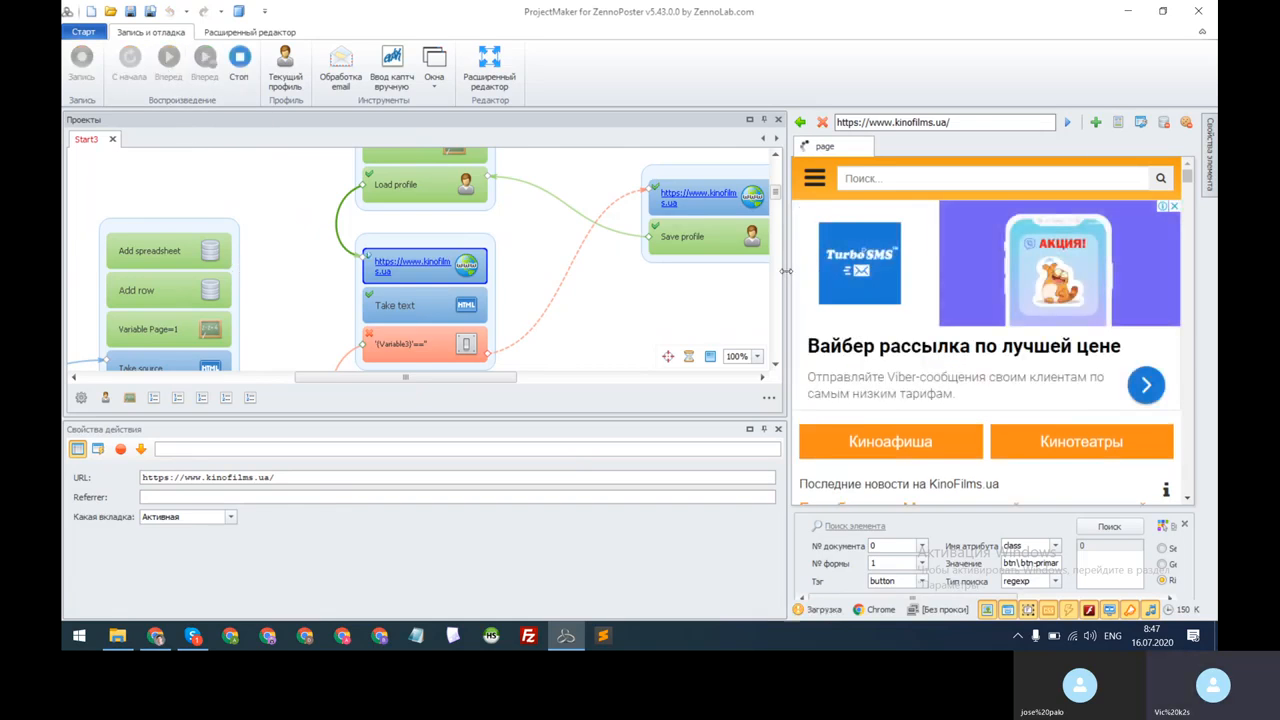
left_click_drag(461, 280, 223, 277)
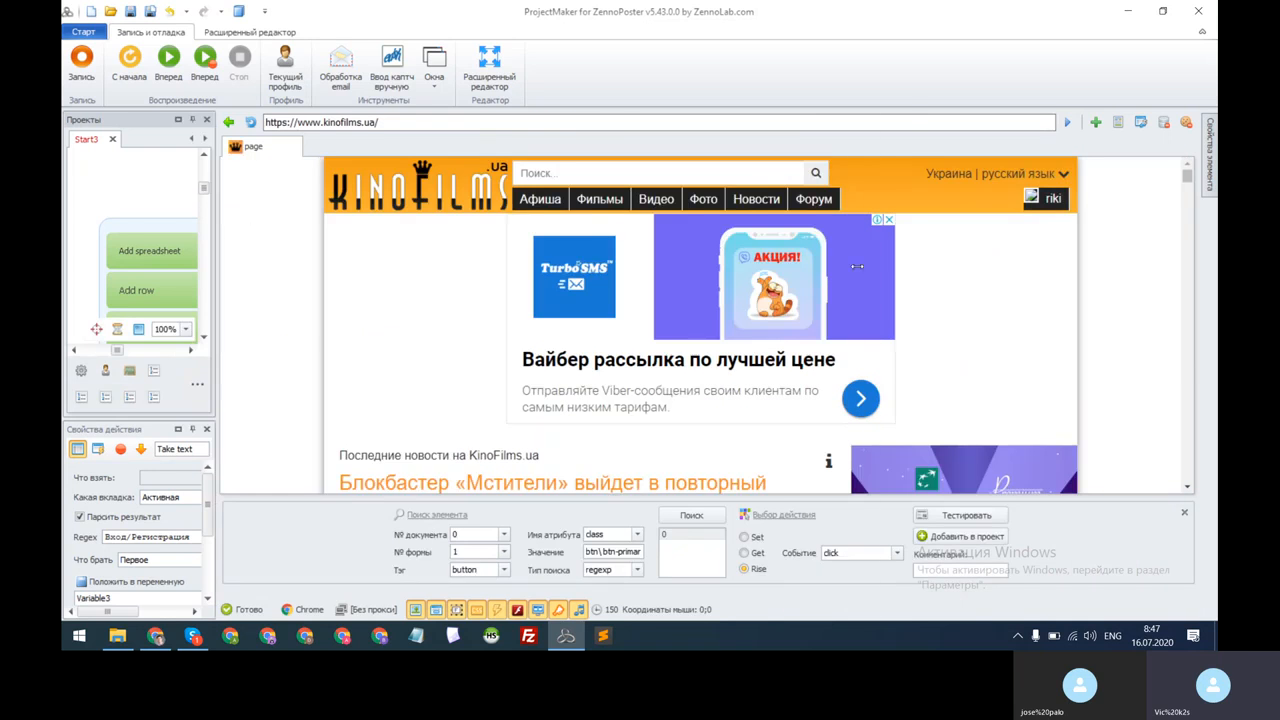
left_click_drag(857, 266, 914, 266)
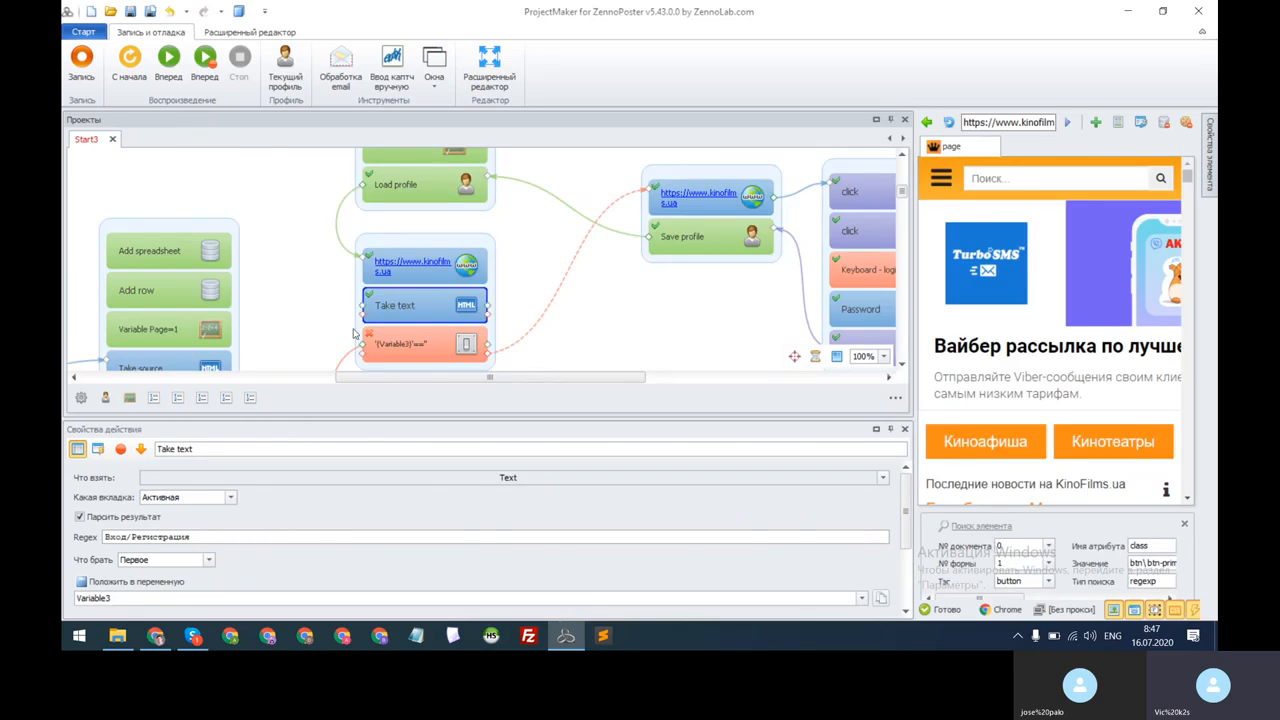
Run the Take text action that parses Вход/Регистрация from the page, and review its regex and output variable settings.
left_click(169, 58)
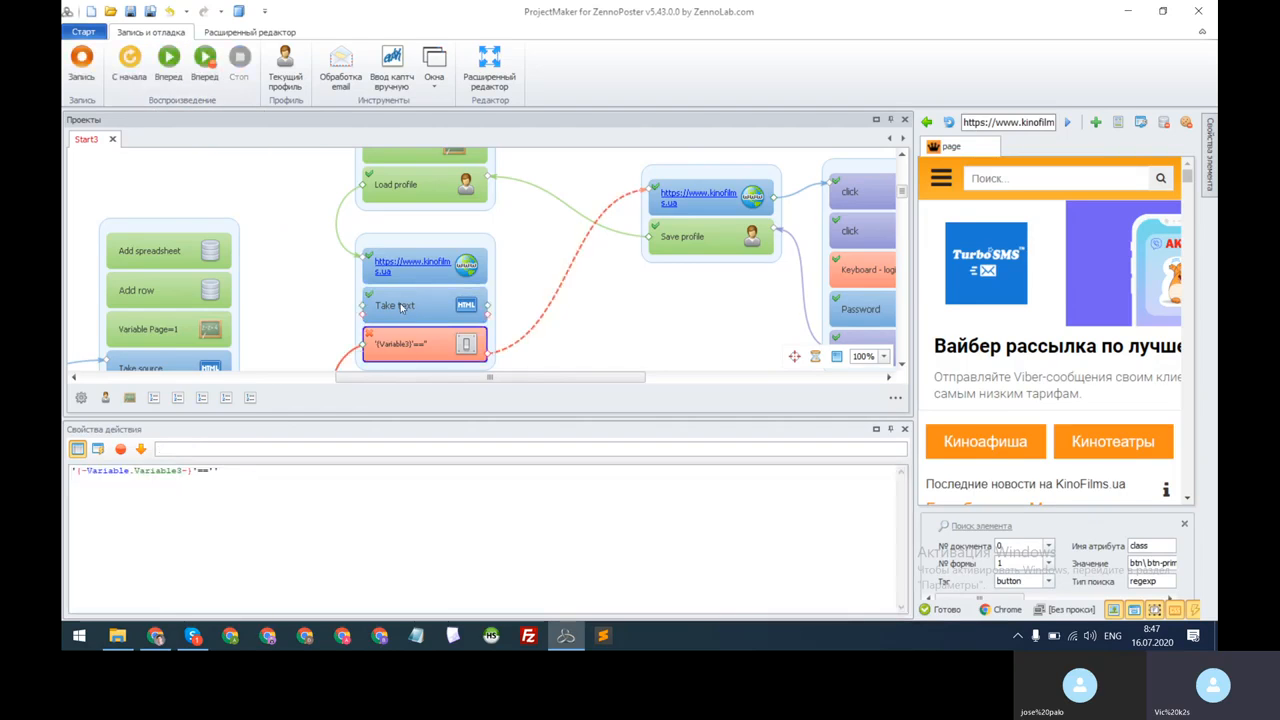
left_click(401, 314)
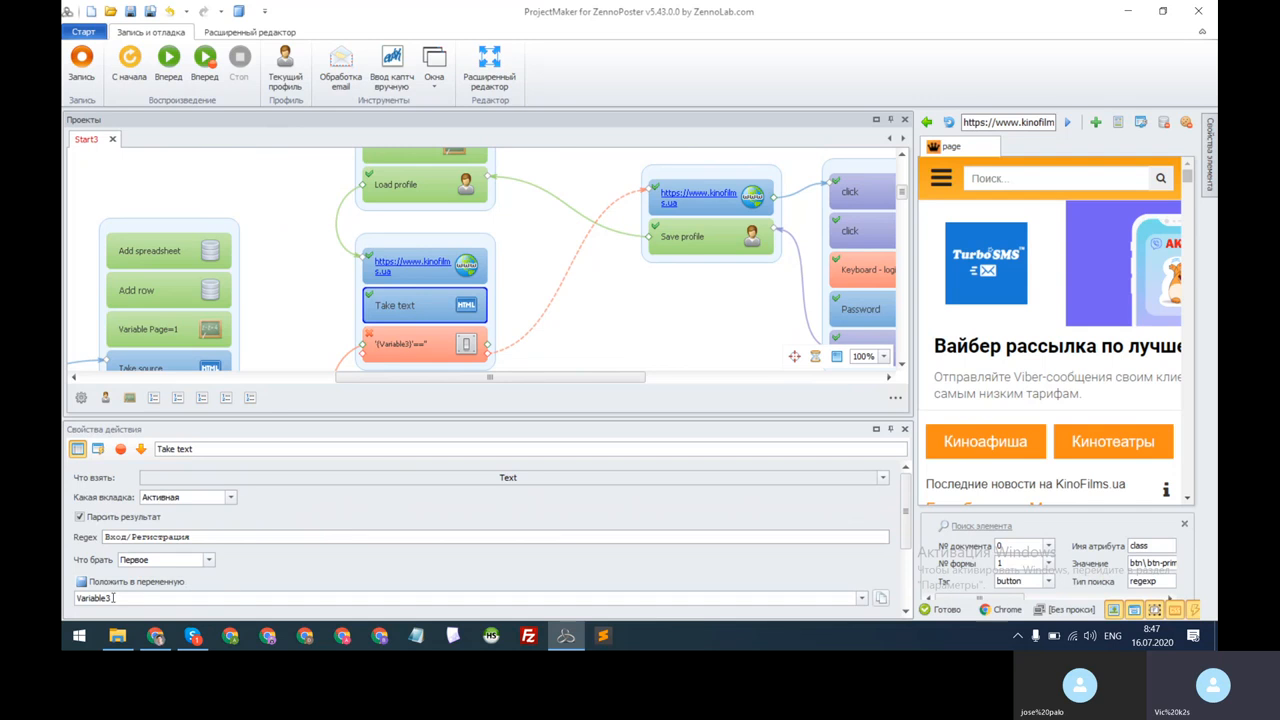
Open the project's variables and look through the user-defined ones for Variable3.
left_click(129, 398)
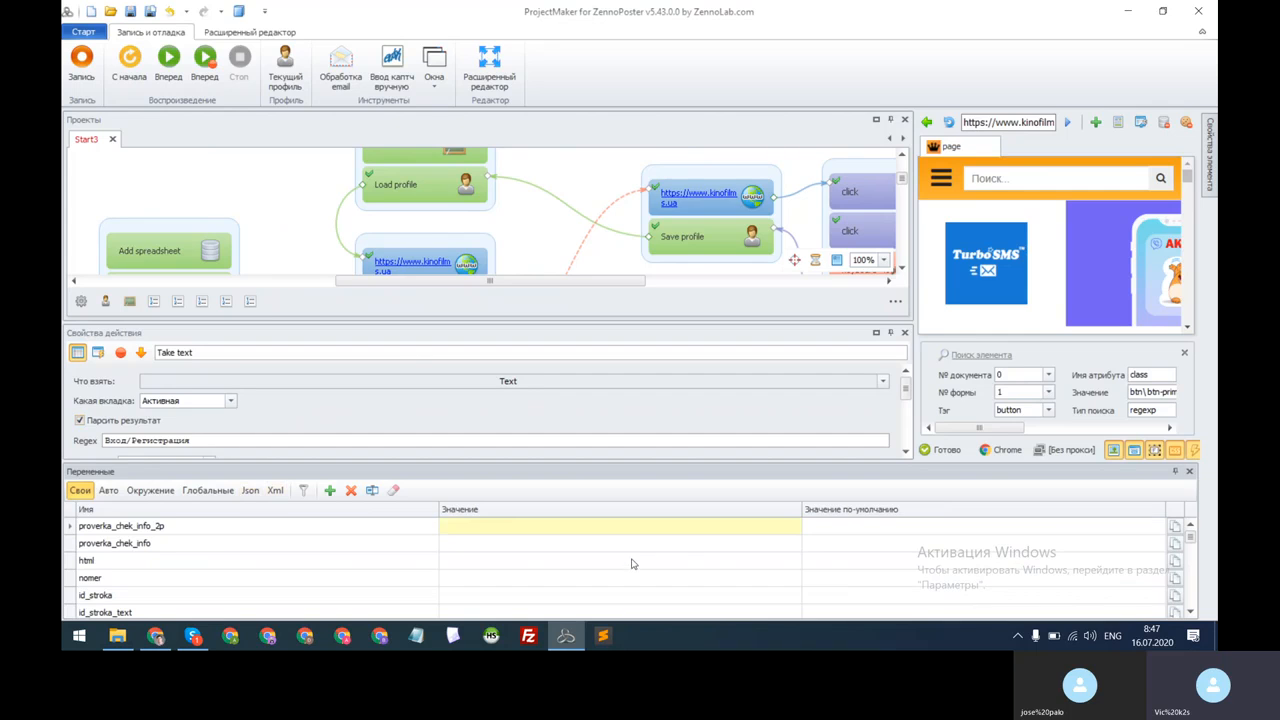
scroll(612, 560, "down", 5)
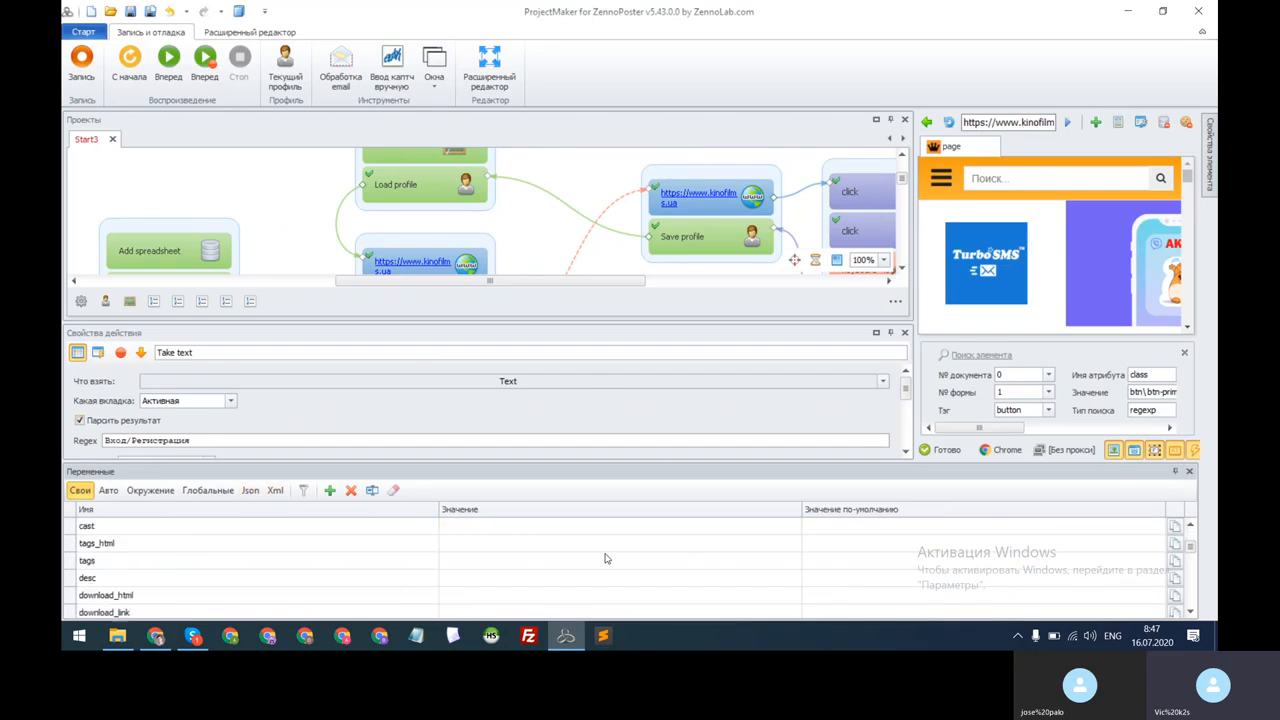
scroll(604, 558, "down", 8)
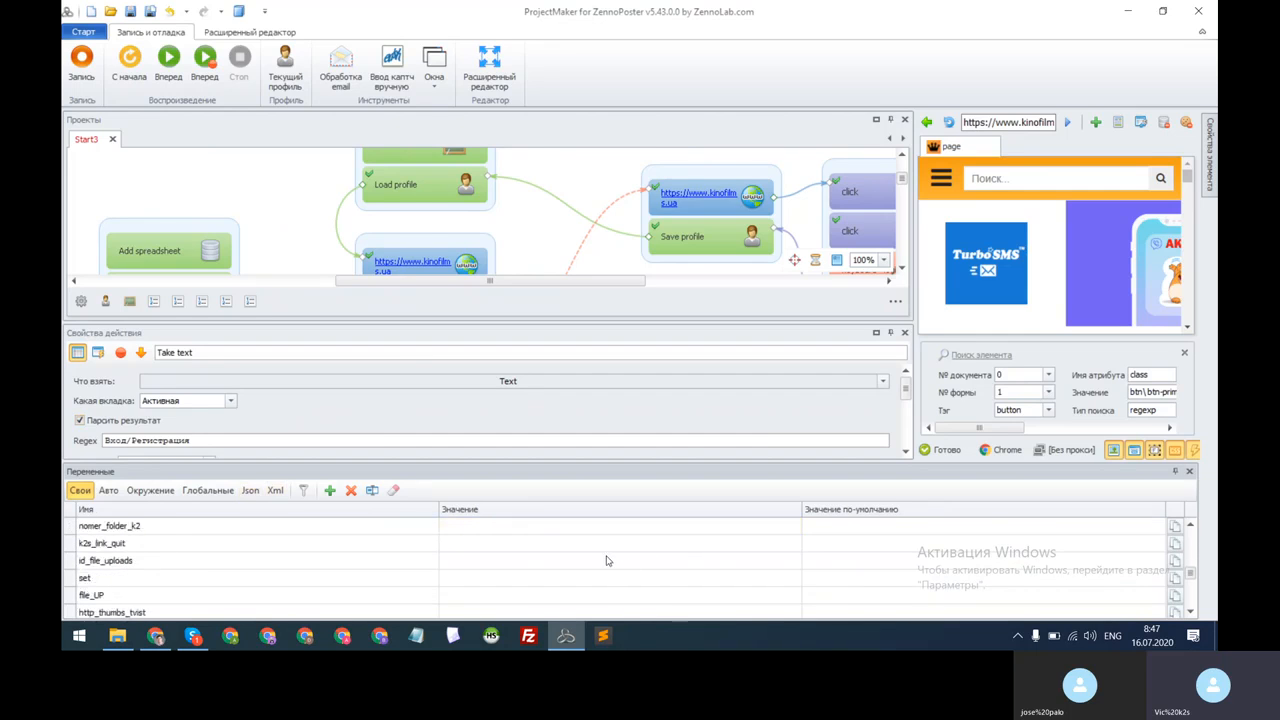
scroll(606, 562, "down", 6)
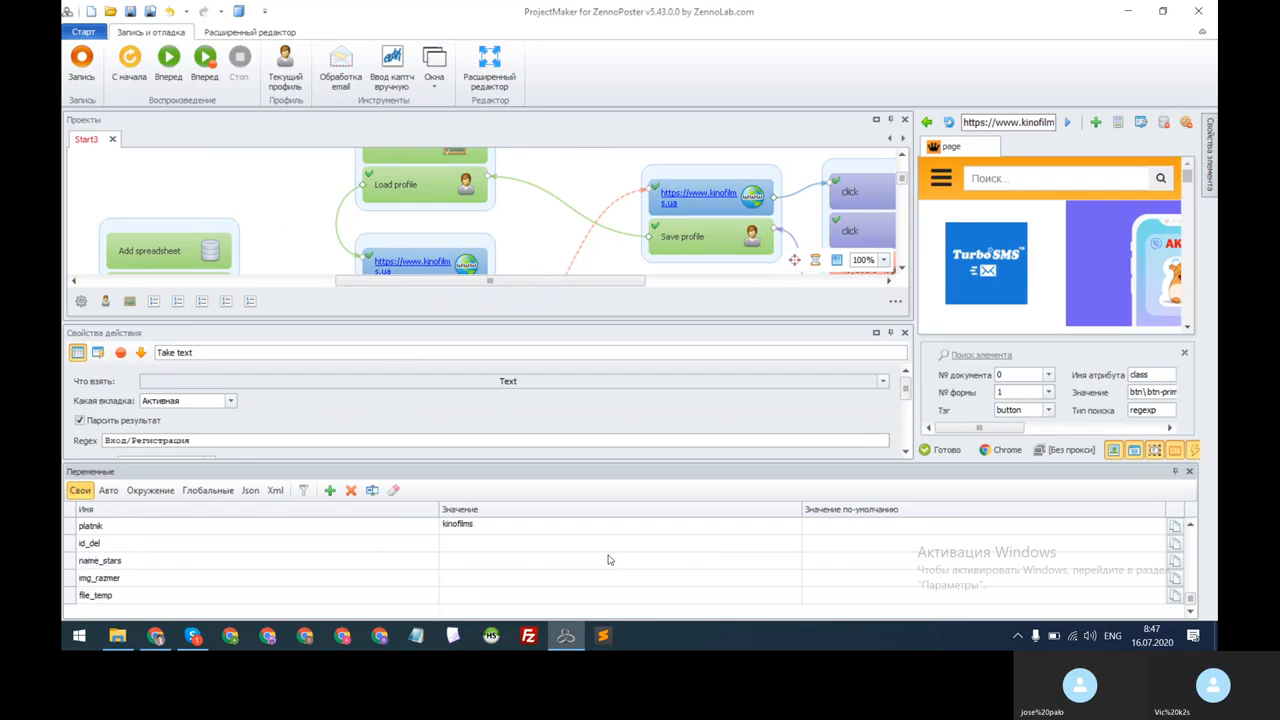
scroll(608, 559, "up", 1)
scroll(607, 560, "down", 1)
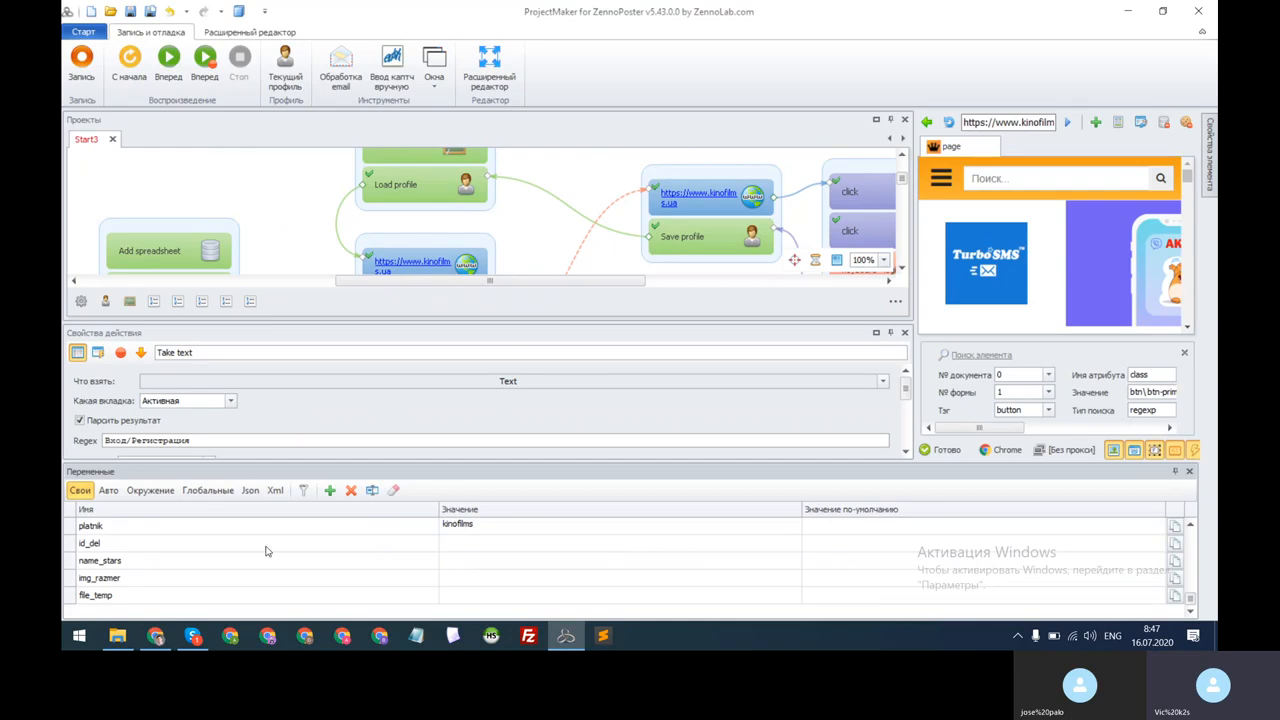
scroll(246, 552, "up", 3)
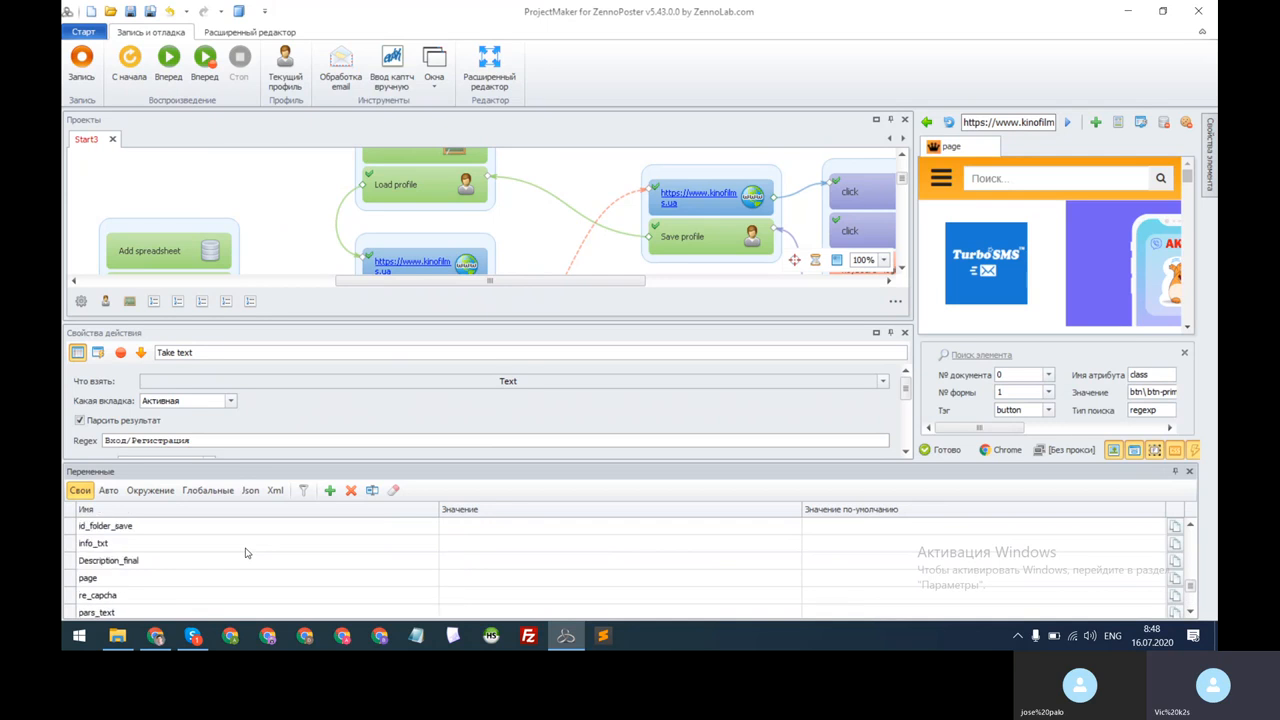
scroll(246, 552, "up", 2)
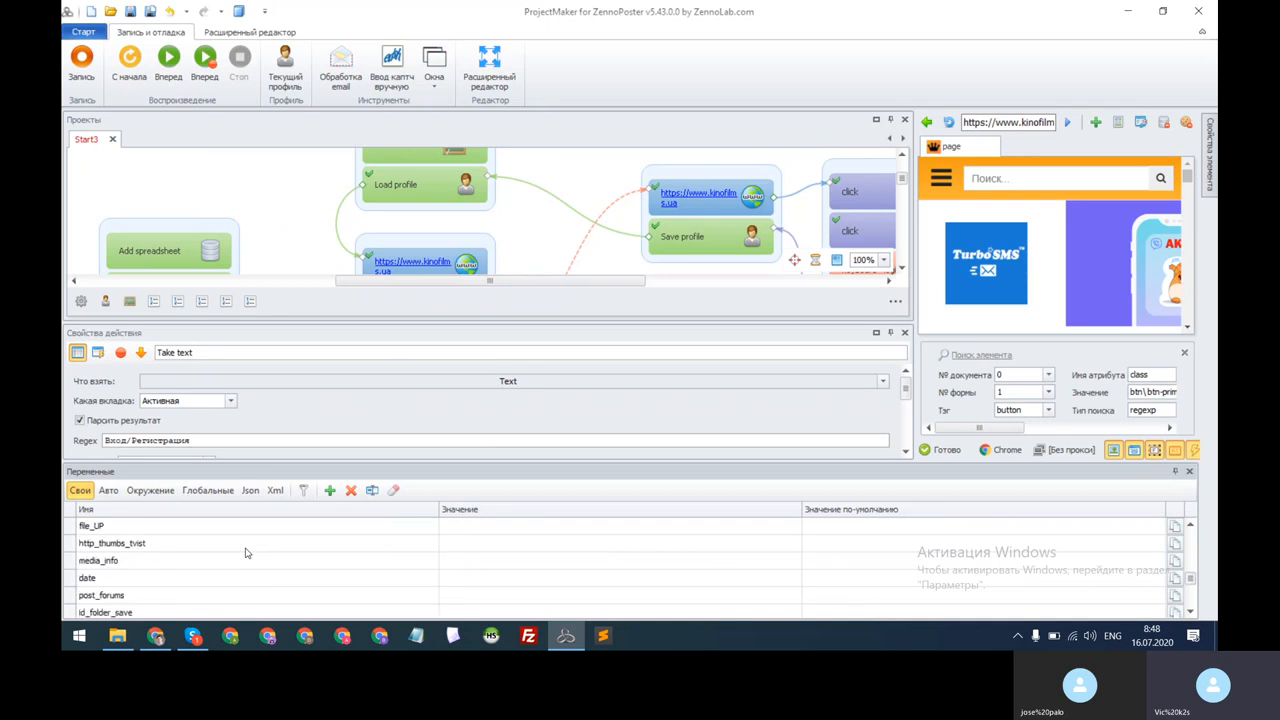
scroll(246, 553, "up", 4)
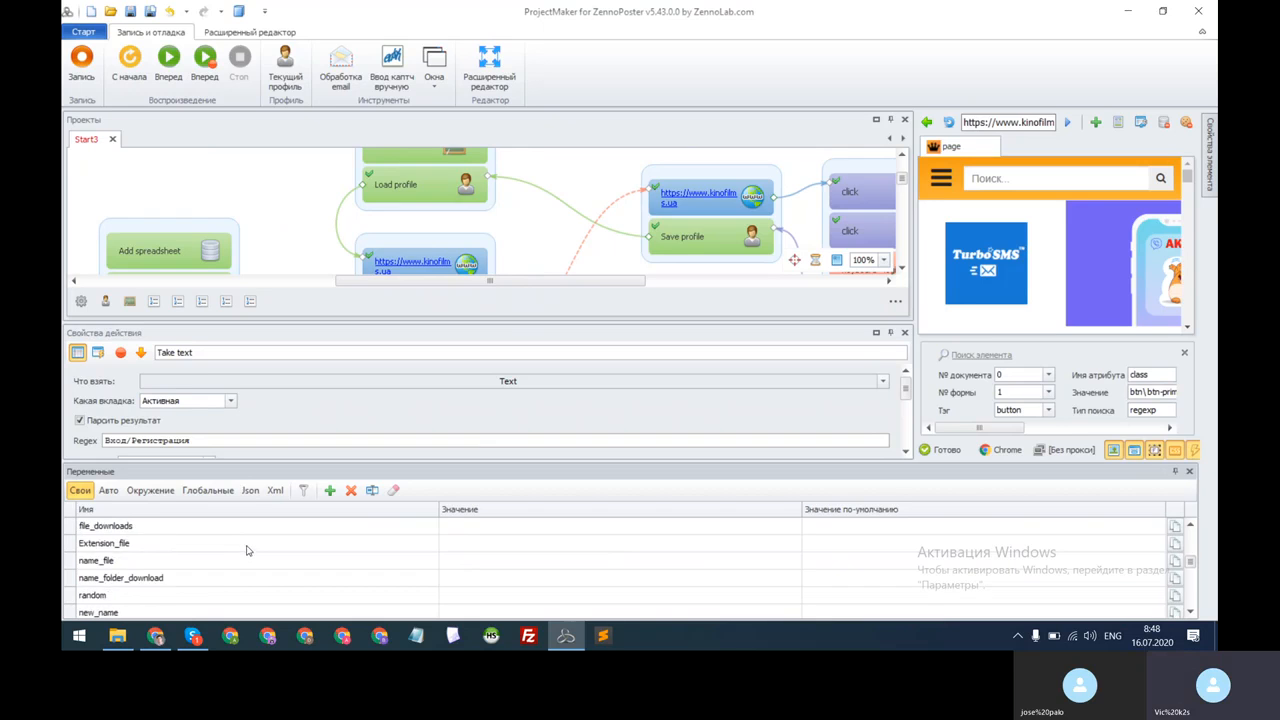
scroll(246, 552, "up", 4)
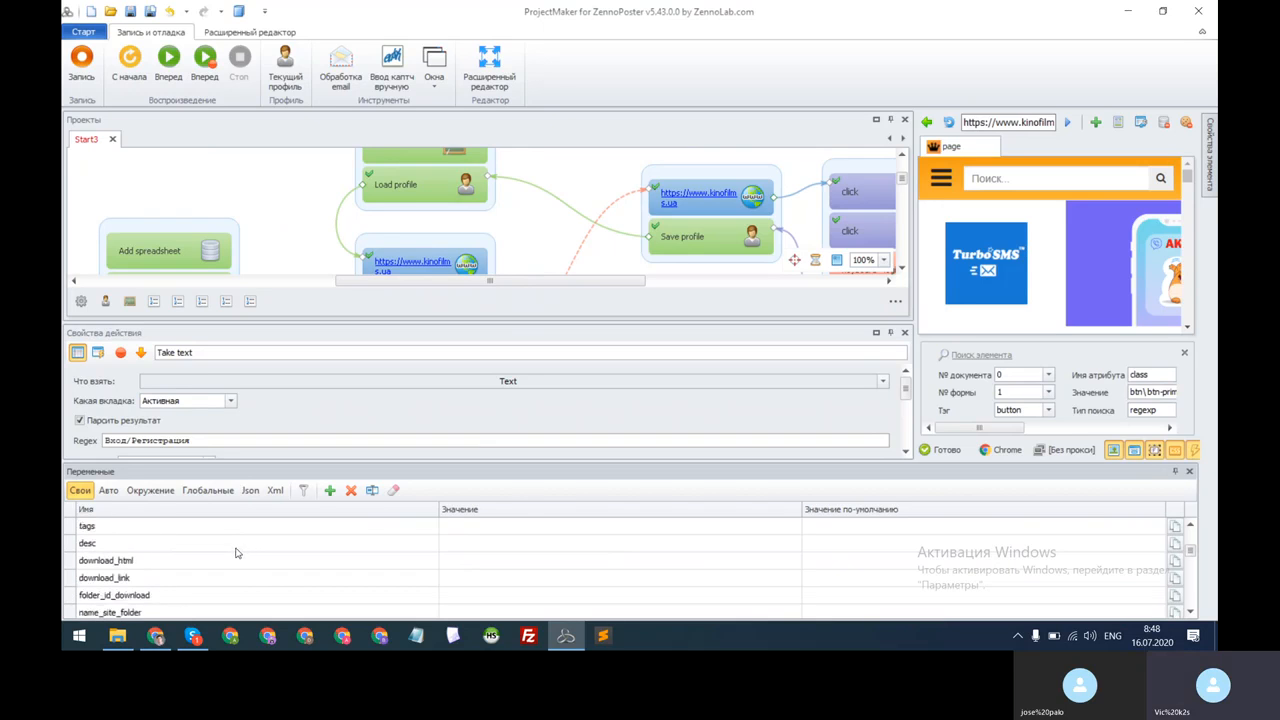
scroll(237, 552, "up", 4)
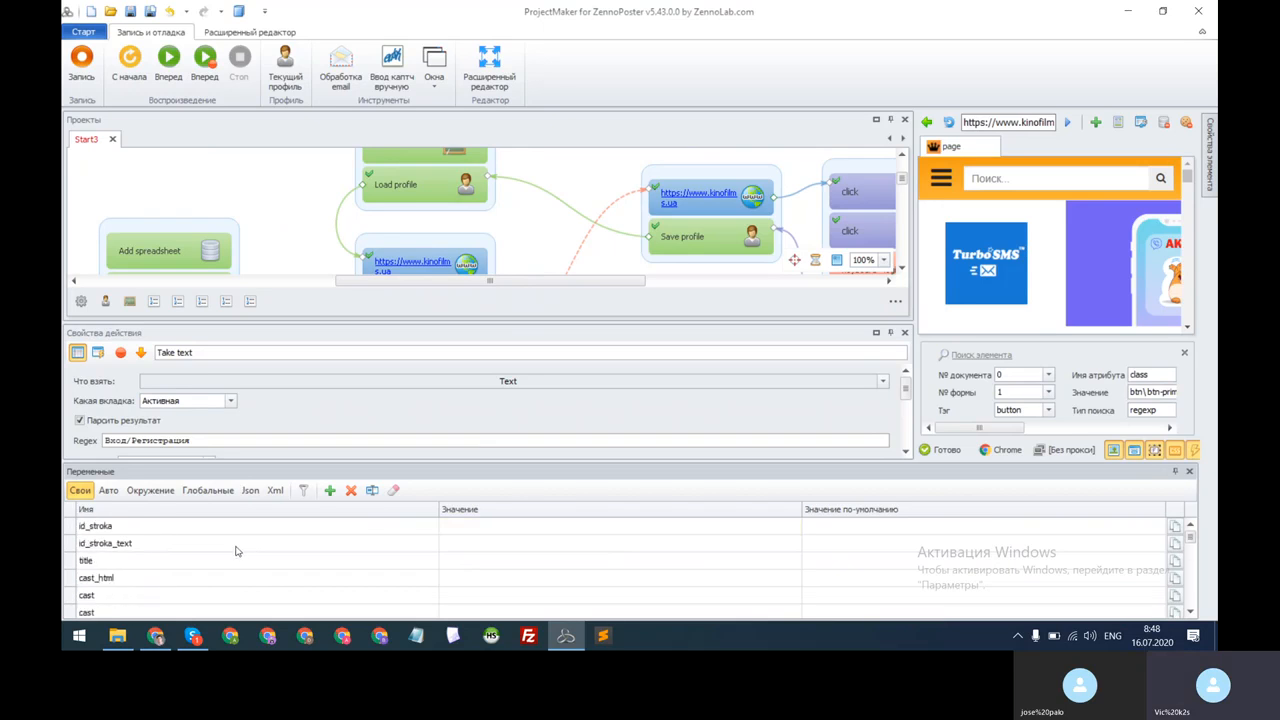
scroll(238, 553, "up", 4)
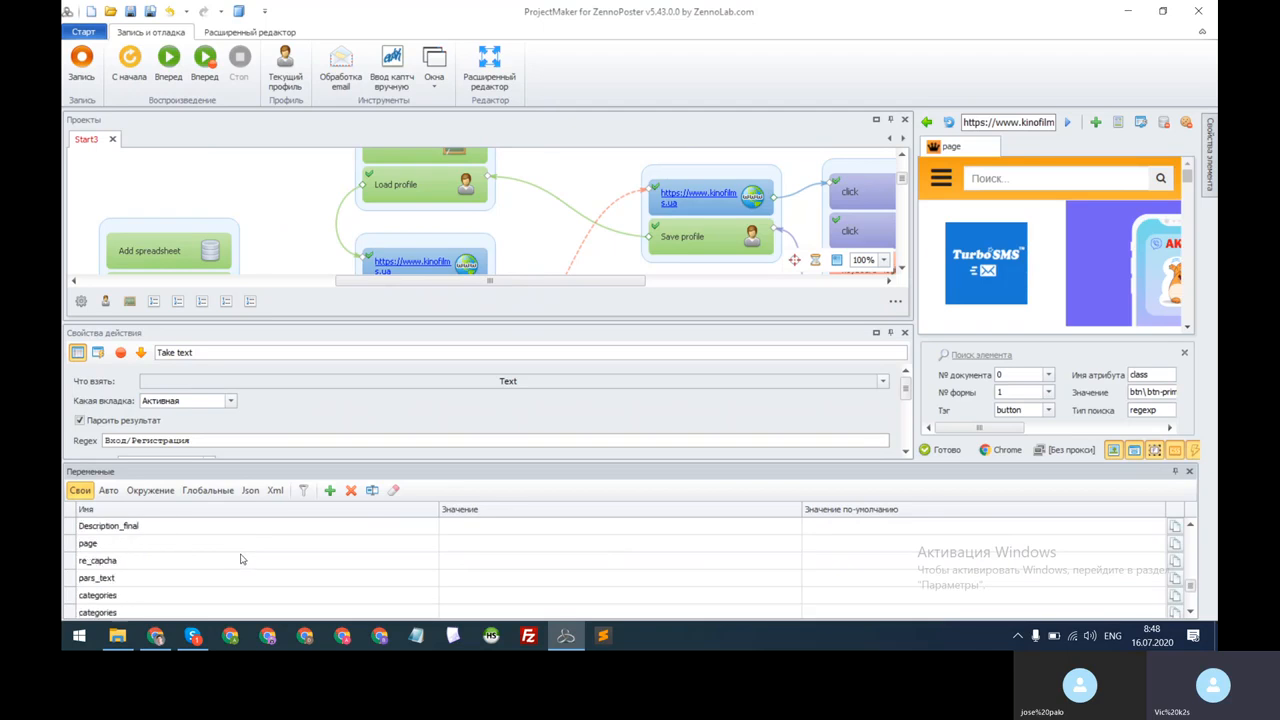
scroll(240, 559, "down", 2)
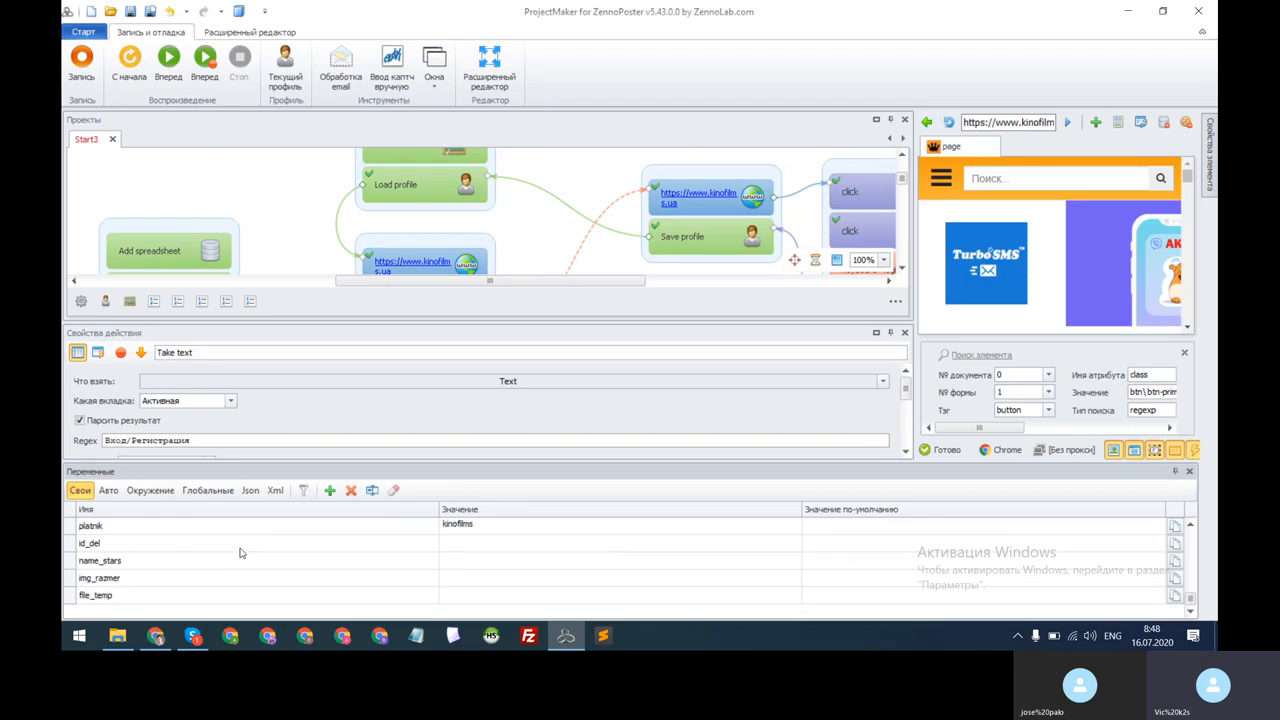
Check the value of Variable3 among the automatically created variables and close the variable list.
left_click(108, 491)
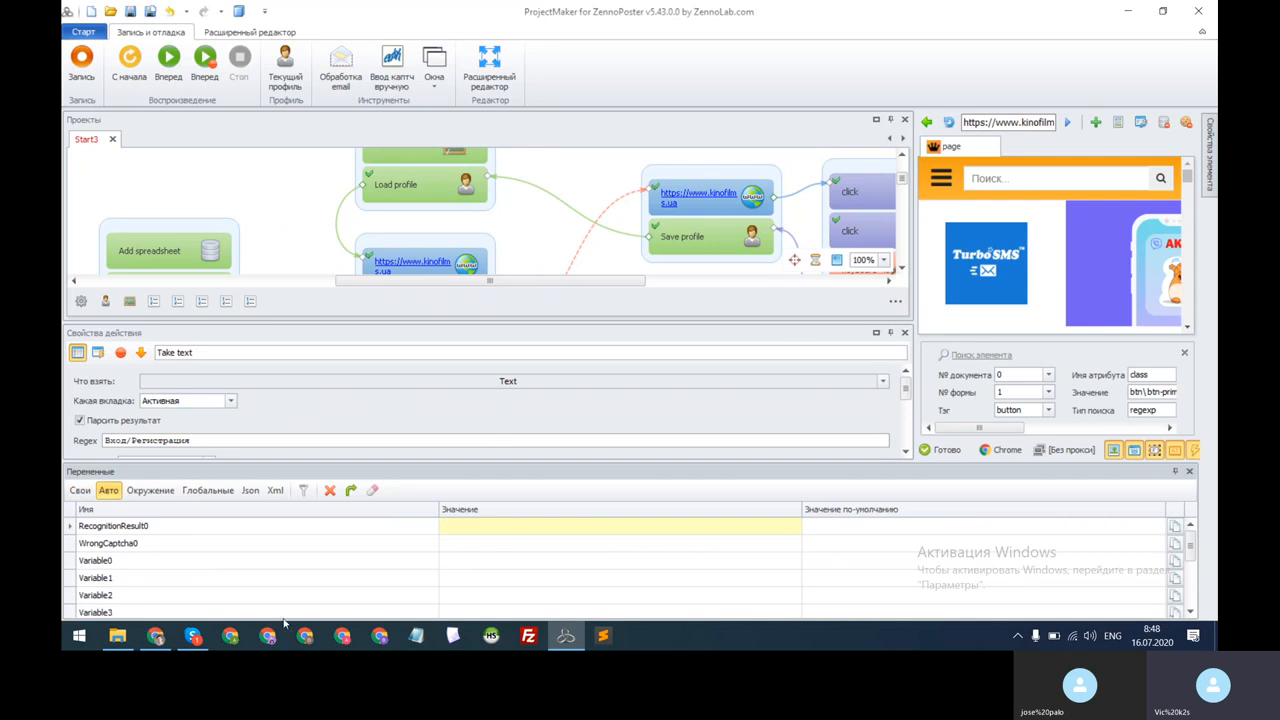
scroll(463, 612, "down", 2)
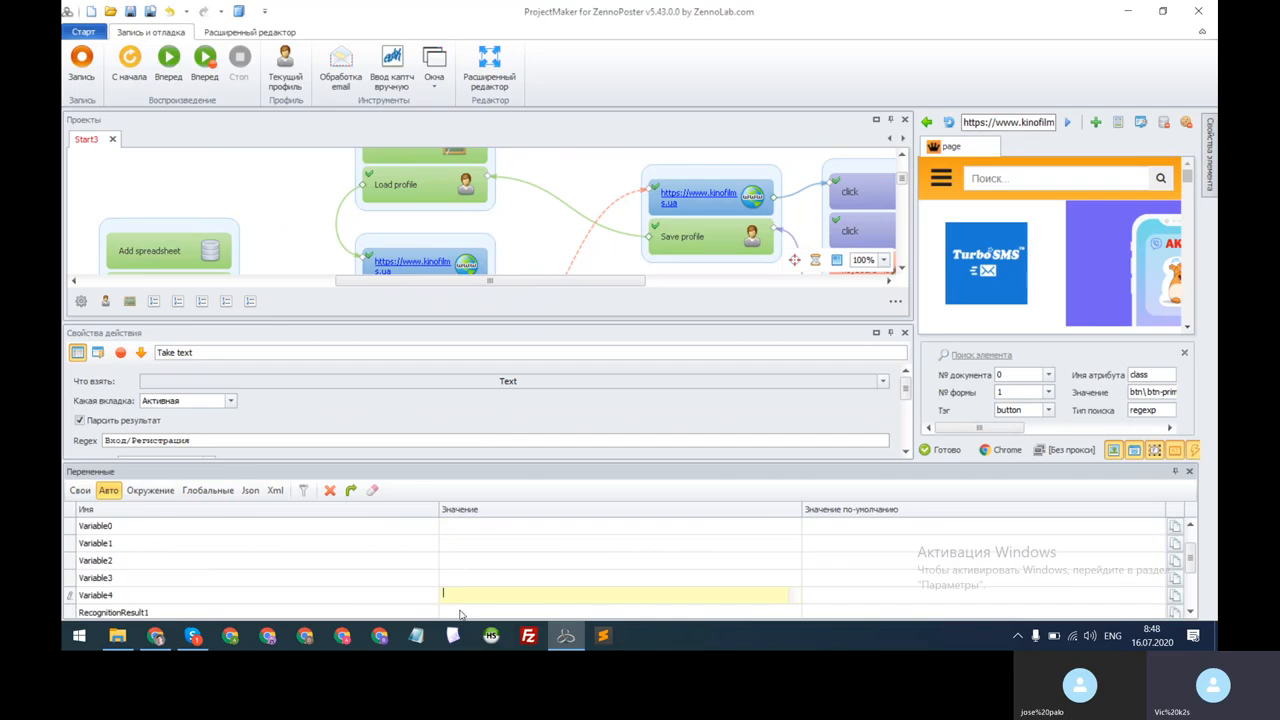
left_click(456, 575)
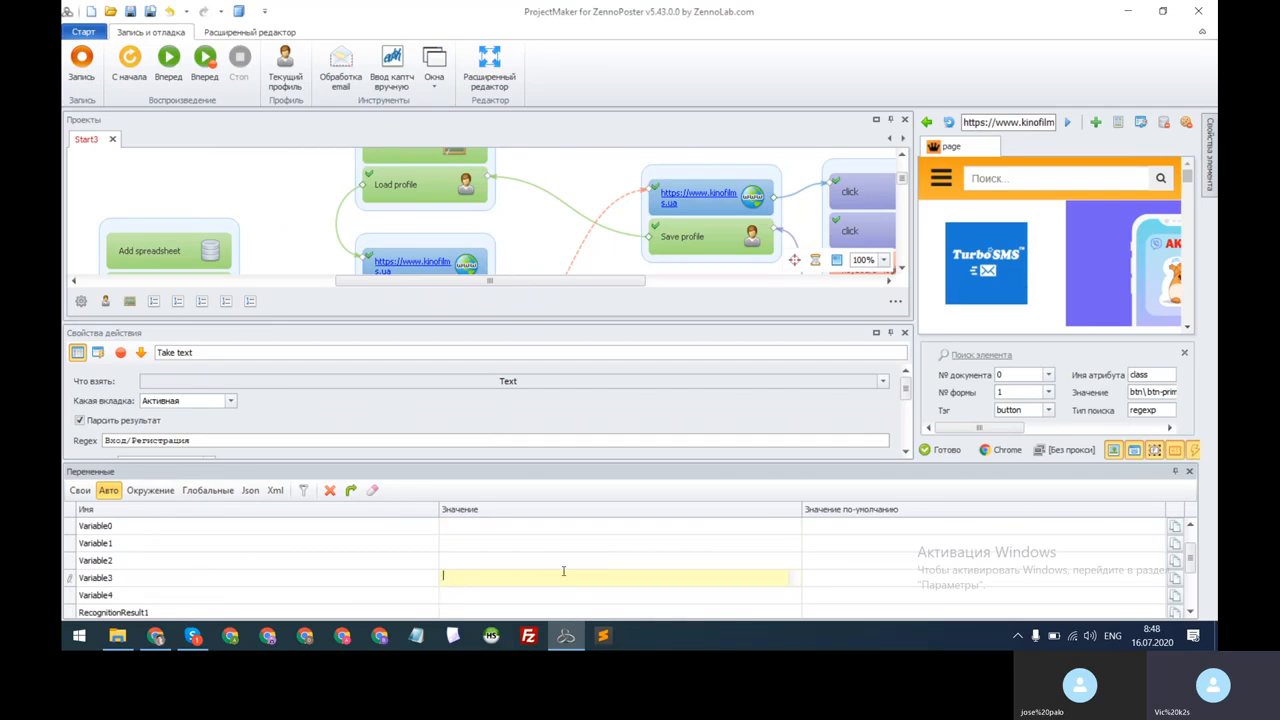
left_click(1190, 471)
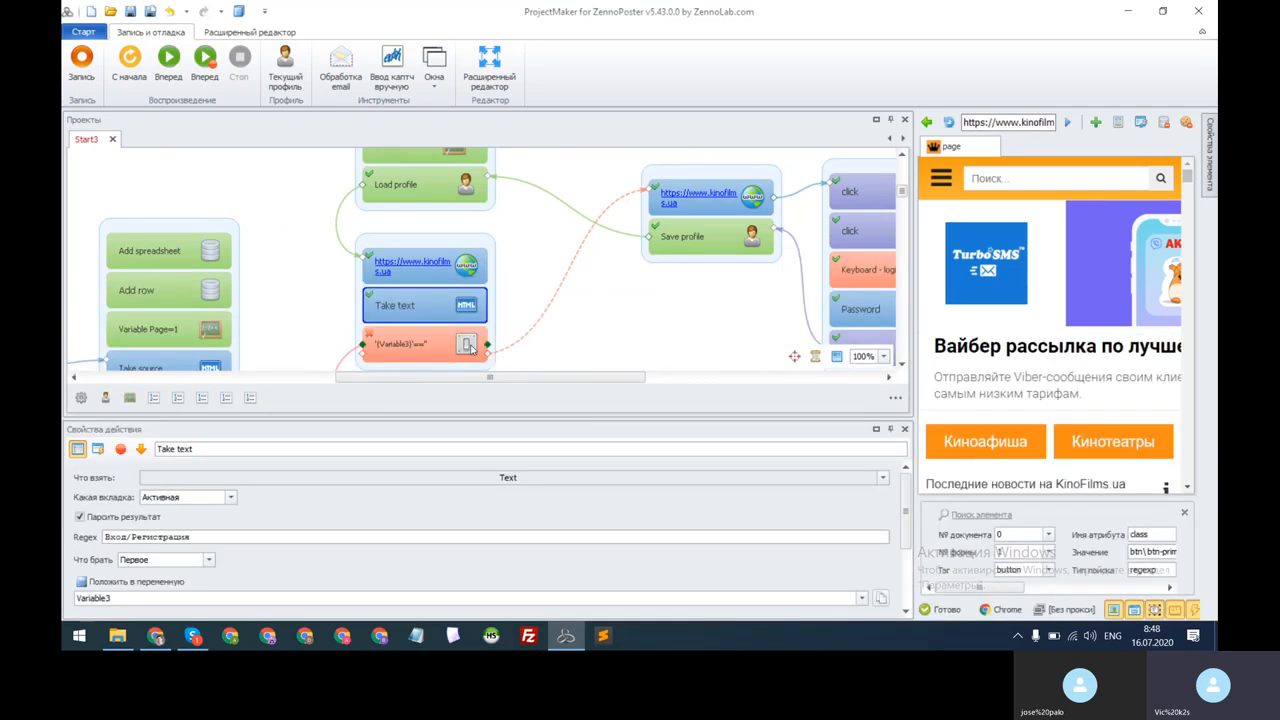
Open the condition comparing Variable3 with an empty string and run it to advance to the following branch.
left_click(400, 347)
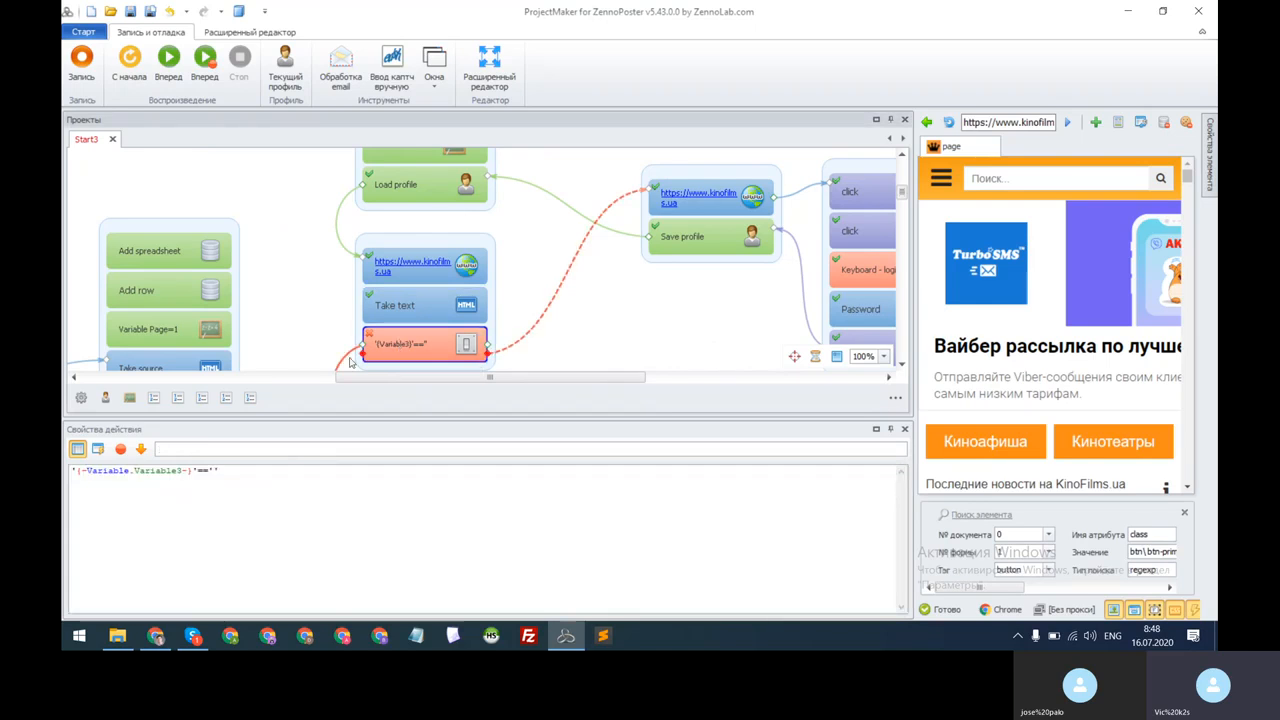
scroll(903, 197, "down", 1)
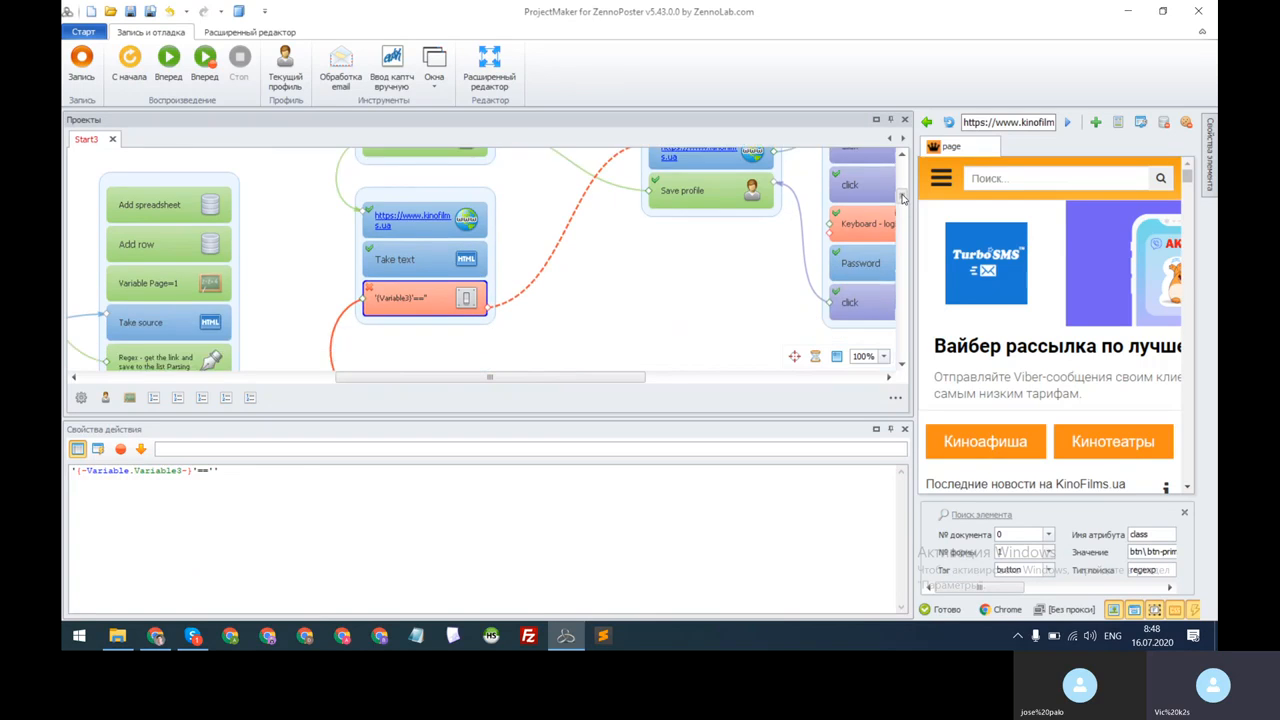
left_click(168, 60)
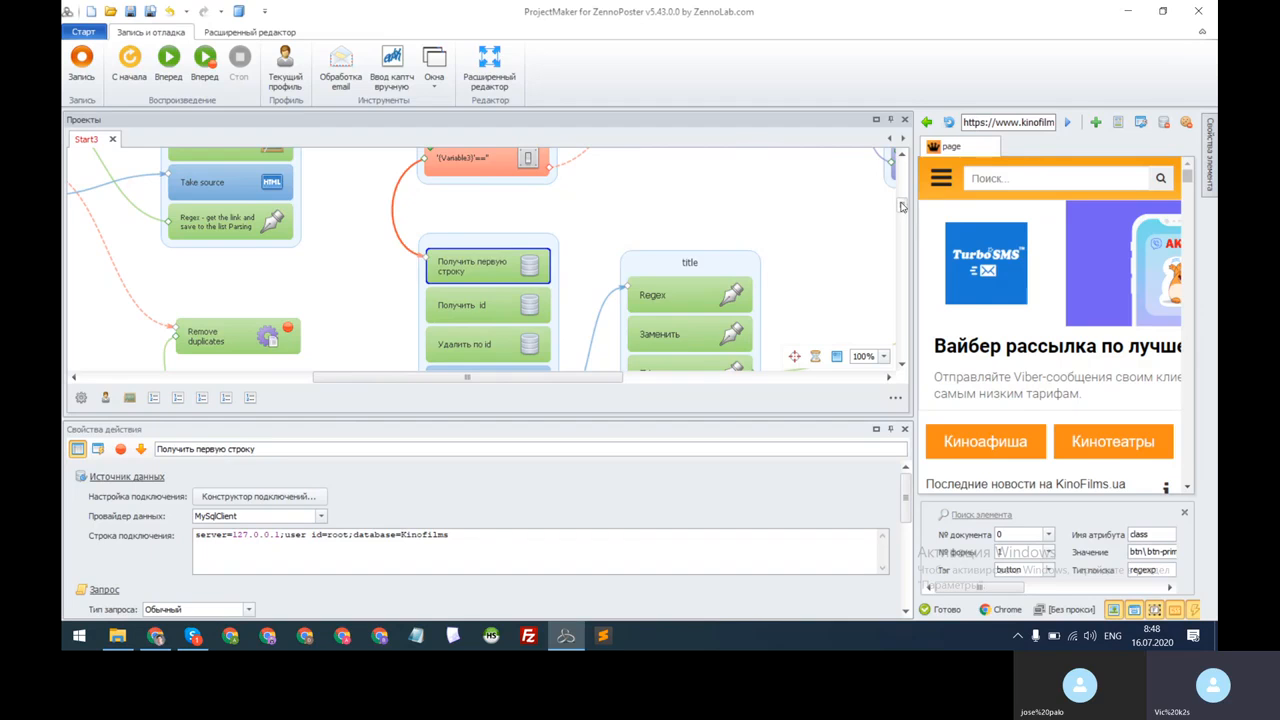
Examine how the Variable3 condition's branches connect to the login actions, profile saving and the database query group.
scroll(901, 205, "up", 1)
scroll(901, 205, "up", 2)
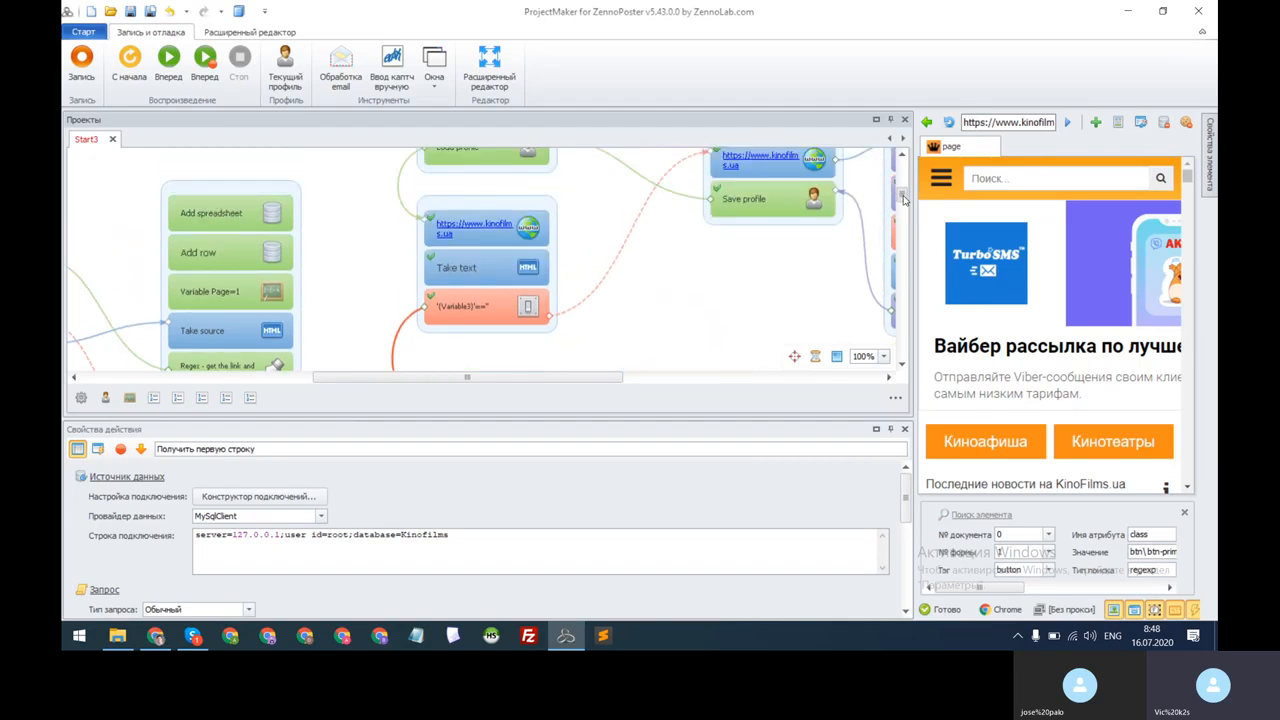
scroll(903, 200, "up", 1)
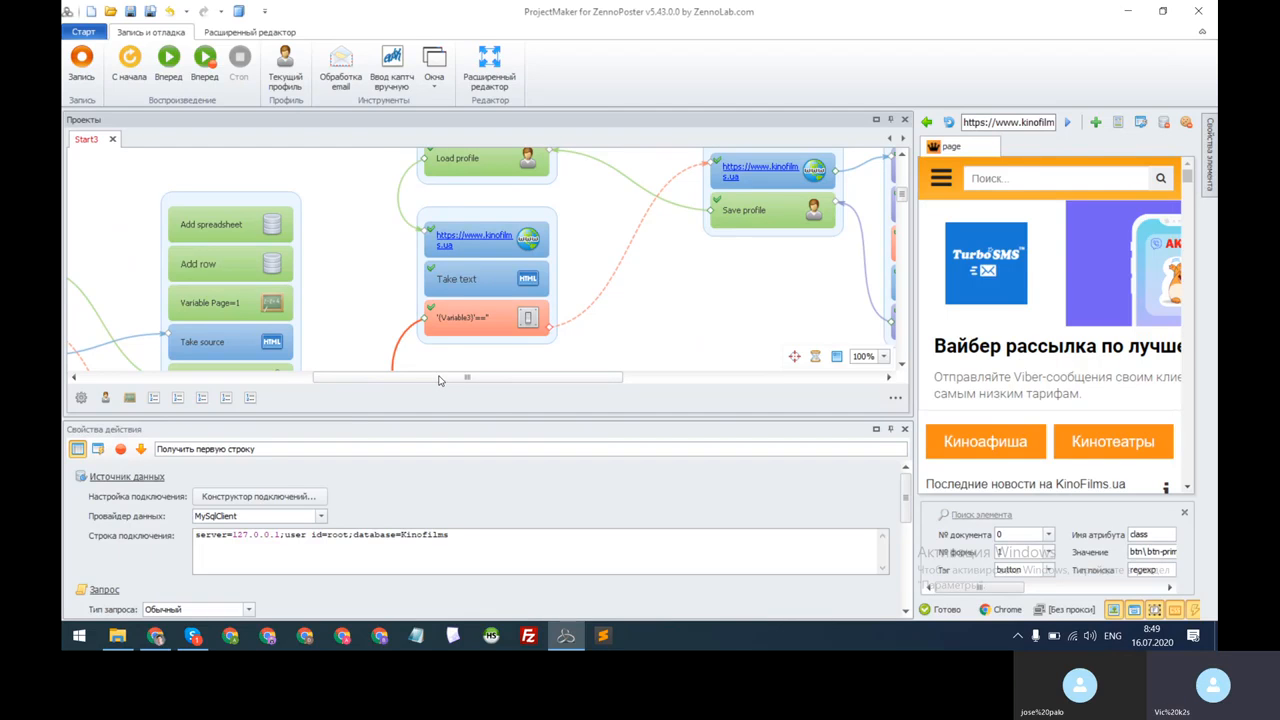
left_click_drag(439, 380, 513, 388)
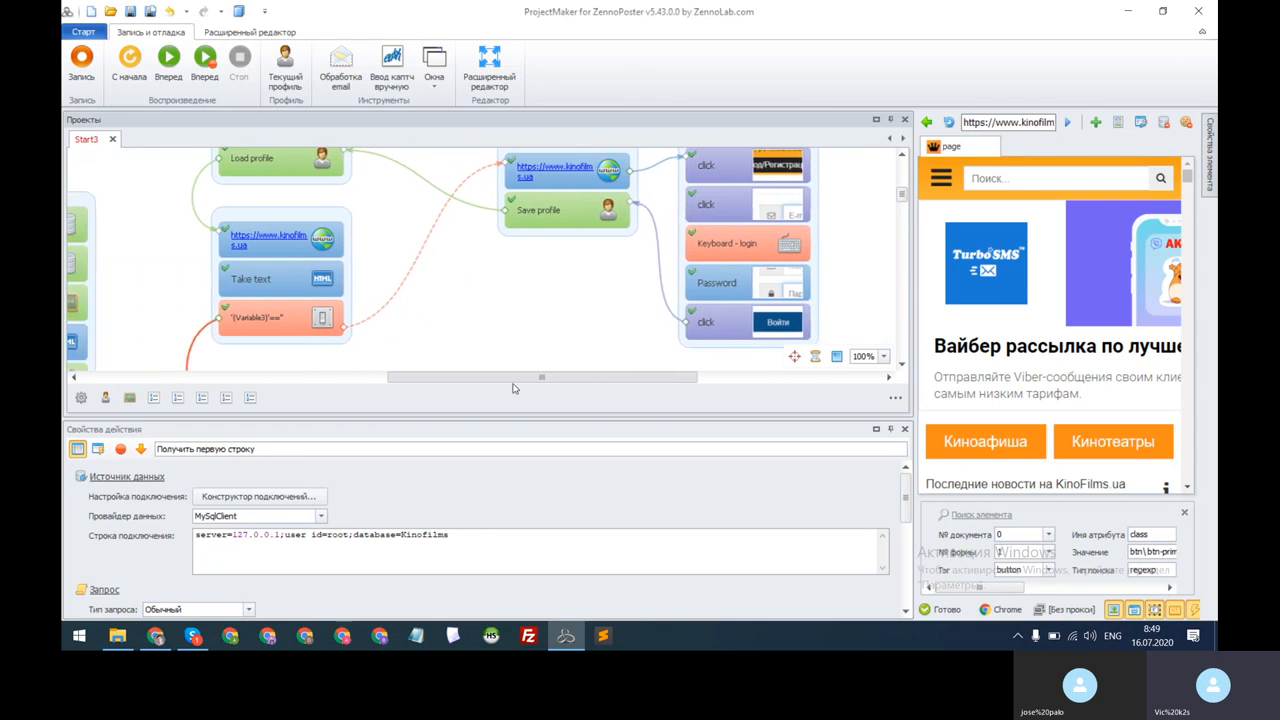
left_click_drag(905, 198, 905, 189)
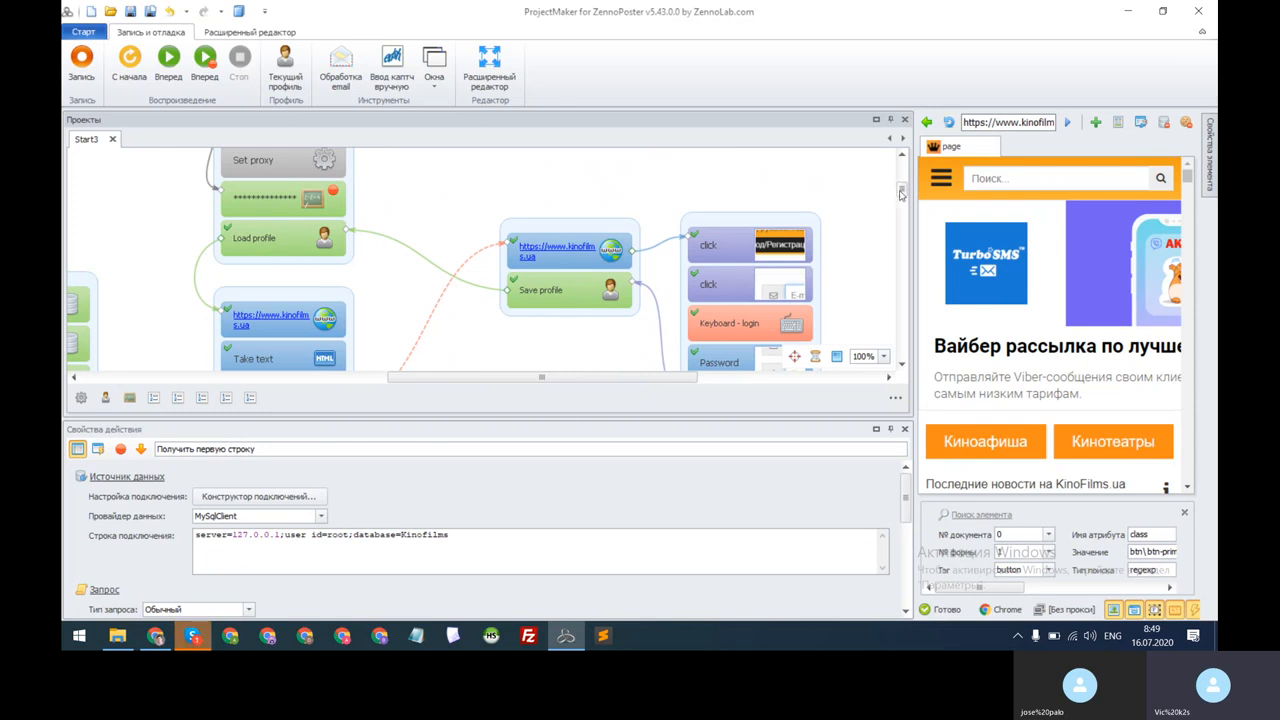
left_click_drag(902, 192, 902, 192)
scroll(190, 320, "down", 3)
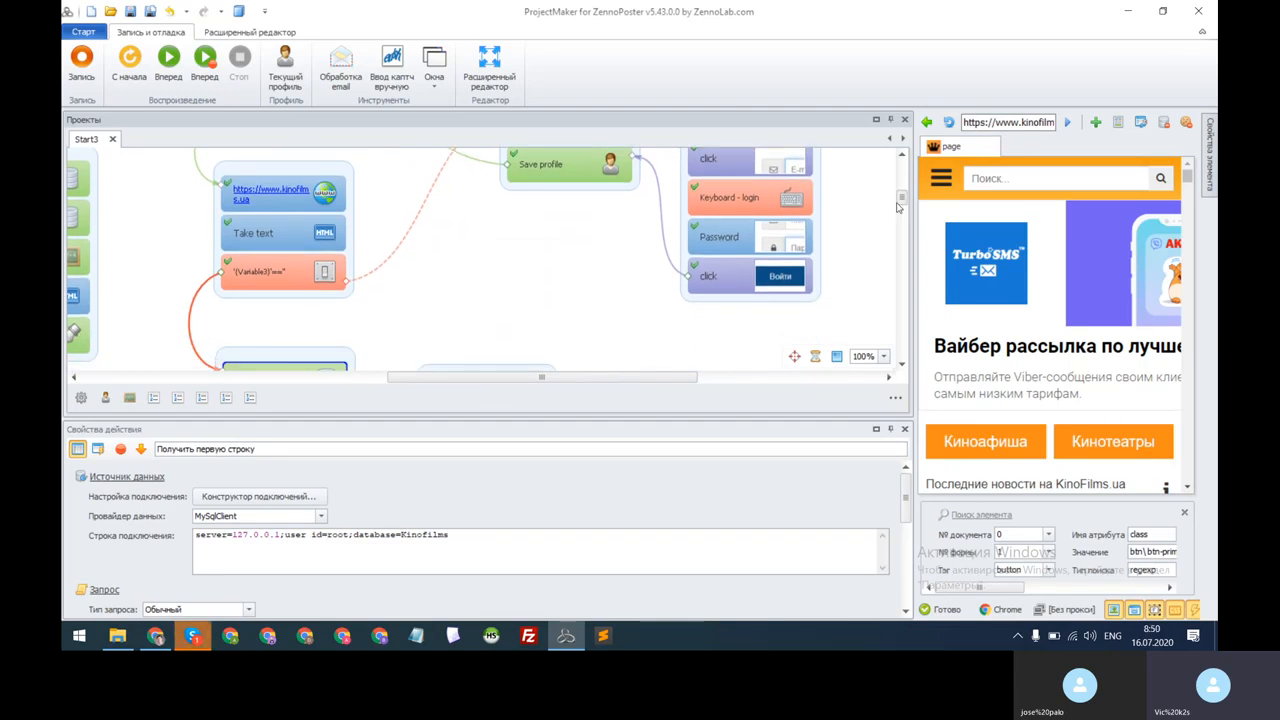
Open the variable-setting action between Set proxy and Load profile and examine the value it assigns.
left_click_drag(902, 197, 900, 186)
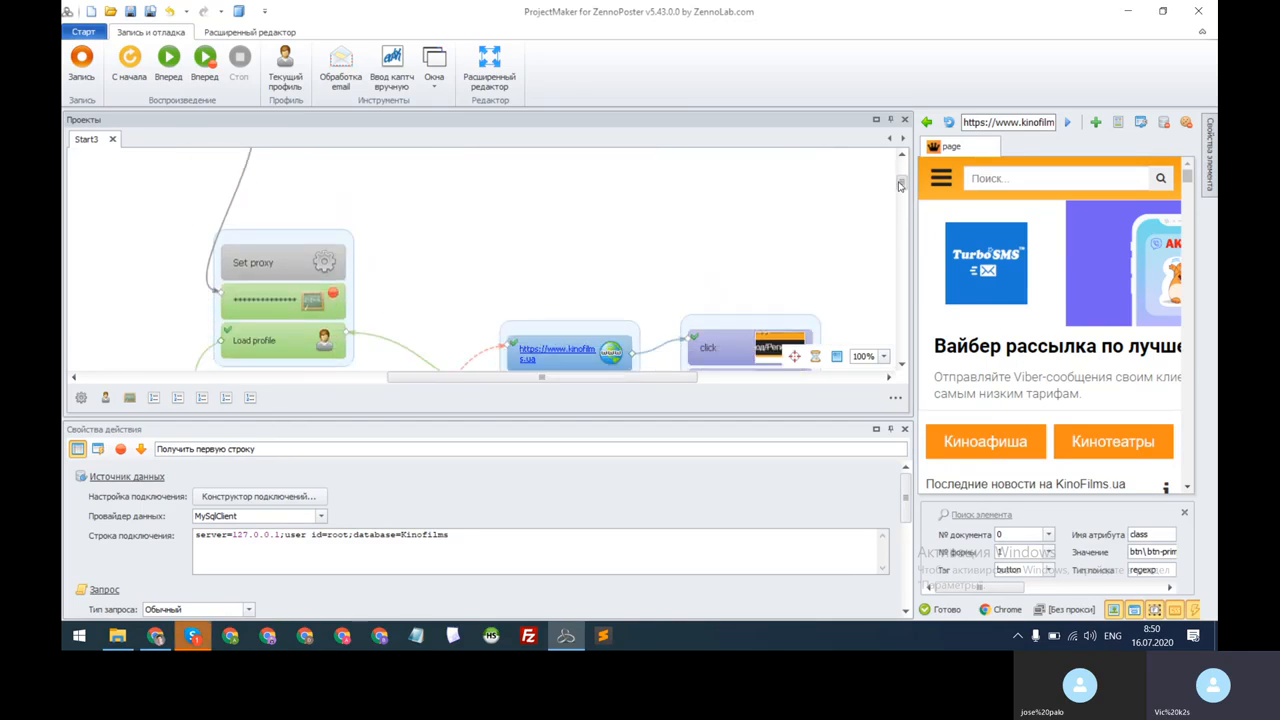
left_click(262, 297)
left_click_drag(150, 533, 65, 520)
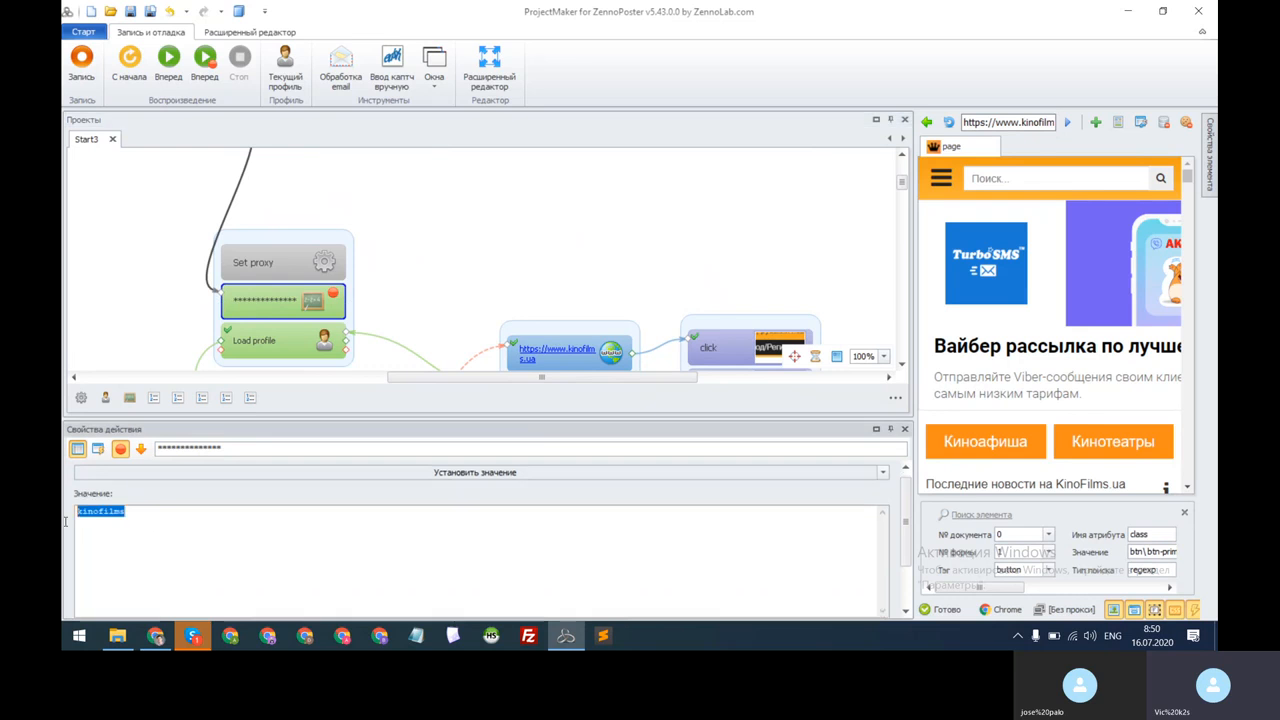
left_click(140, 517)
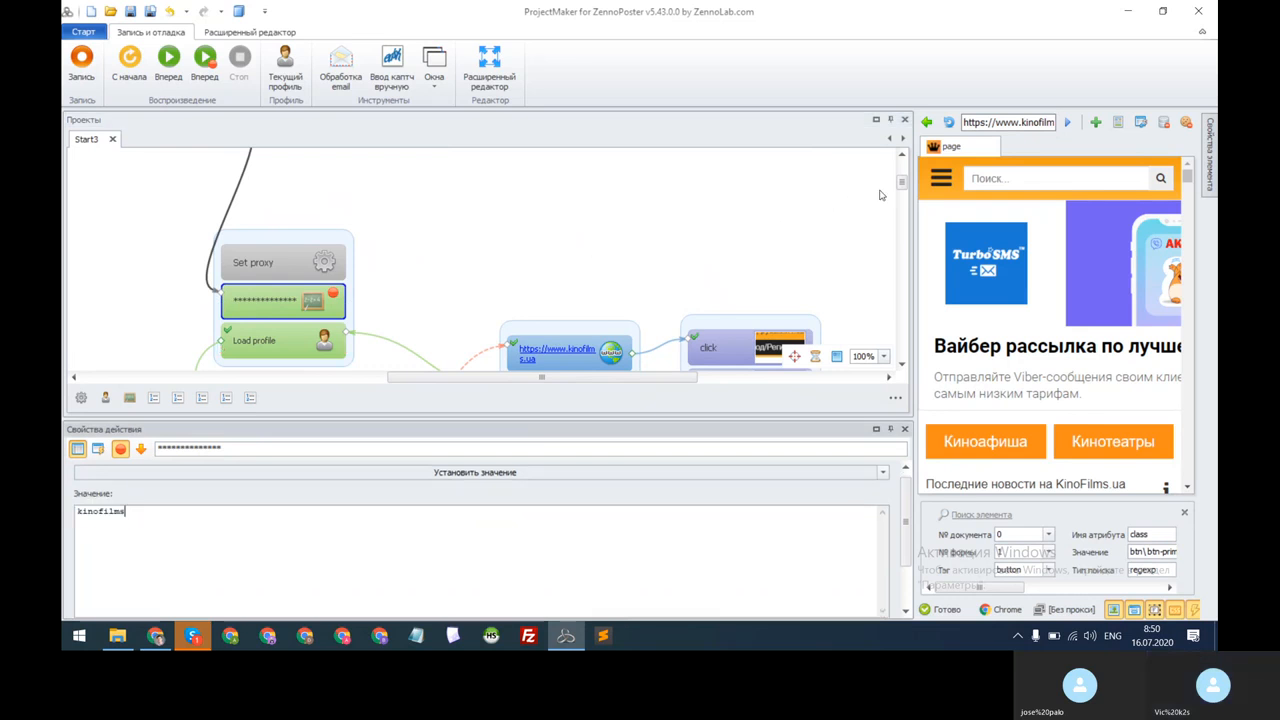
Examine the text entered by the Keyboard - login action and the value and target attribute of the Password action.
left_click_drag(902, 183, 903, 186)
scroll(903, 186, "down", 2)
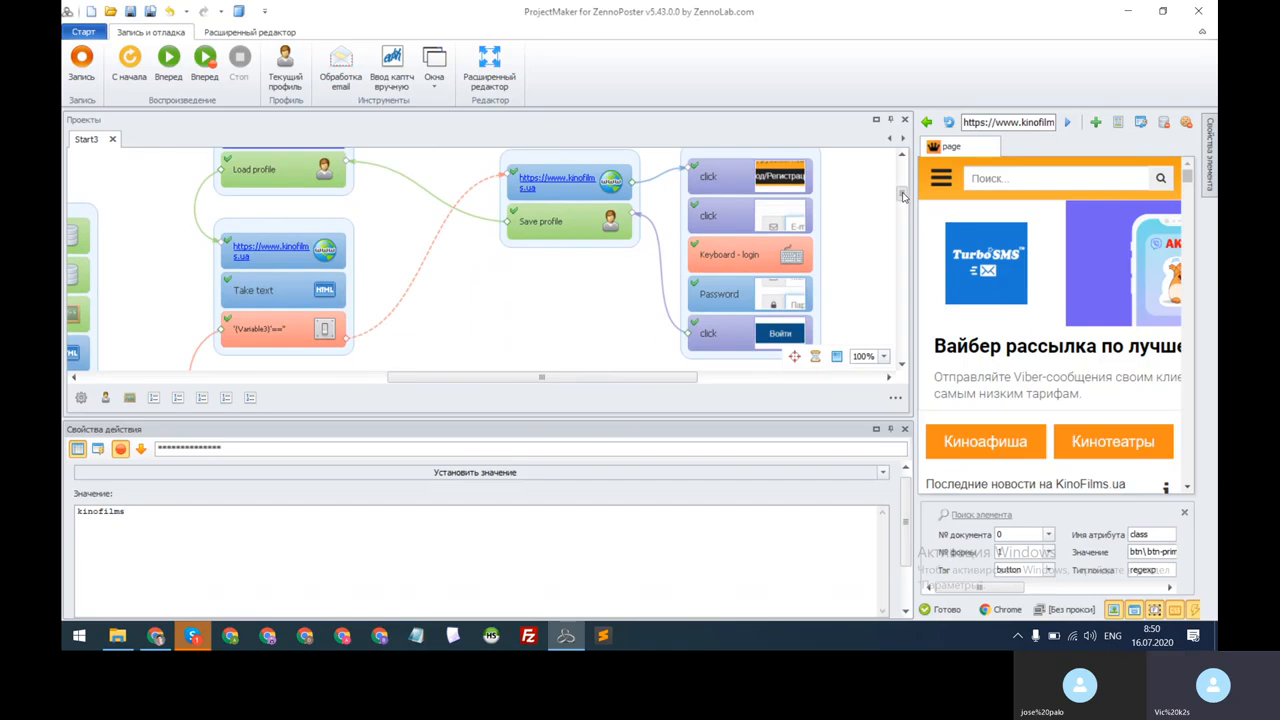
left_click(722, 255)
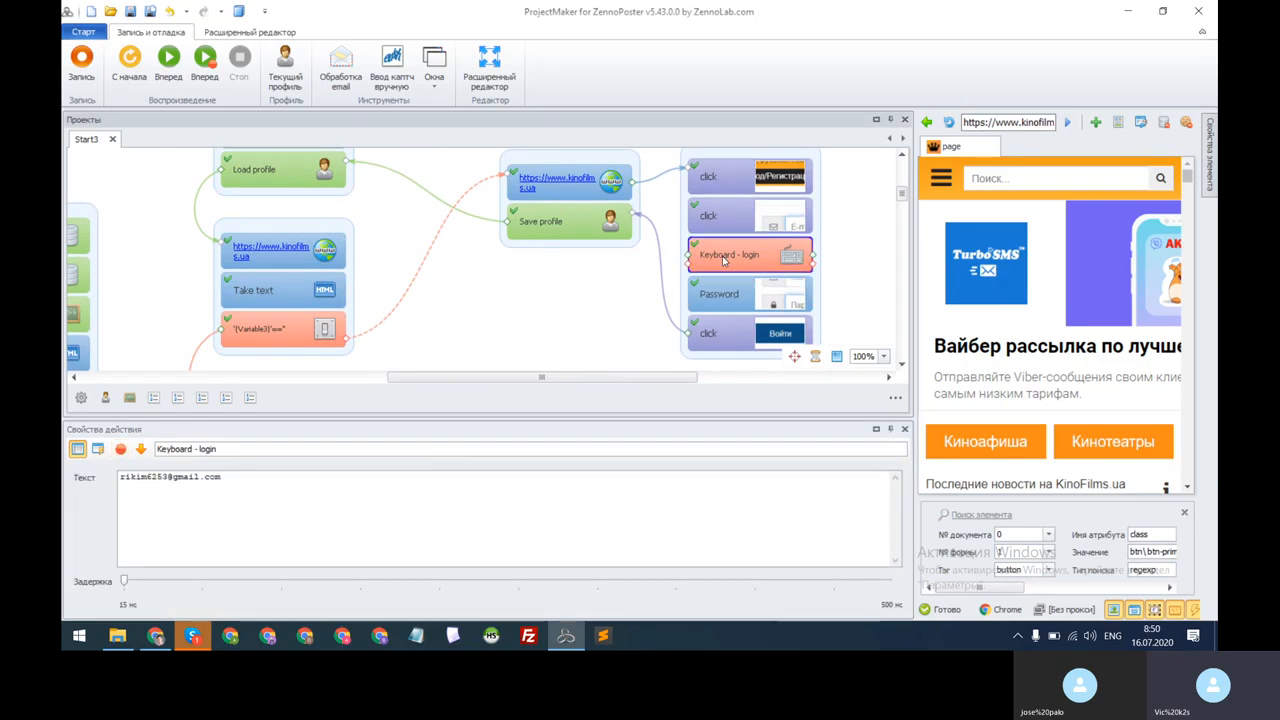
left_click(716, 300)
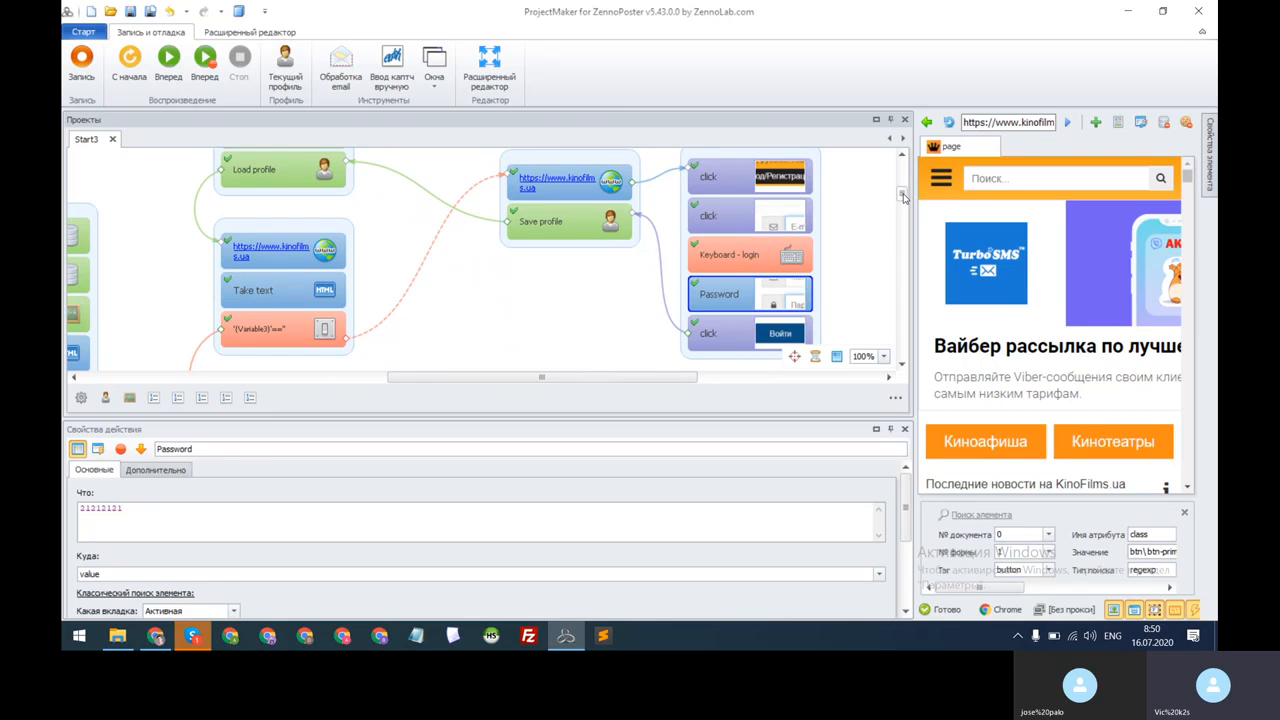
Examine the Take text action's regex and the address opened by the kinofilms.ua action above it.
left_click(280, 298)
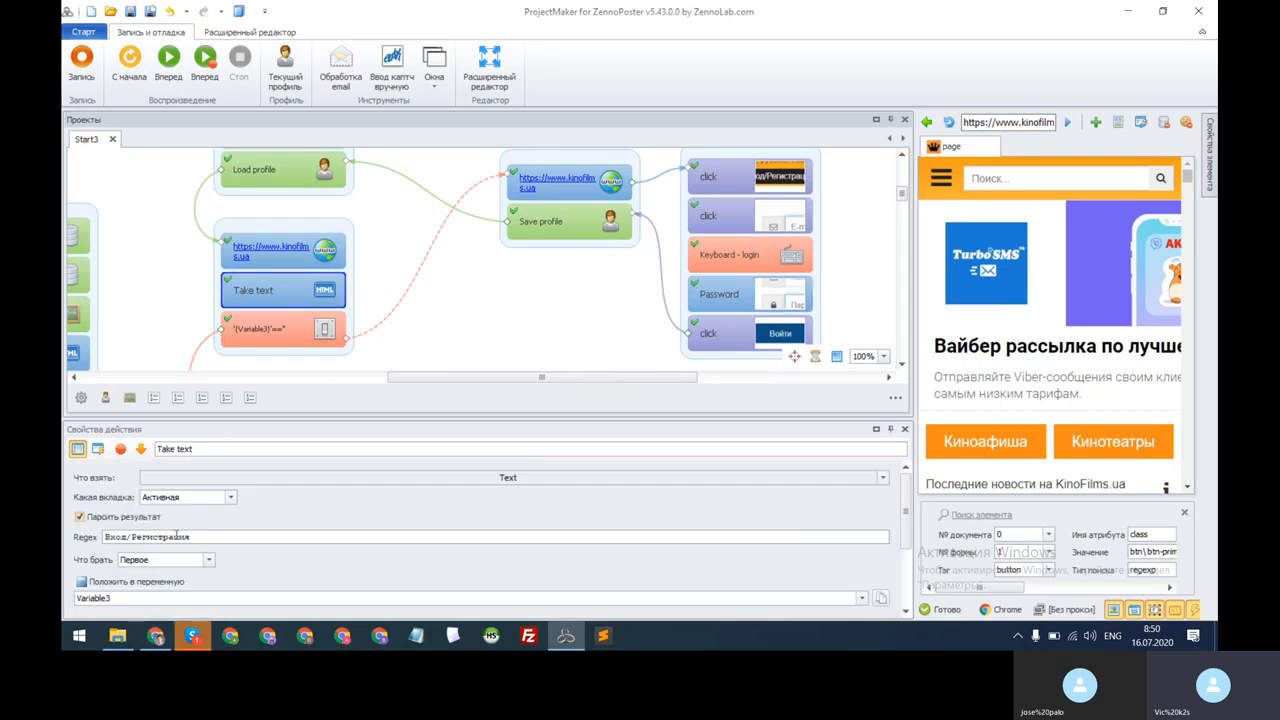
left_click_drag(199, 539, 102, 544)
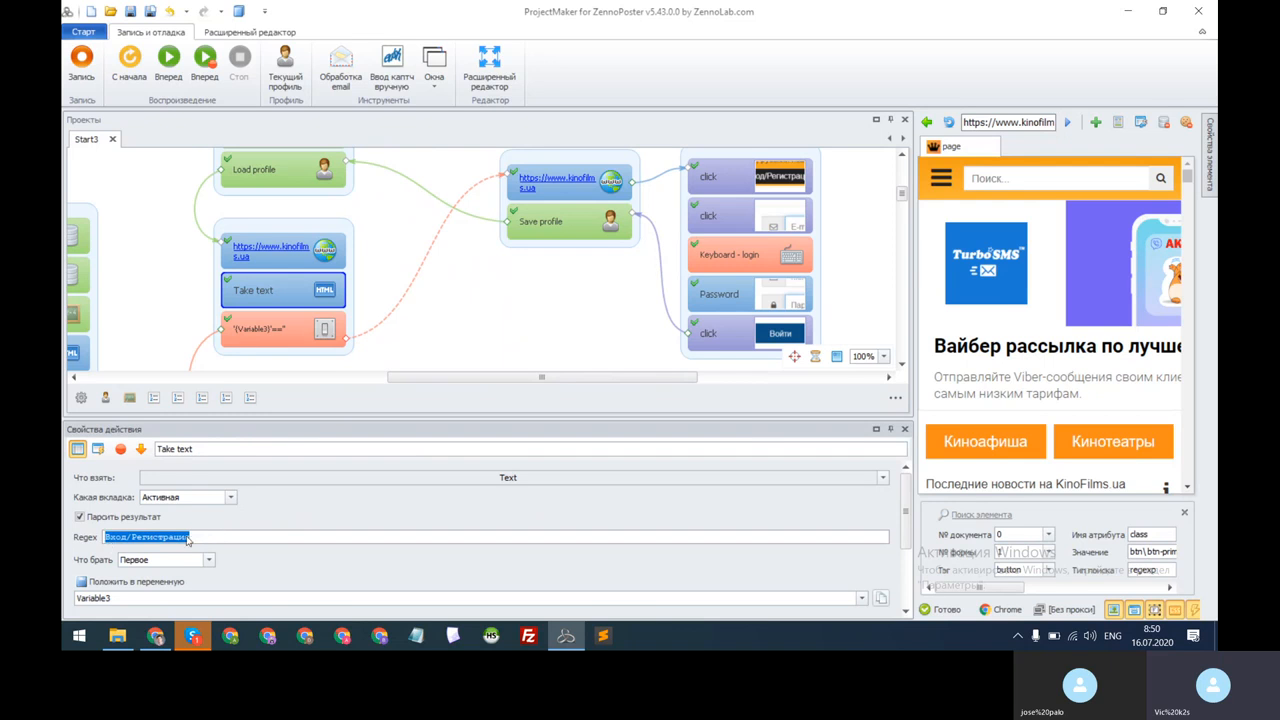
left_click(134, 538)
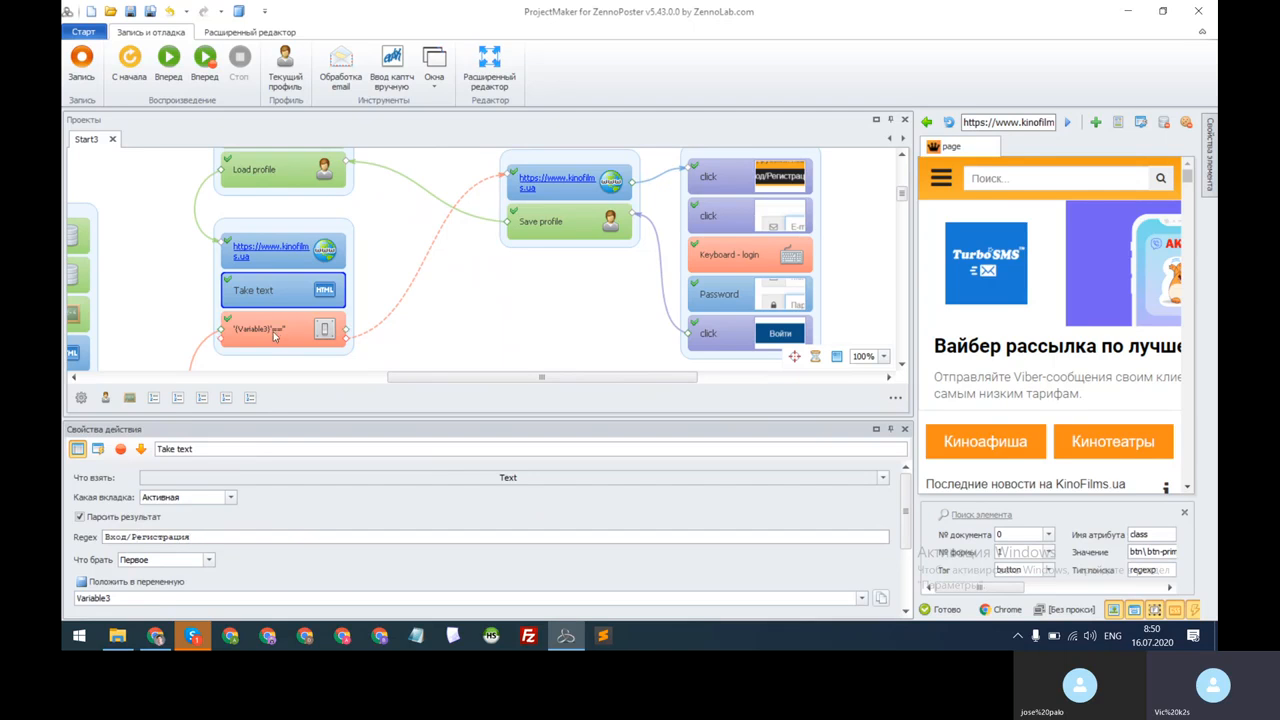
left_click(280, 258)
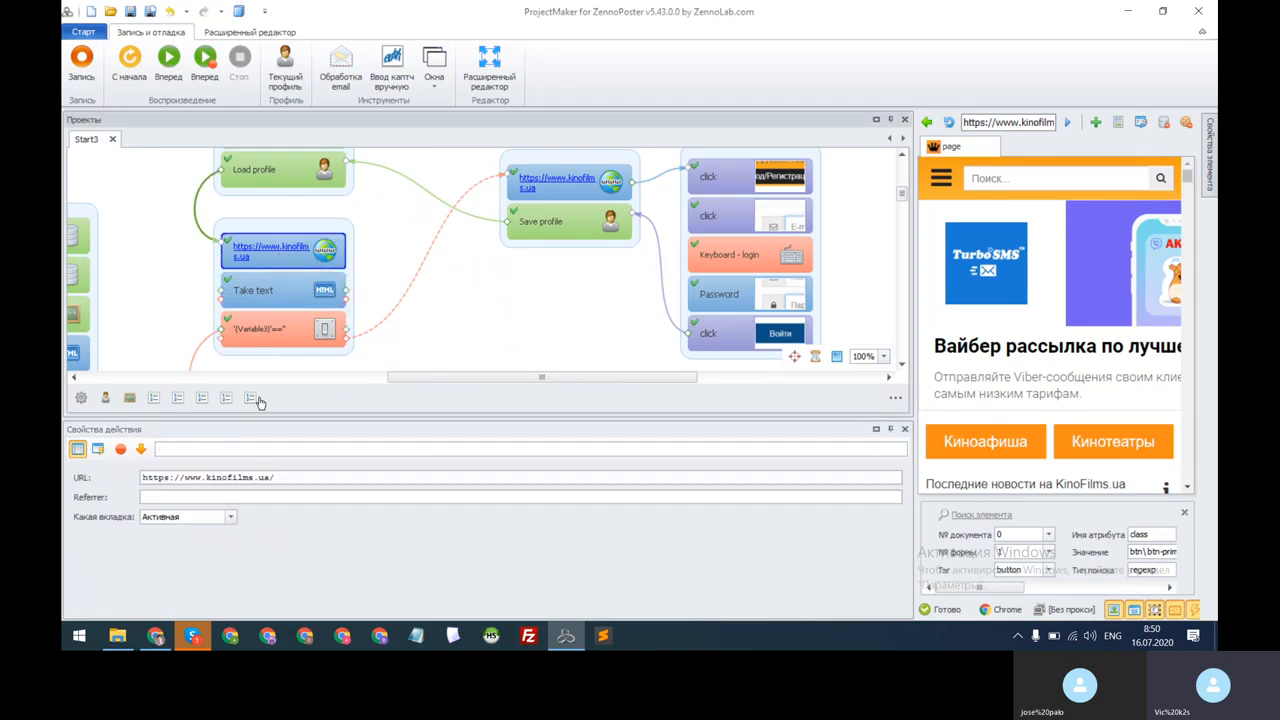
left_click_drag(277, 478, 138, 480)
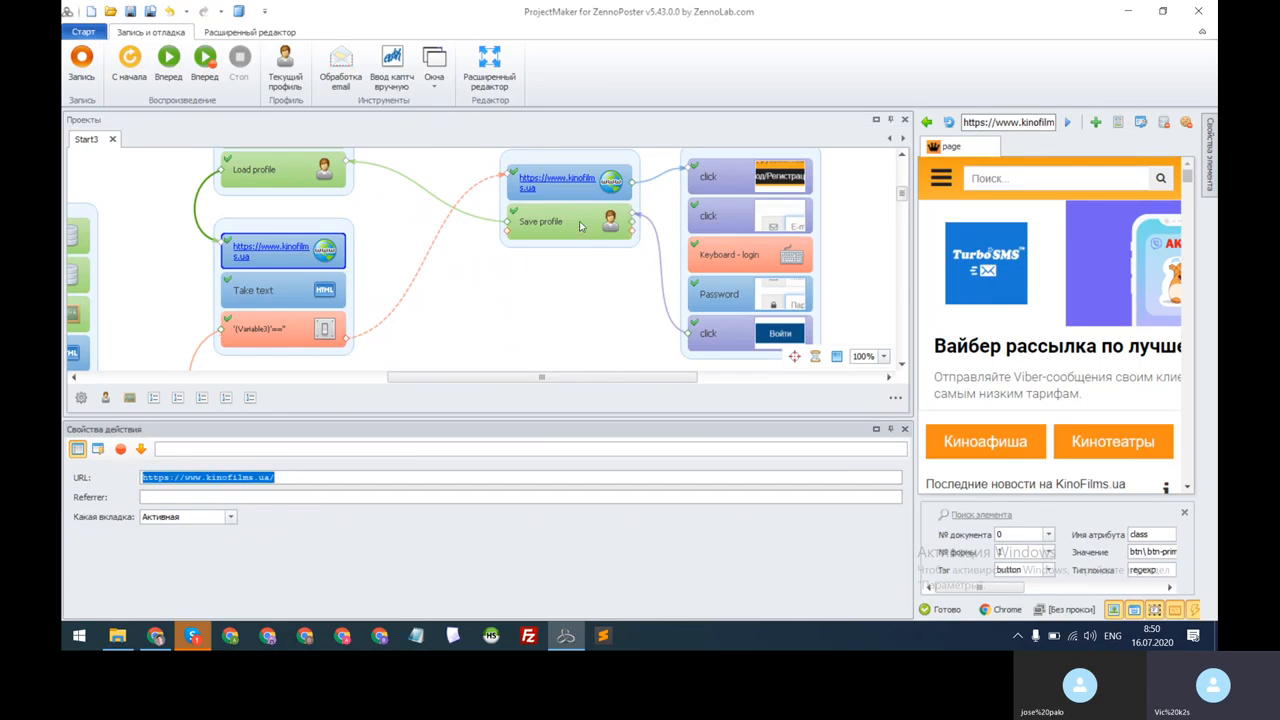
Check the Skype call chat, return to ProjectMaker and look over the page-counter, spreadsheet and profile action groups.
left_click_drag(904, 196, 897, 202)
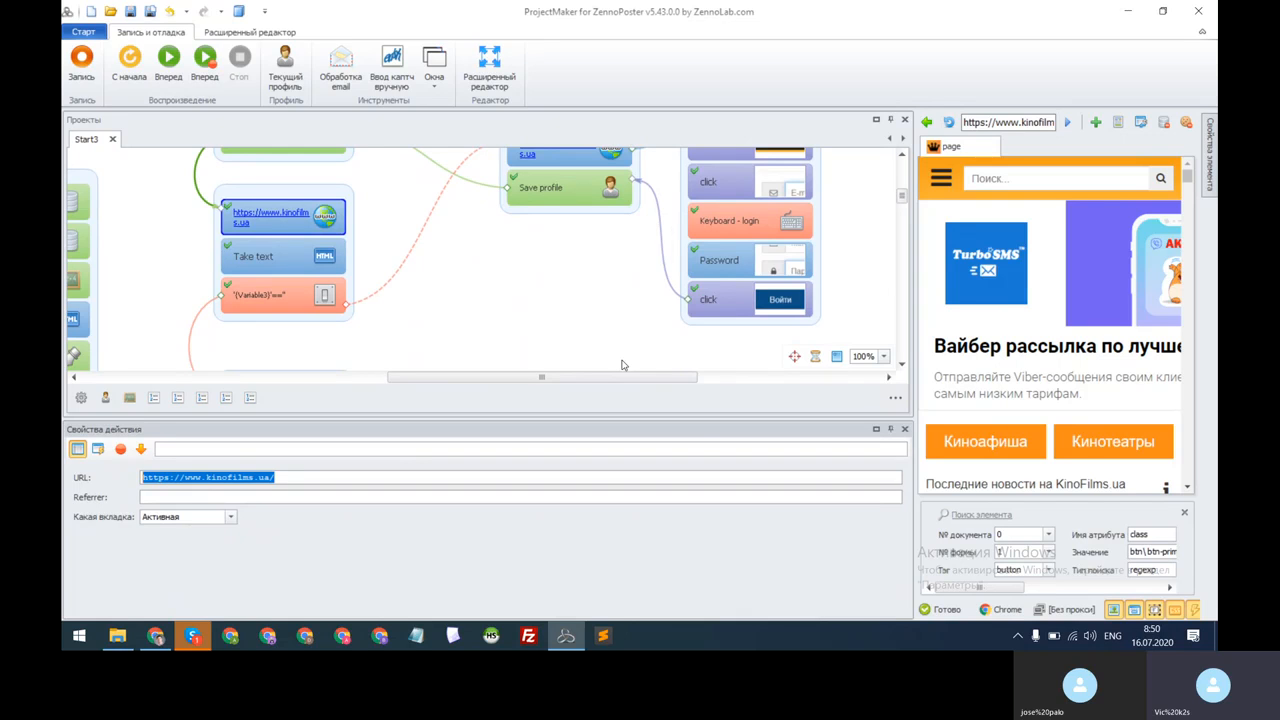
left_click(192, 635)
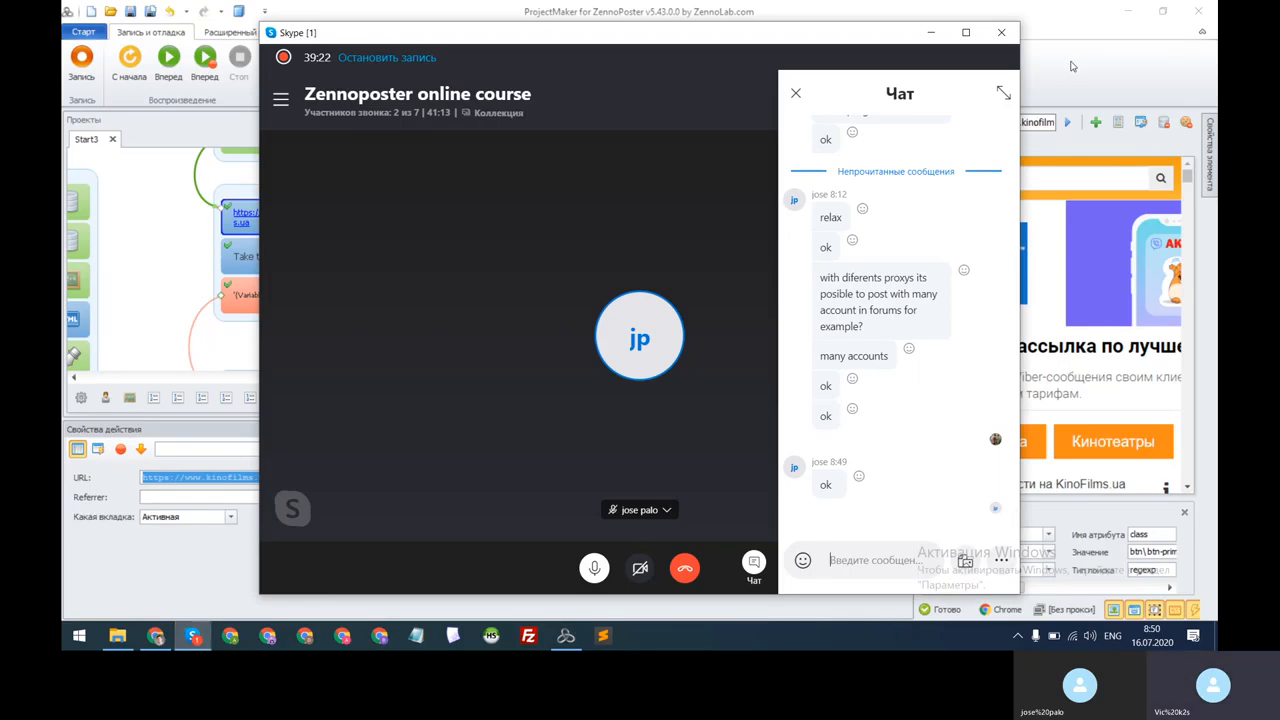
left_click(1070, 66)
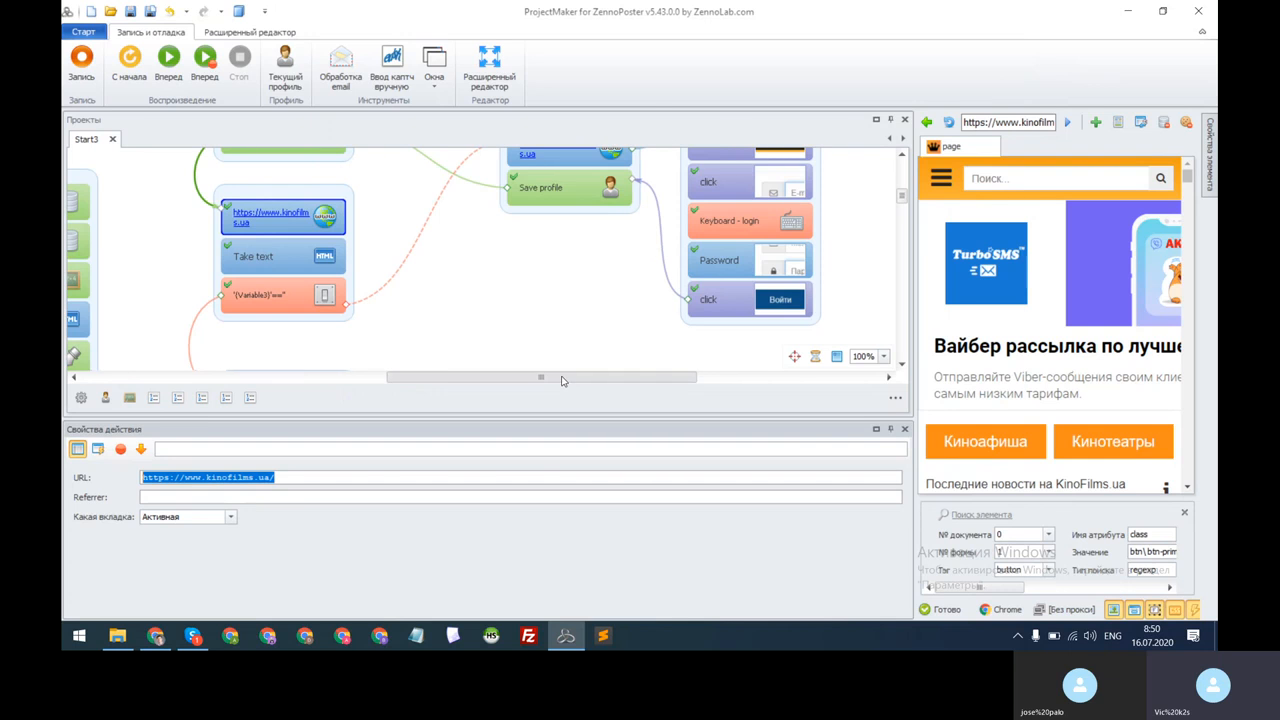
left_click_drag(562, 380, 399, 380)
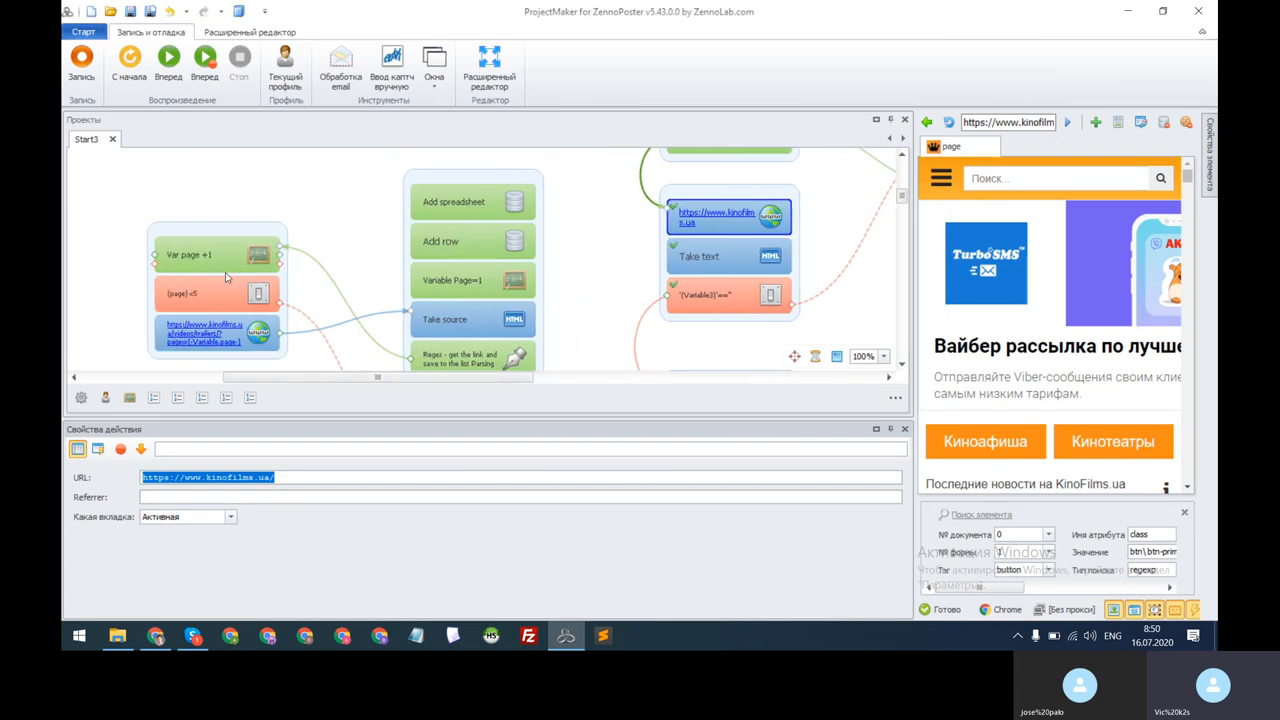
mouse_move(901, 202)
left_mouse_down()
mouse_move(905, 216)
mouse_move(910, 190)
left_mouse_up()
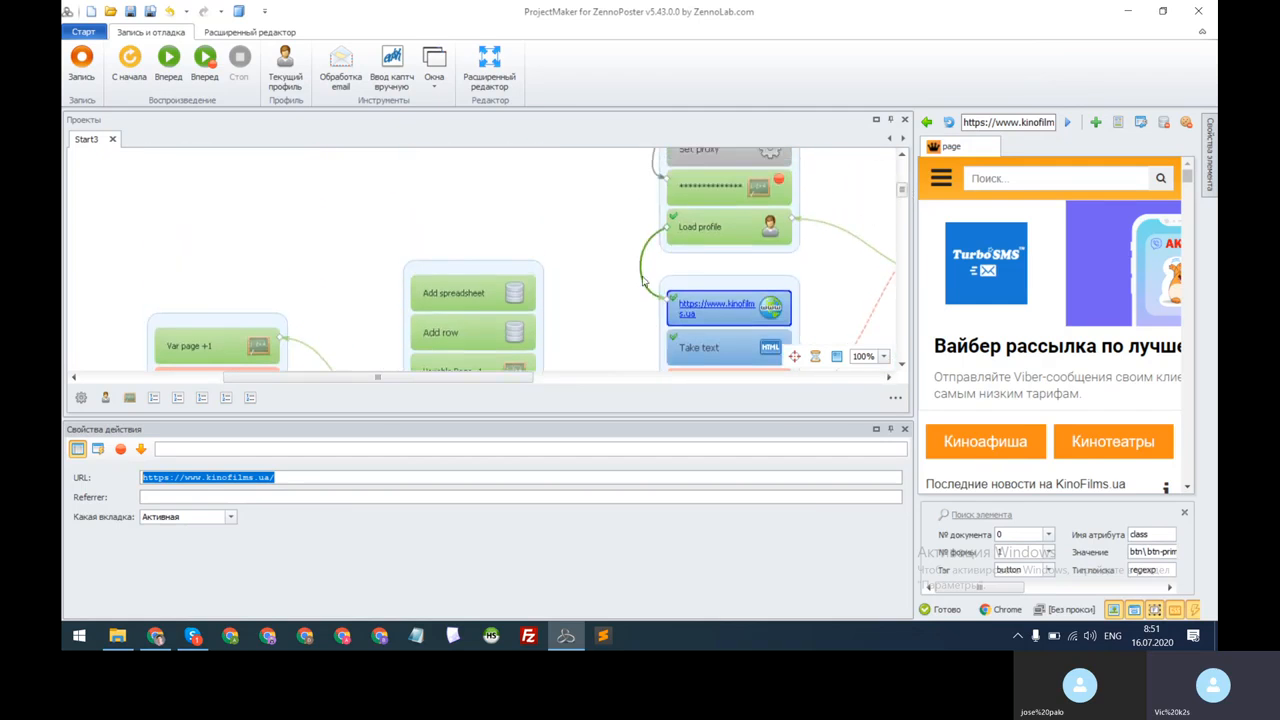
left_click_drag(407, 383, 490, 387)
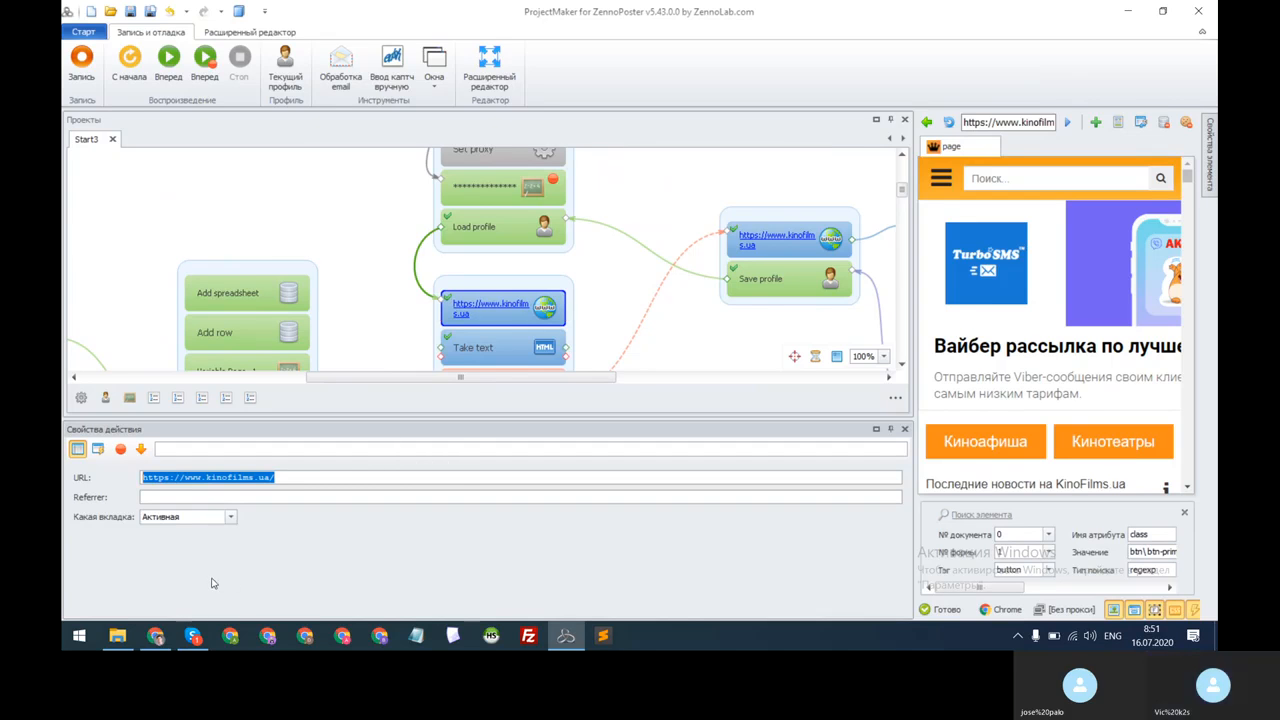
Switch to Google Chrome and search Google for "html tutorial" in a new tab.
mouse_move(157, 638)
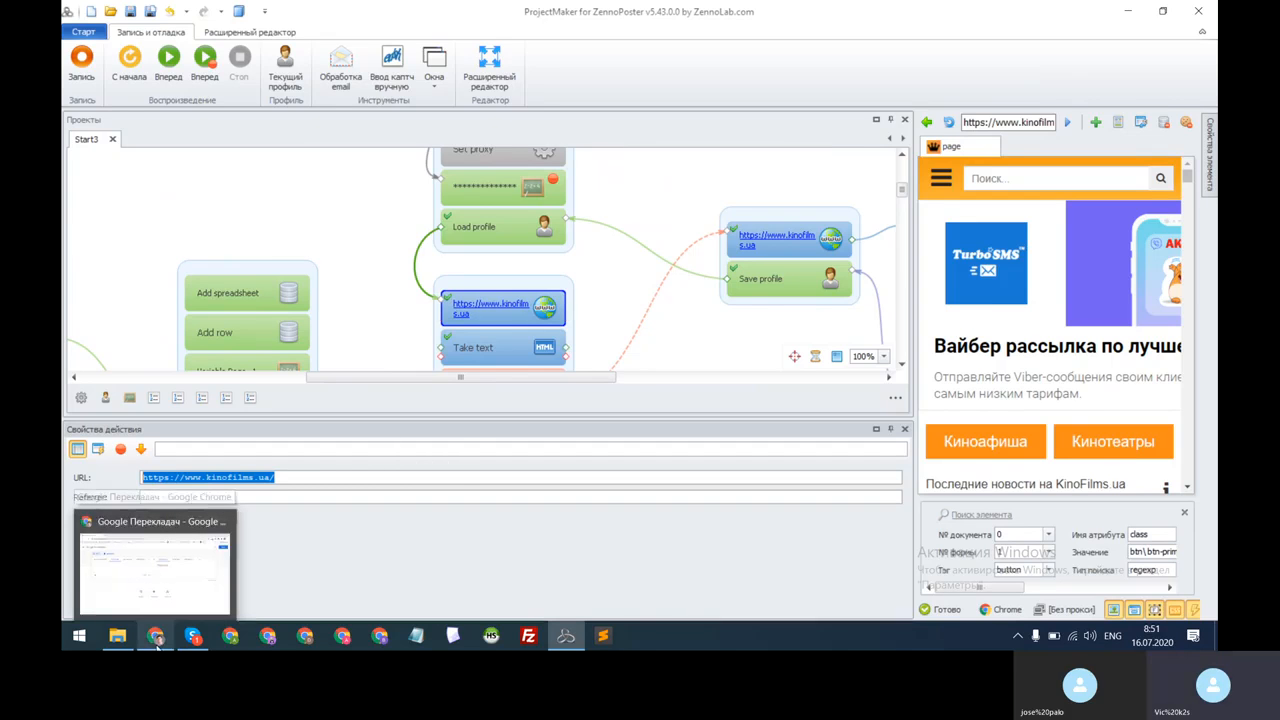
left_click(155, 560)
left_click(263, 12)
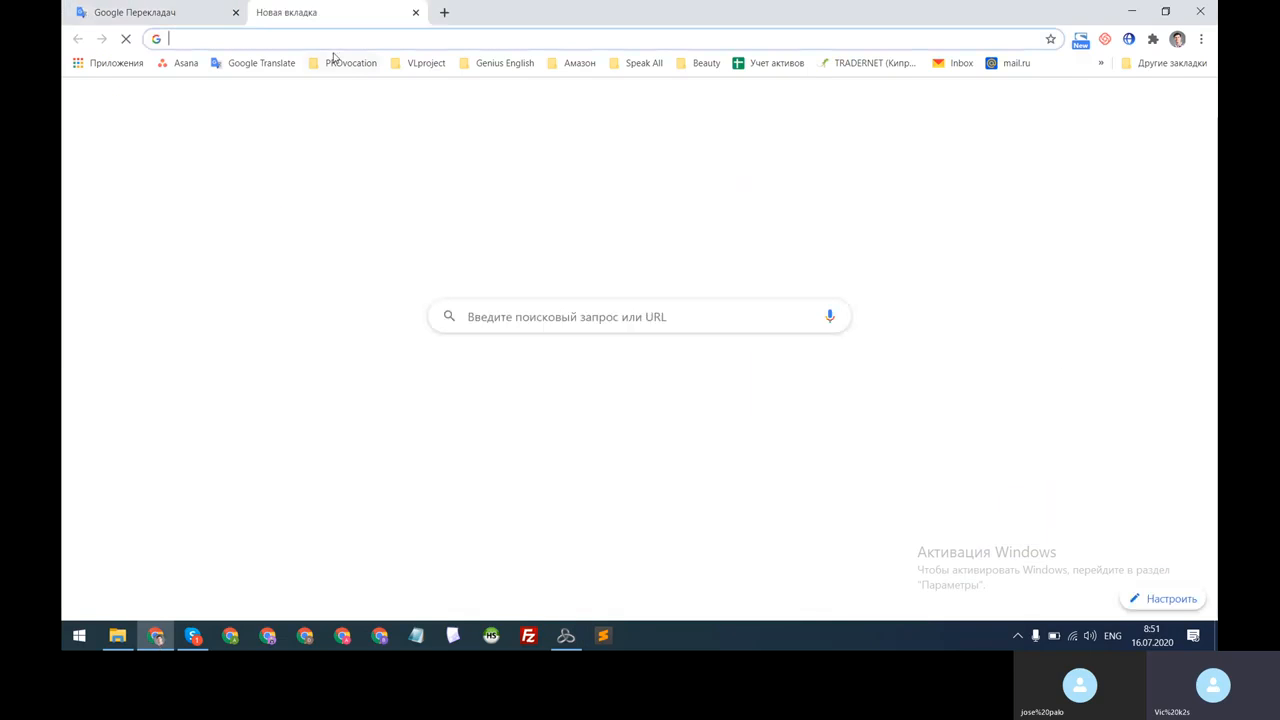
type("html")
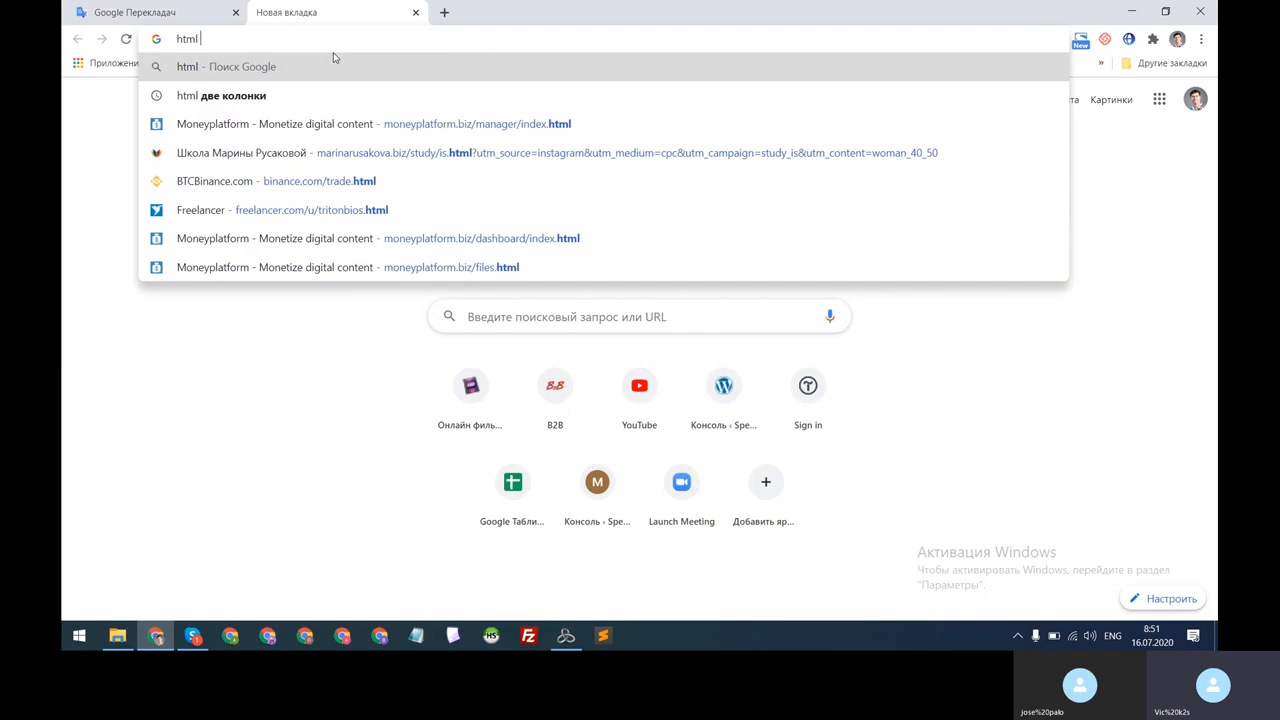
type(" tu")
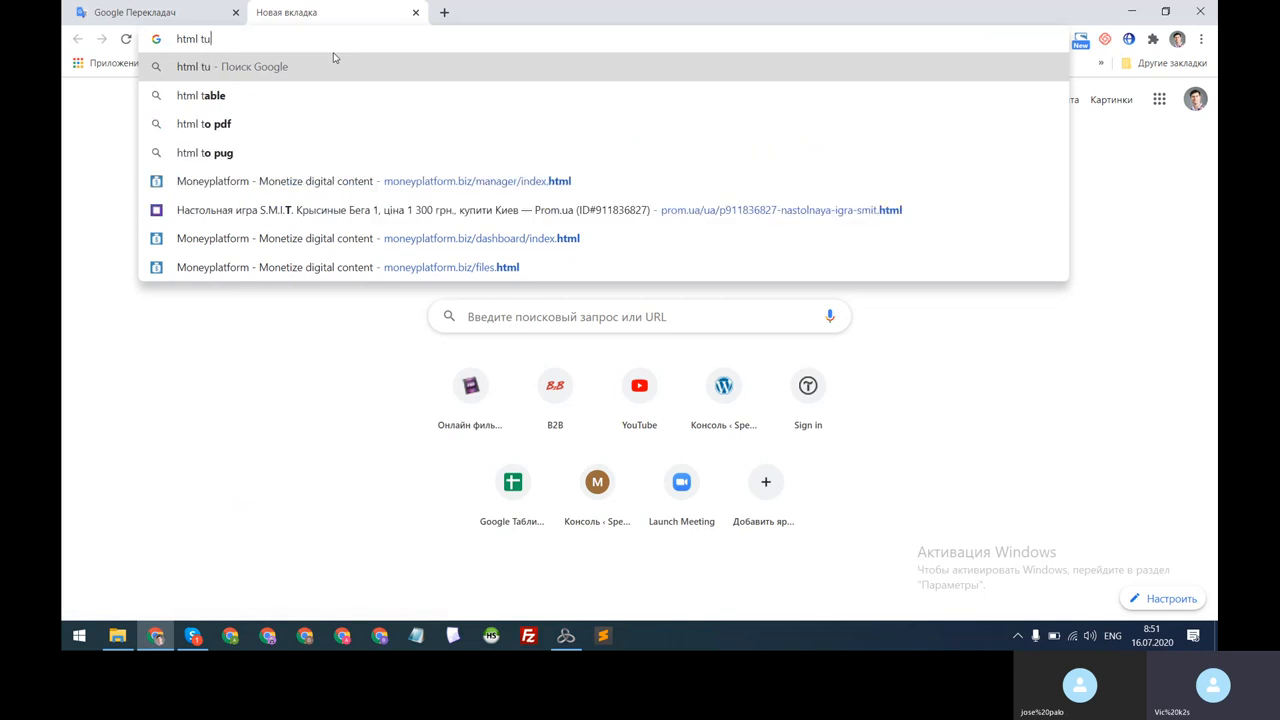
type("torial")
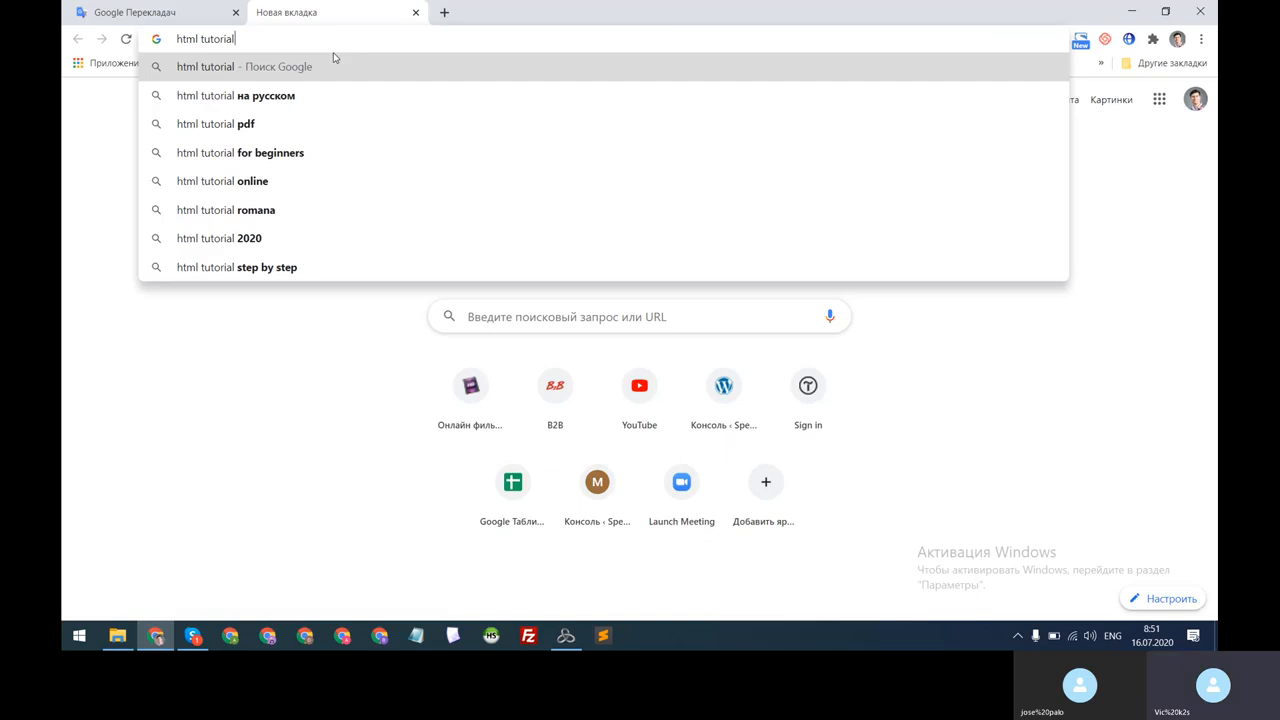
key("Return")
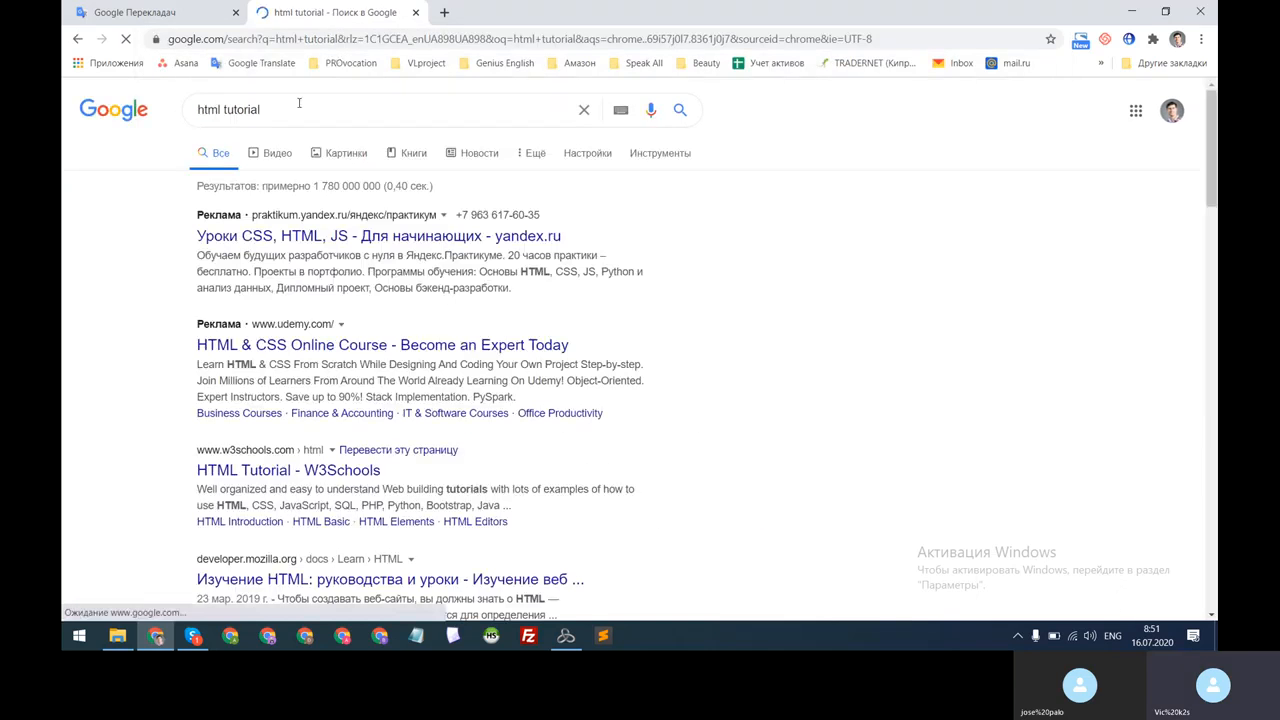
Refine the search to "html tutorial english" and open the W3Schools HTML Tutorial result.
left_click(304, 101)
type("english")
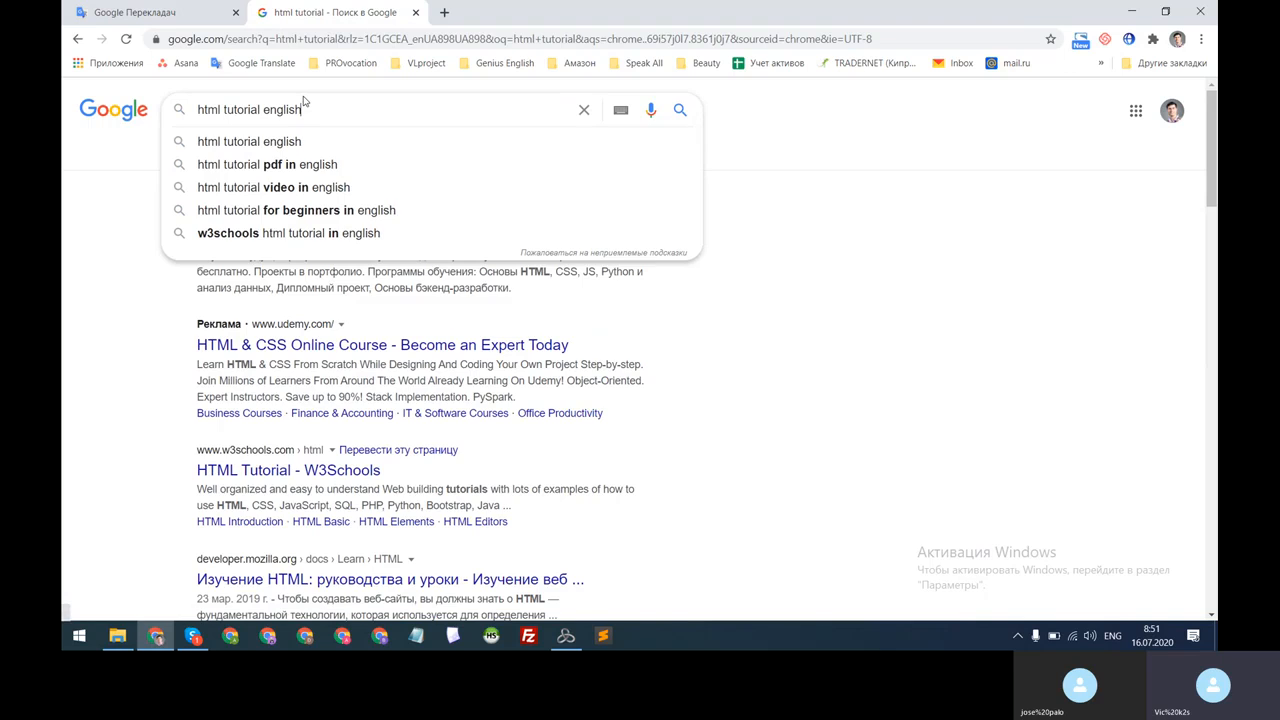
key("Return")
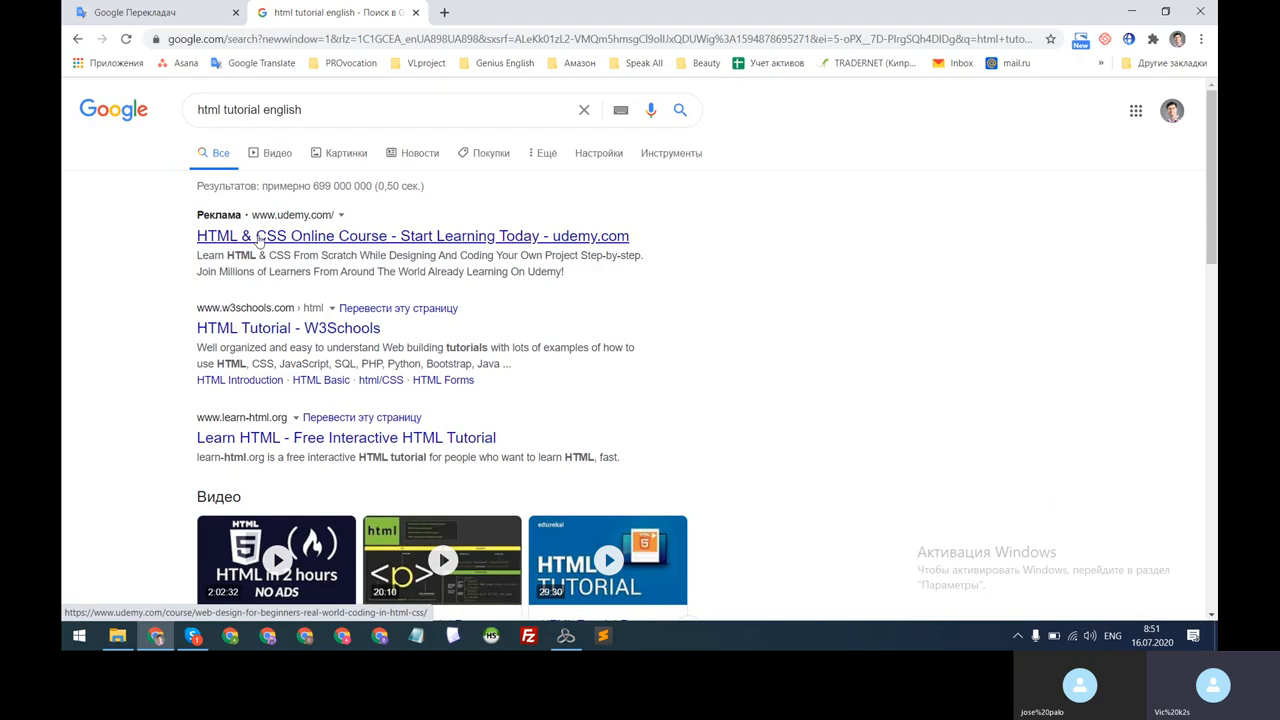
scroll(338, 335, "down", 2)
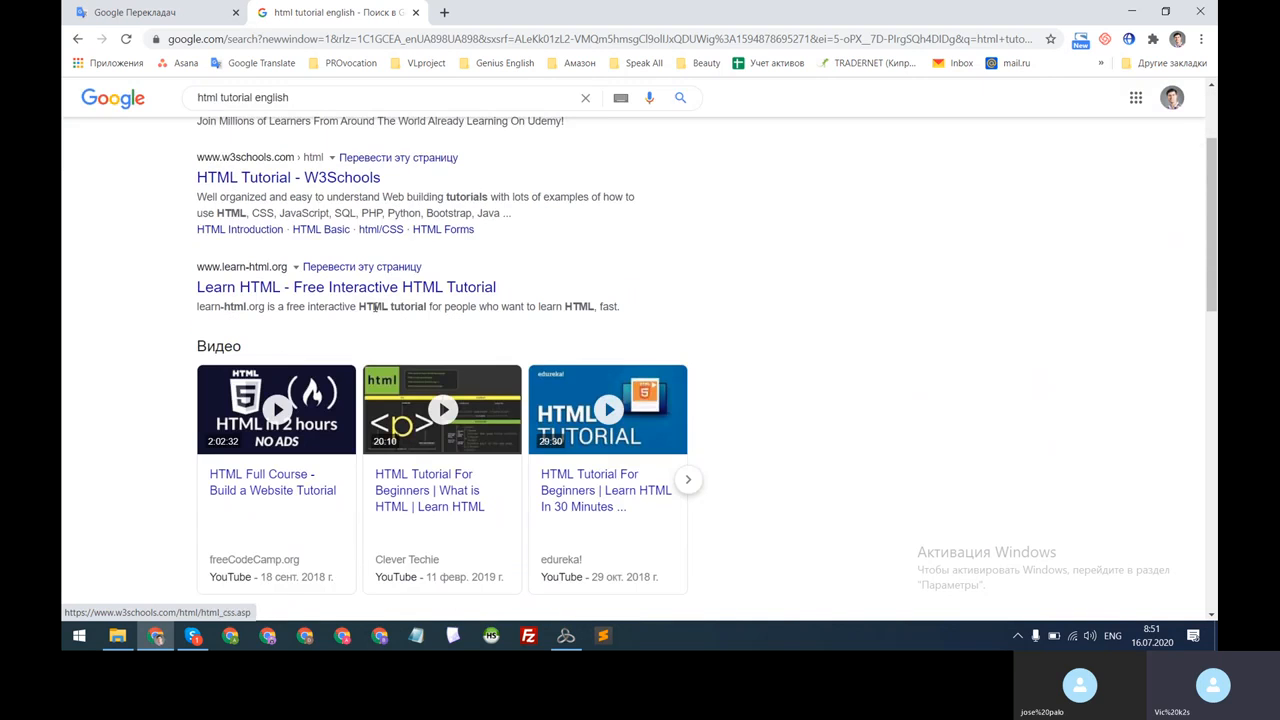
left_click(268, 184)
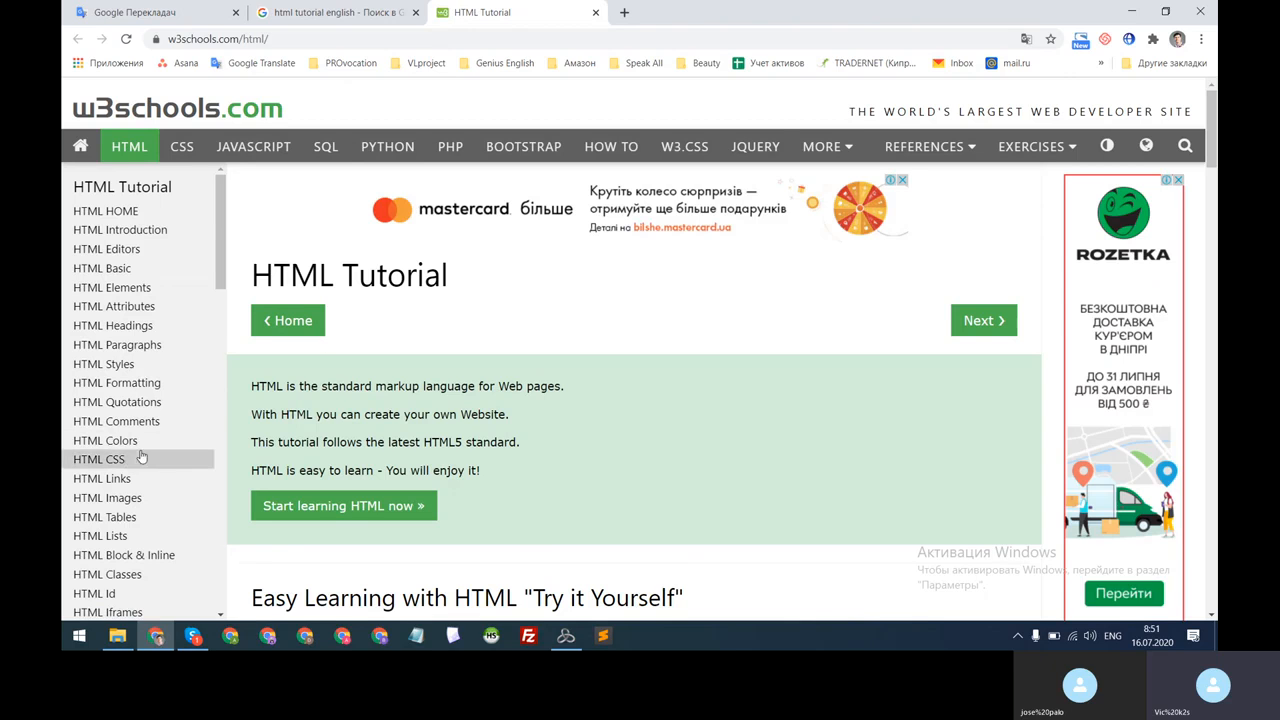
Look through the tutorial's topic list, open the HTML Links chapter and highlight the <a> tag in its syntax section.
left_click_drag(219, 211, 207, 388)
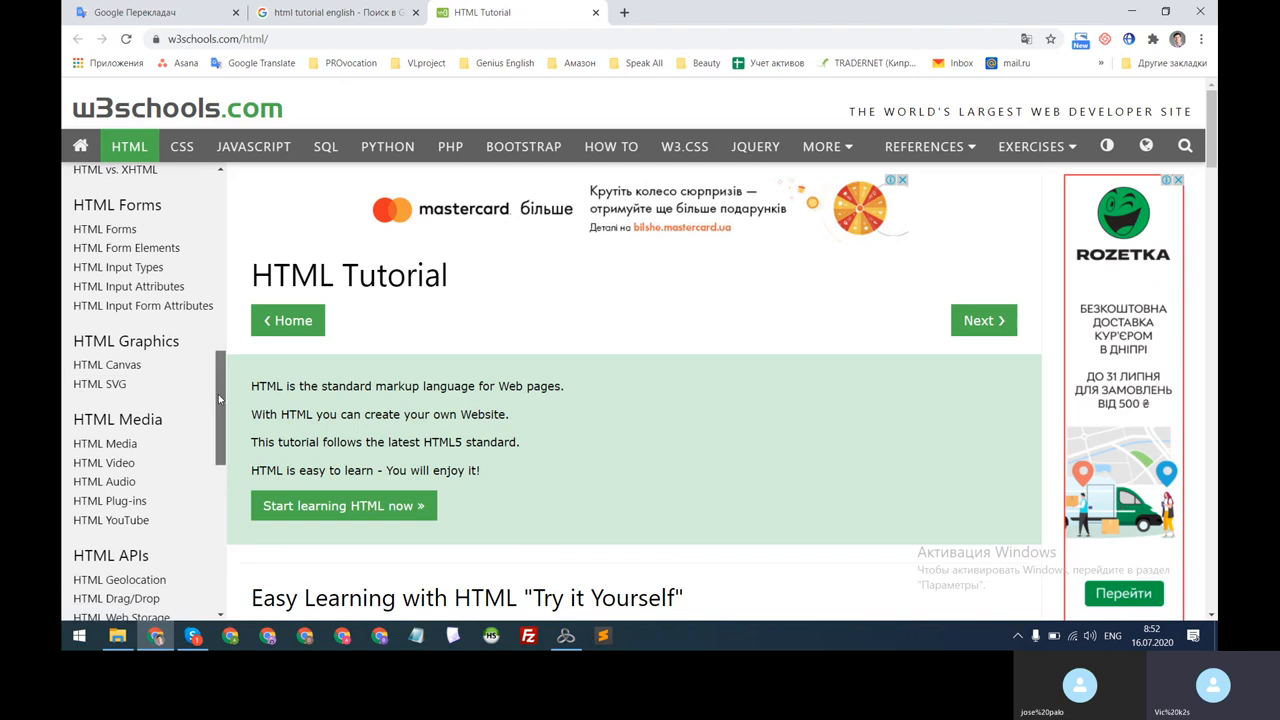
left_click_drag(218, 394, 238, 221)
left_click(128, 427)
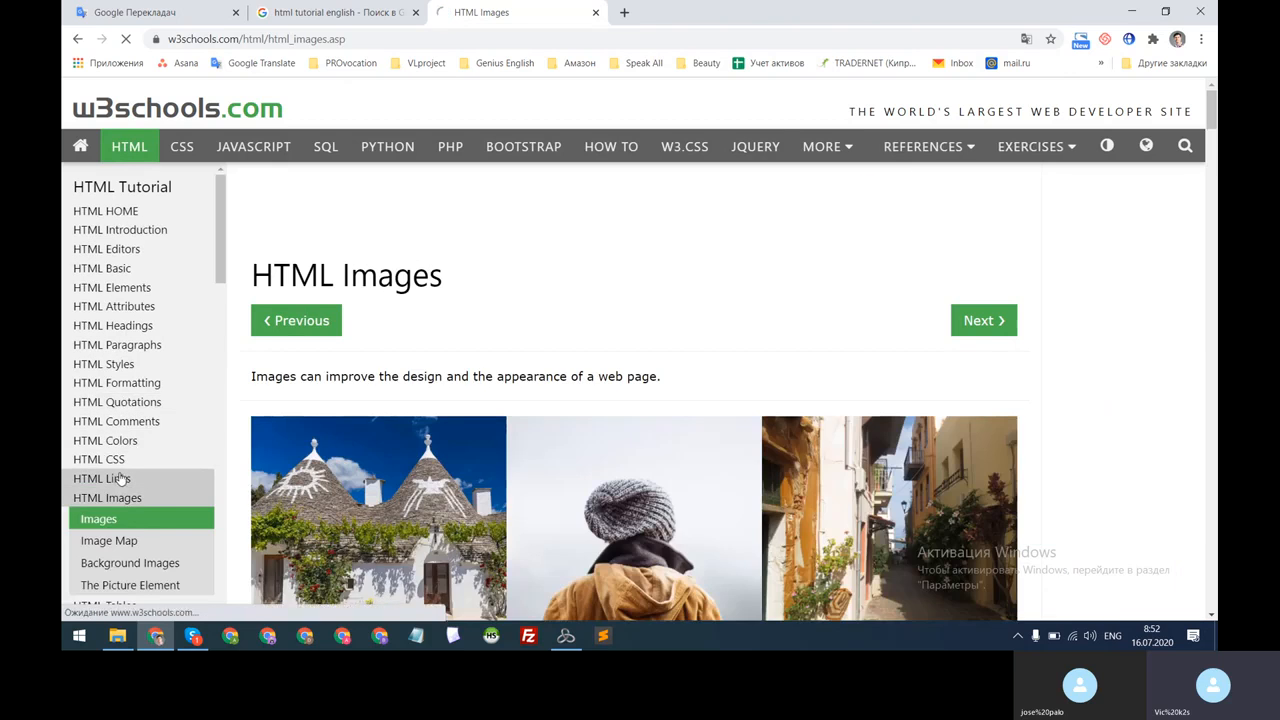
left_click(120, 479)
scroll(455, 385, "down", 4)
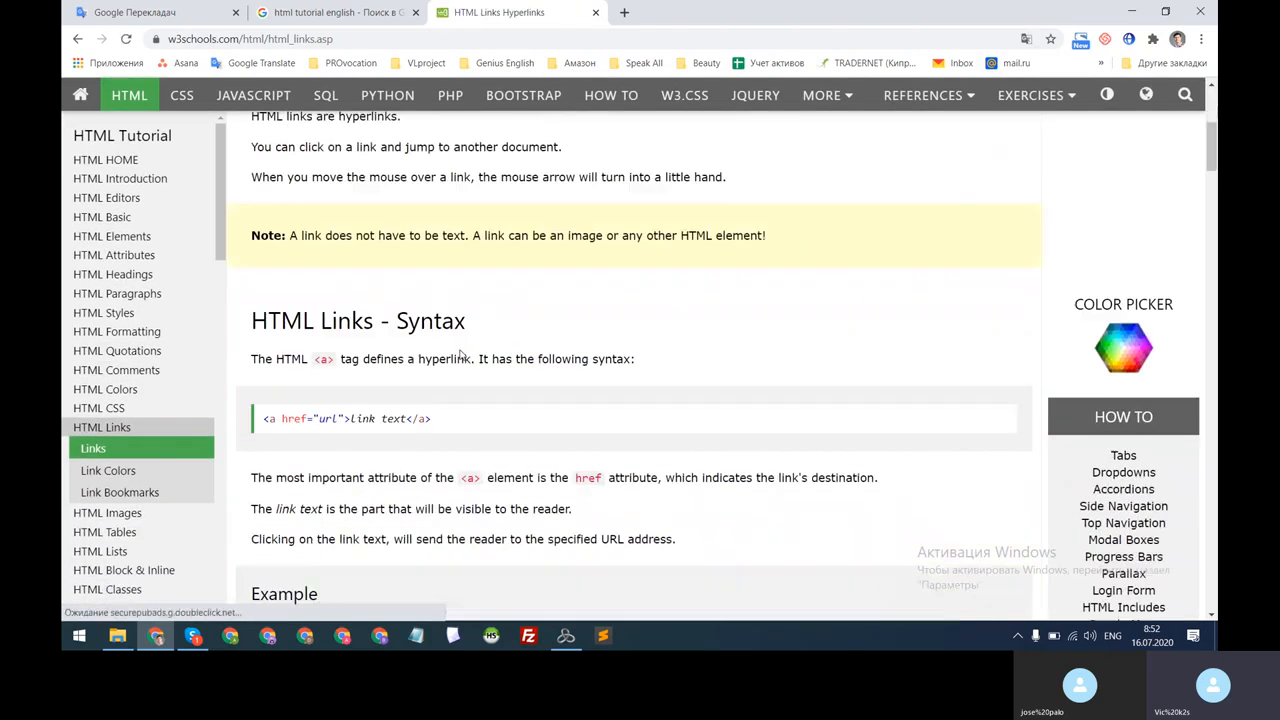
scroll(460, 353, "down", 1)
left_click_drag(313, 341, 336, 341)
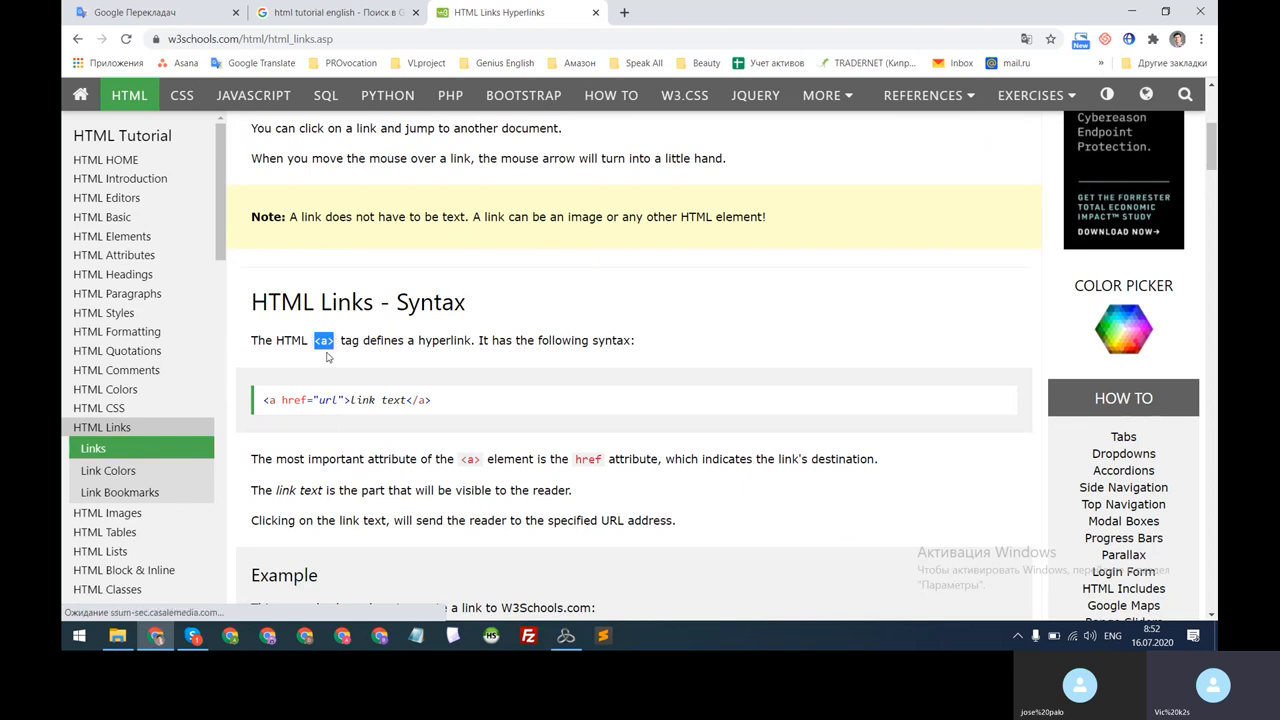
Open the HTML Images chapter and highlight the img tag name in the first code example.
left_click(122, 524)
scroll(475, 330, "down", 4)
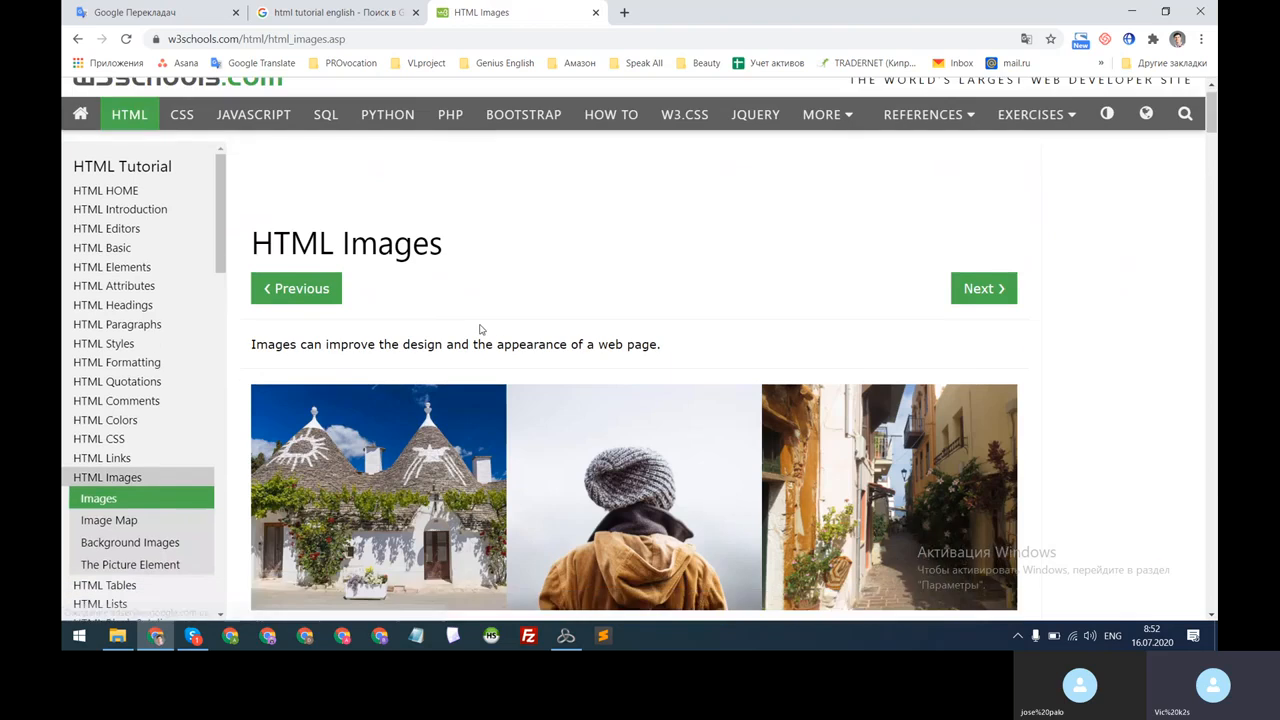
scroll(465, 328, "down", 1)
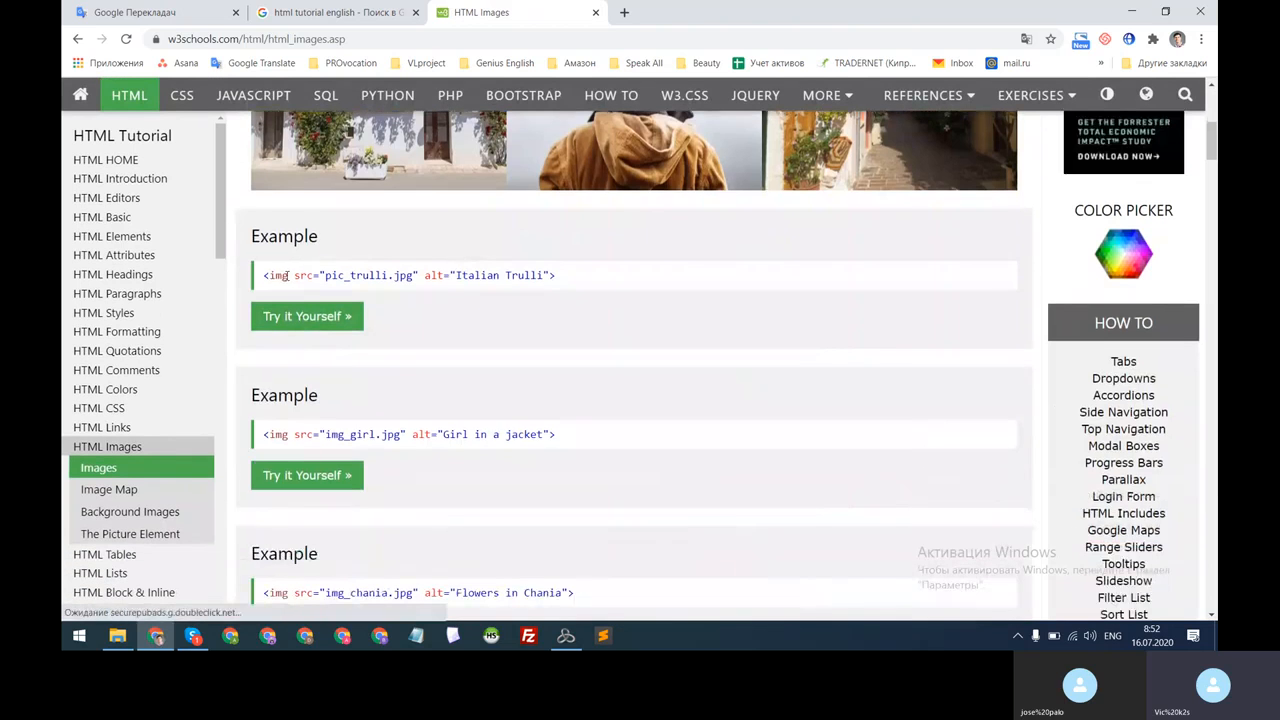
double_click(279, 276)
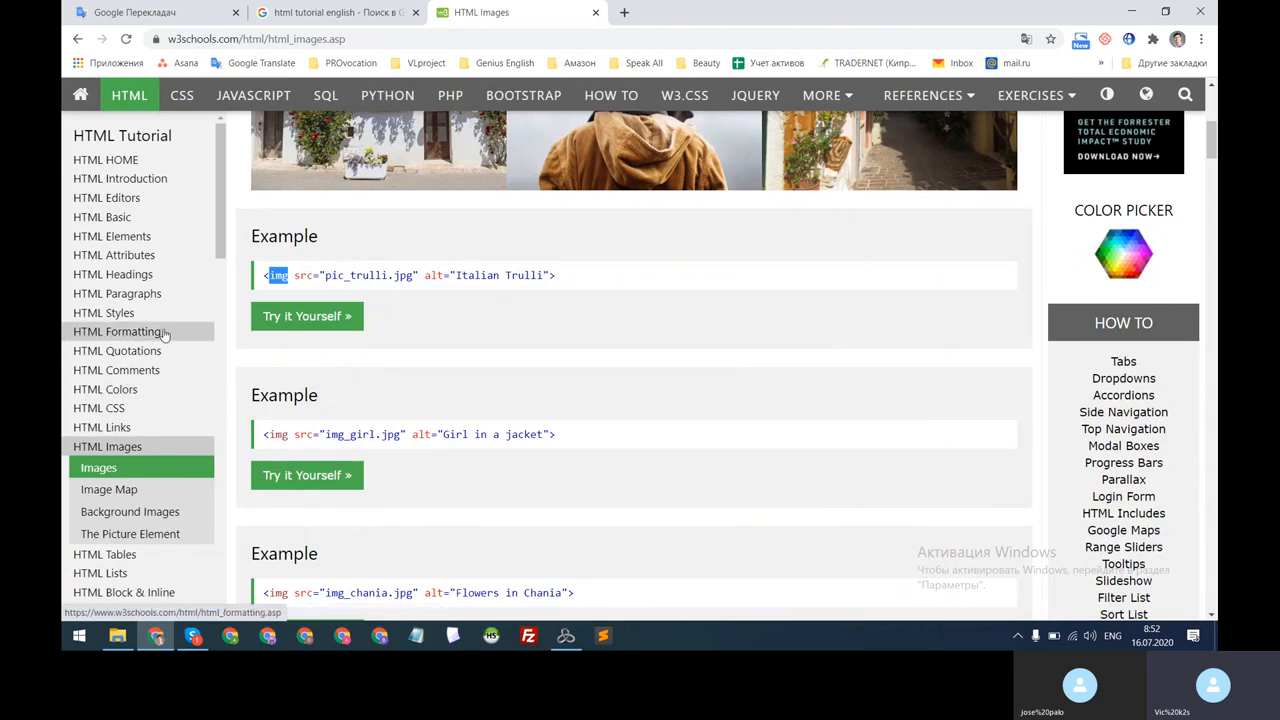
Open the HTML Headings chapter and view its explanation and code example of the h1 to h6 tags.
left_click(143, 278)
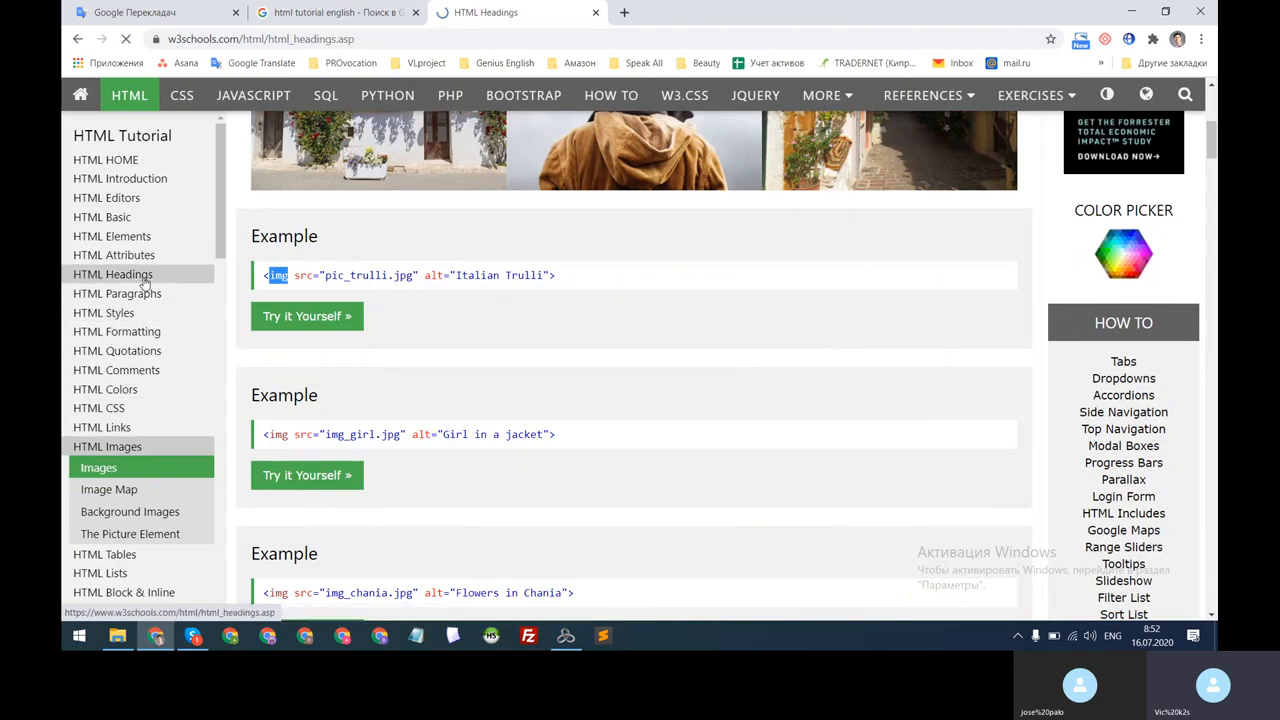
scroll(354, 374, "down", 3)
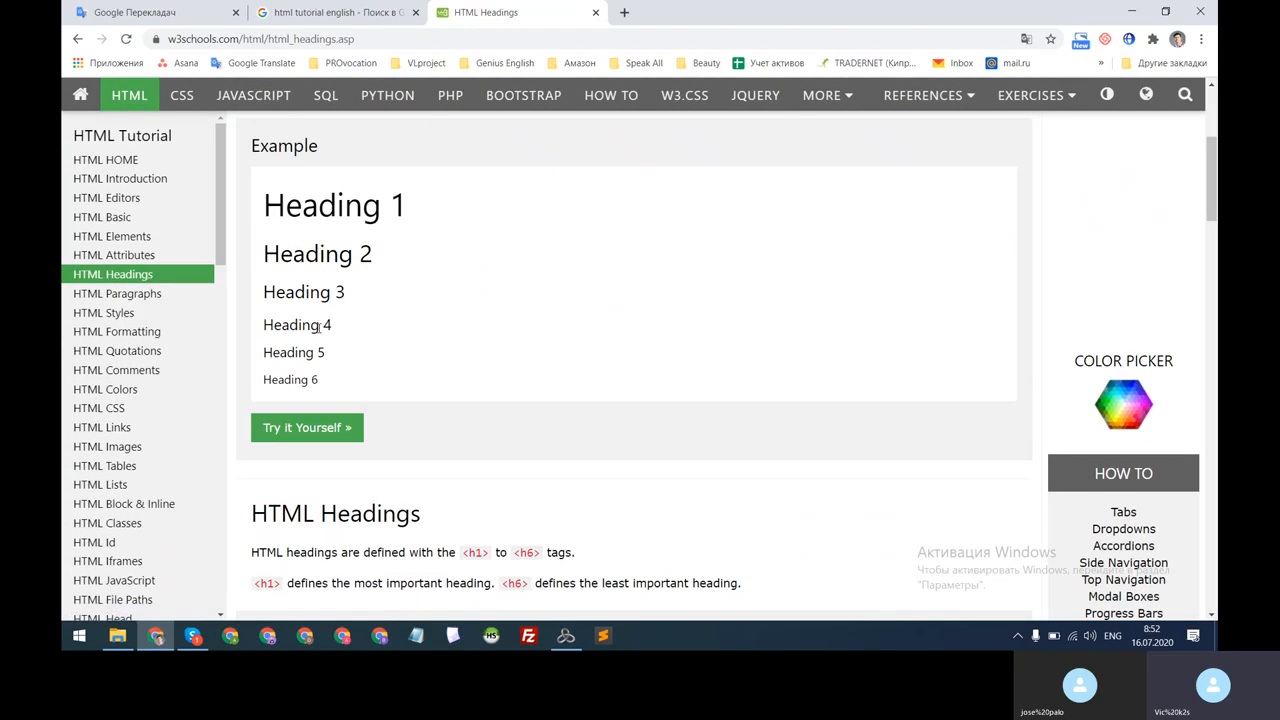
scroll(300, 370, "down", 2)
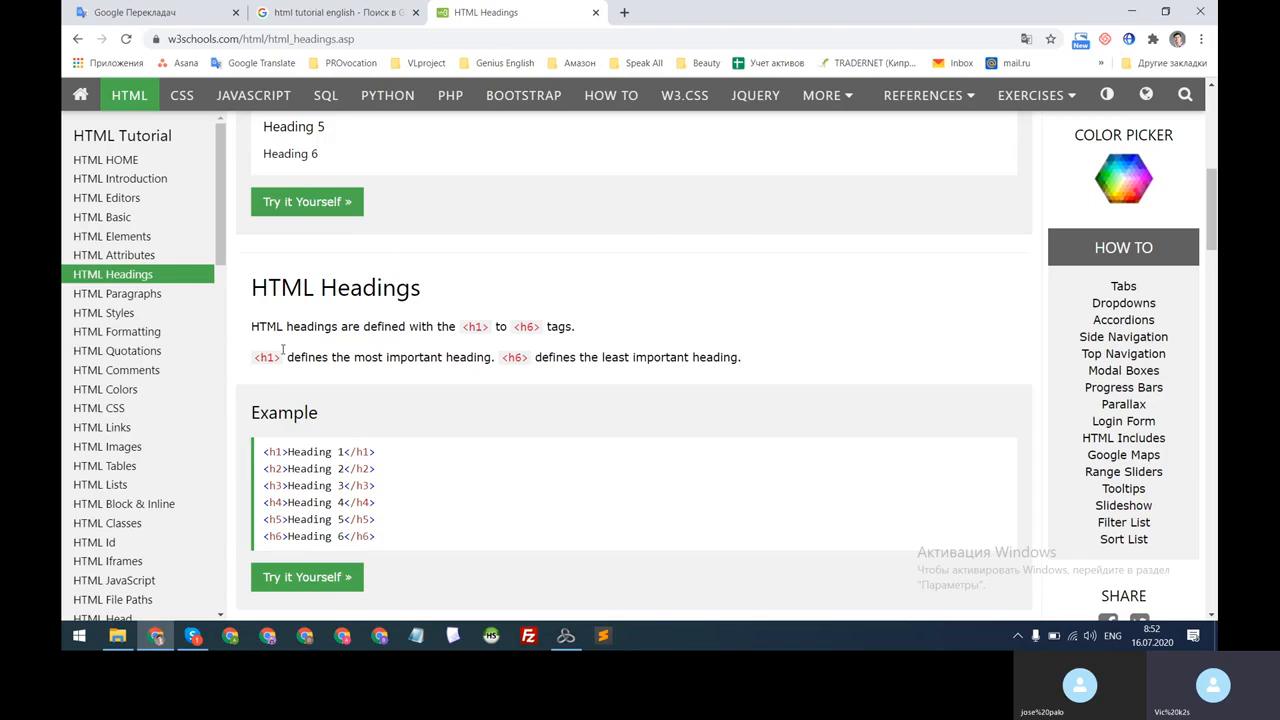
Open the source code of the HTML Headings page and look through it to the start of the body section.
right_click(430, 200)
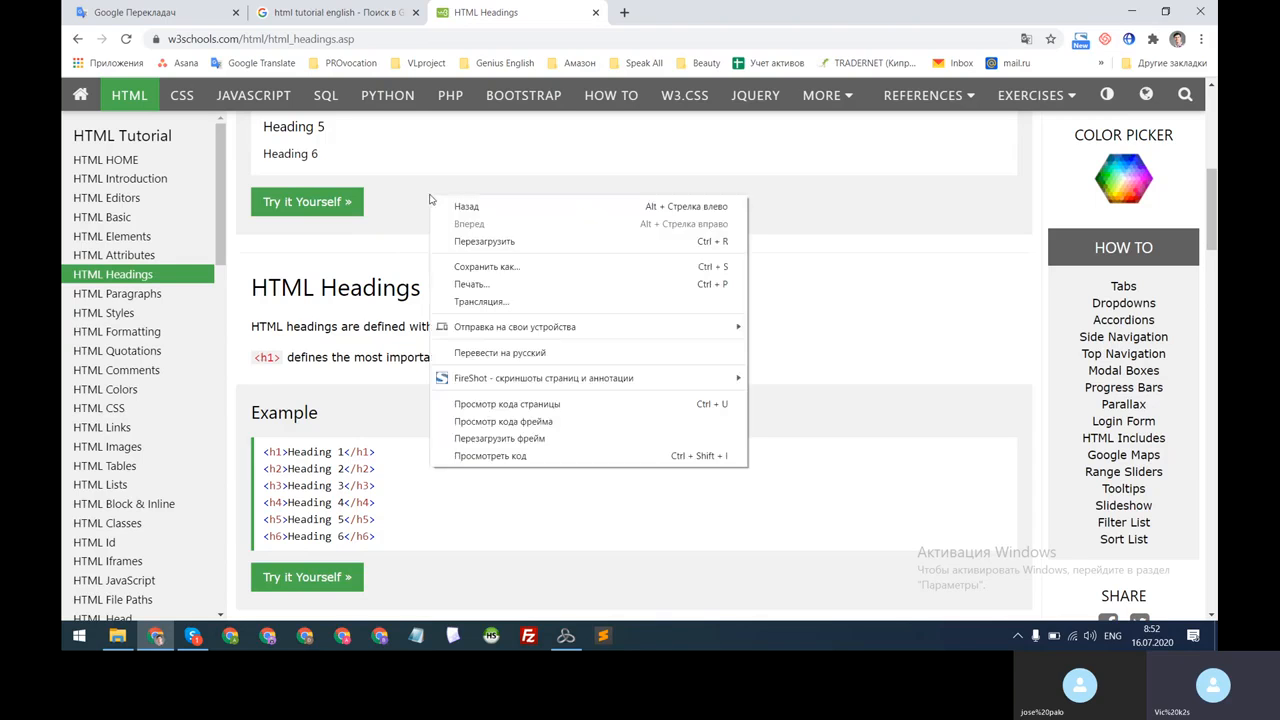
left_click(520, 405)
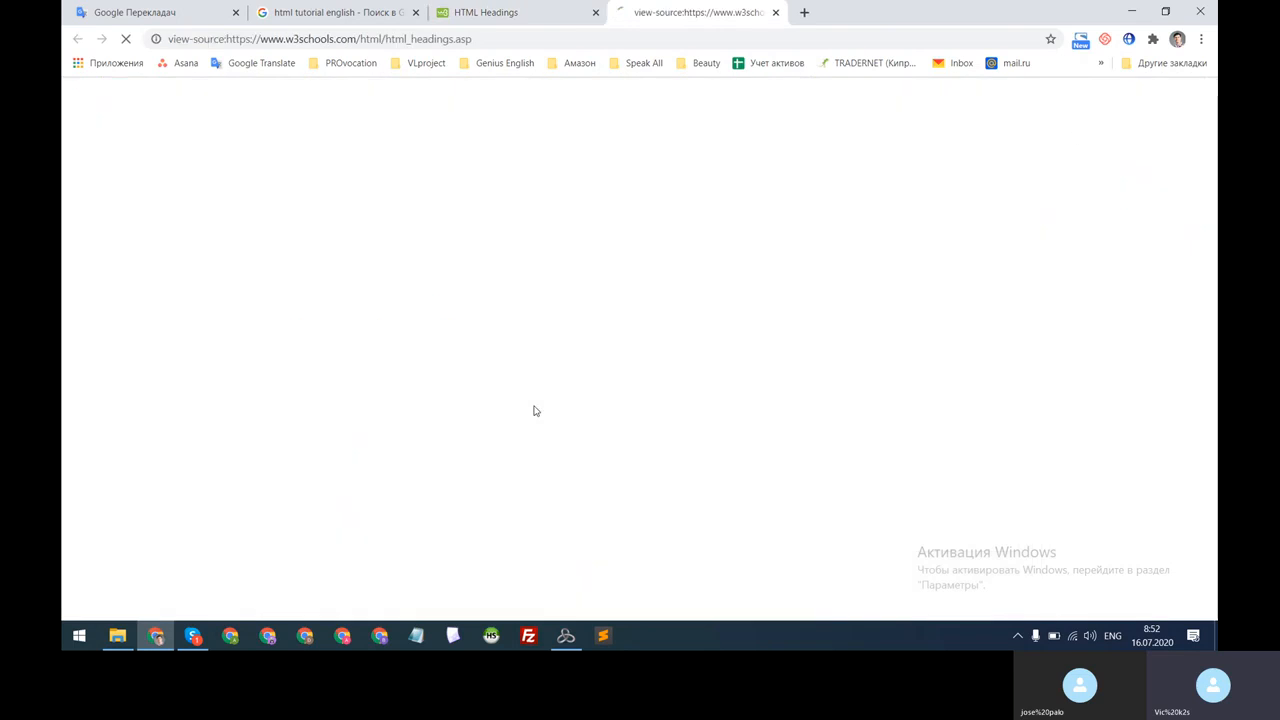
scroll(370, 254, "down", 3)
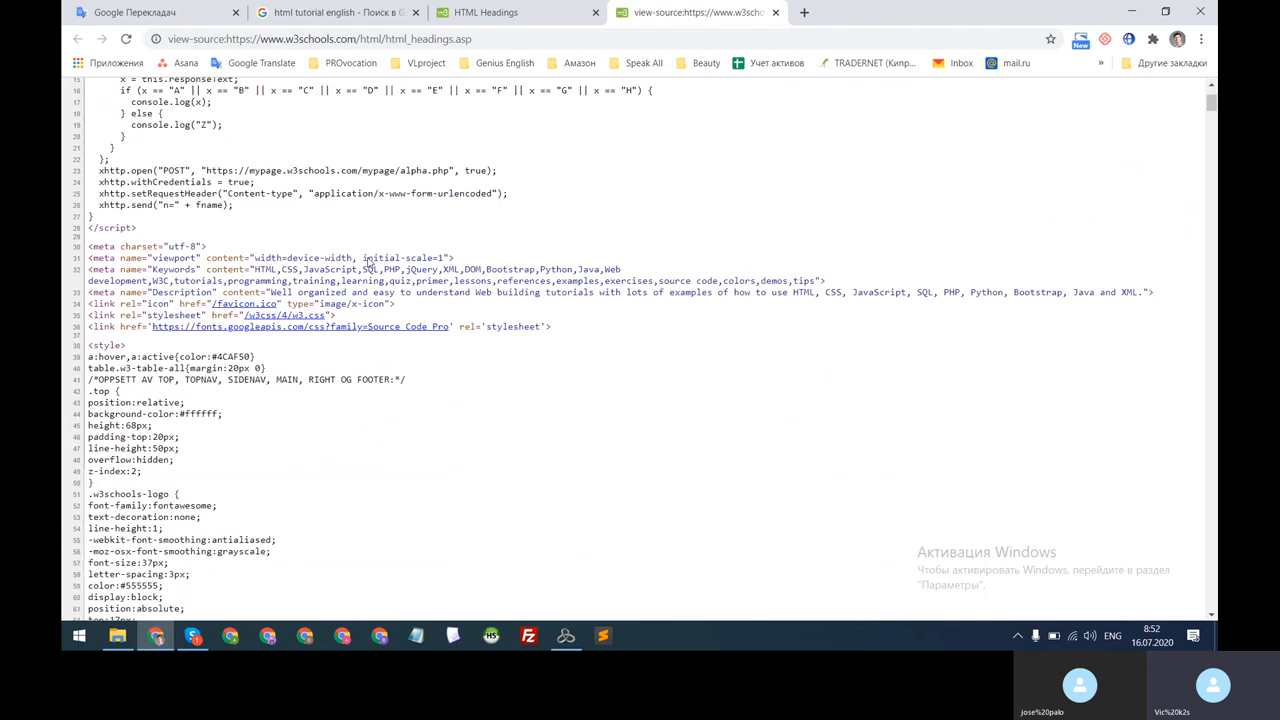
scroll(368, 252, "down", 5)
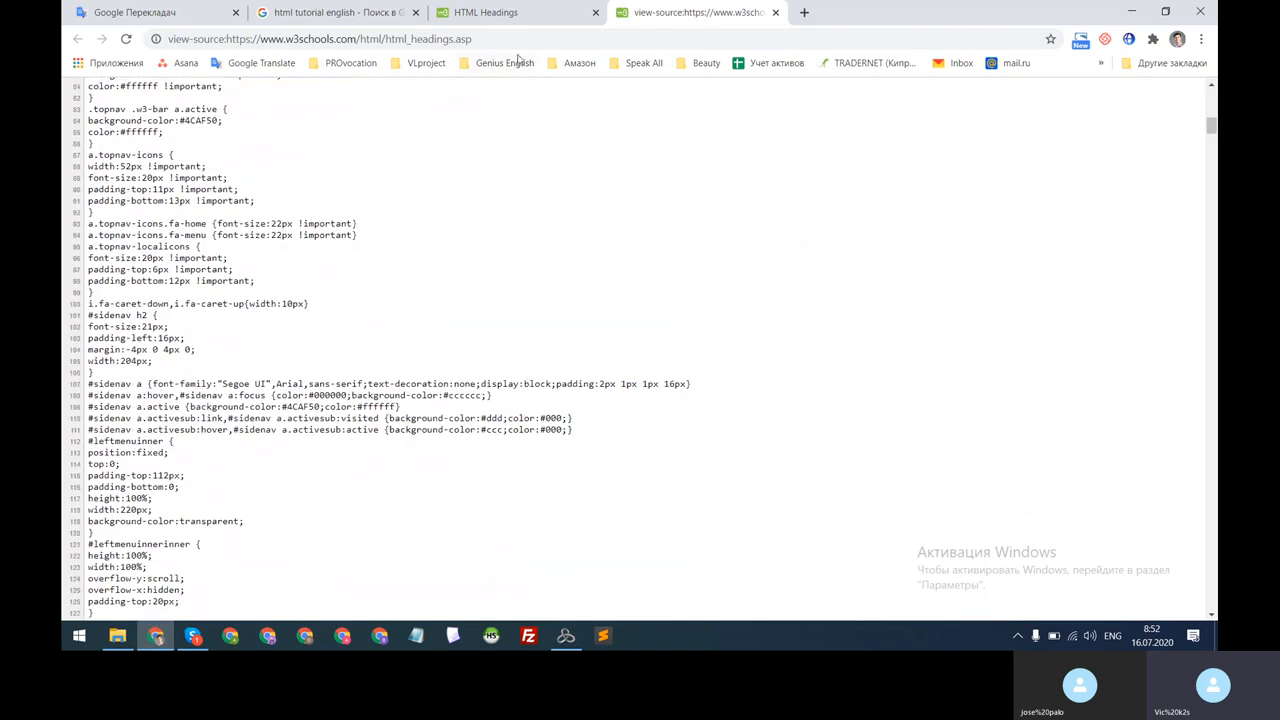
left_click(518, 17)
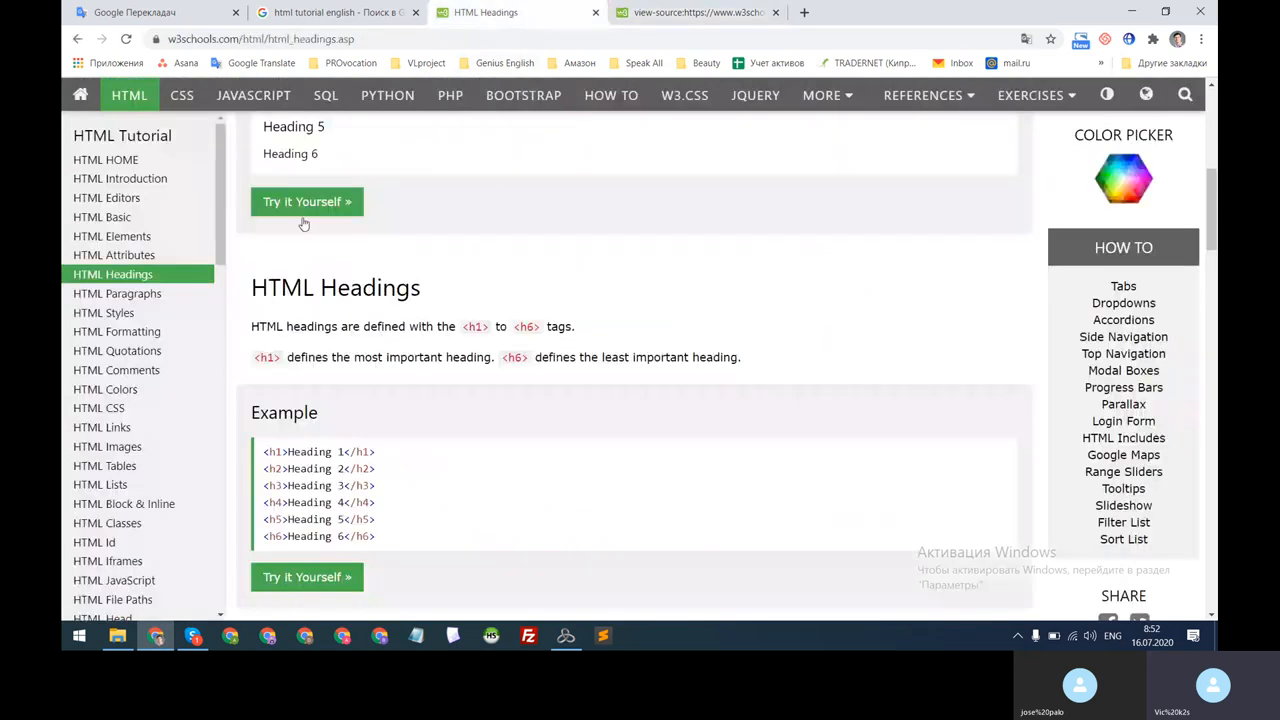
left_click(672, 12)
scroll(433, 326, "down", 1)
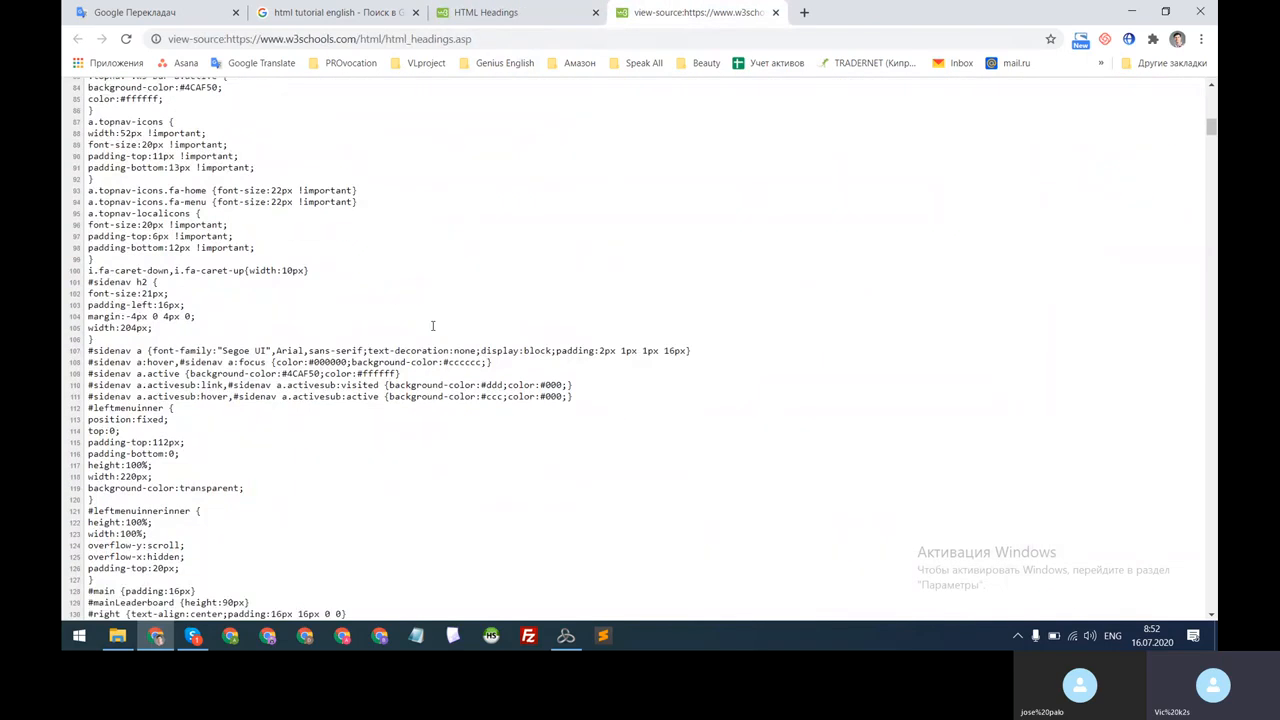
scroll(436, 316, "down", 20)
scroll(440, 307, "down", 20)
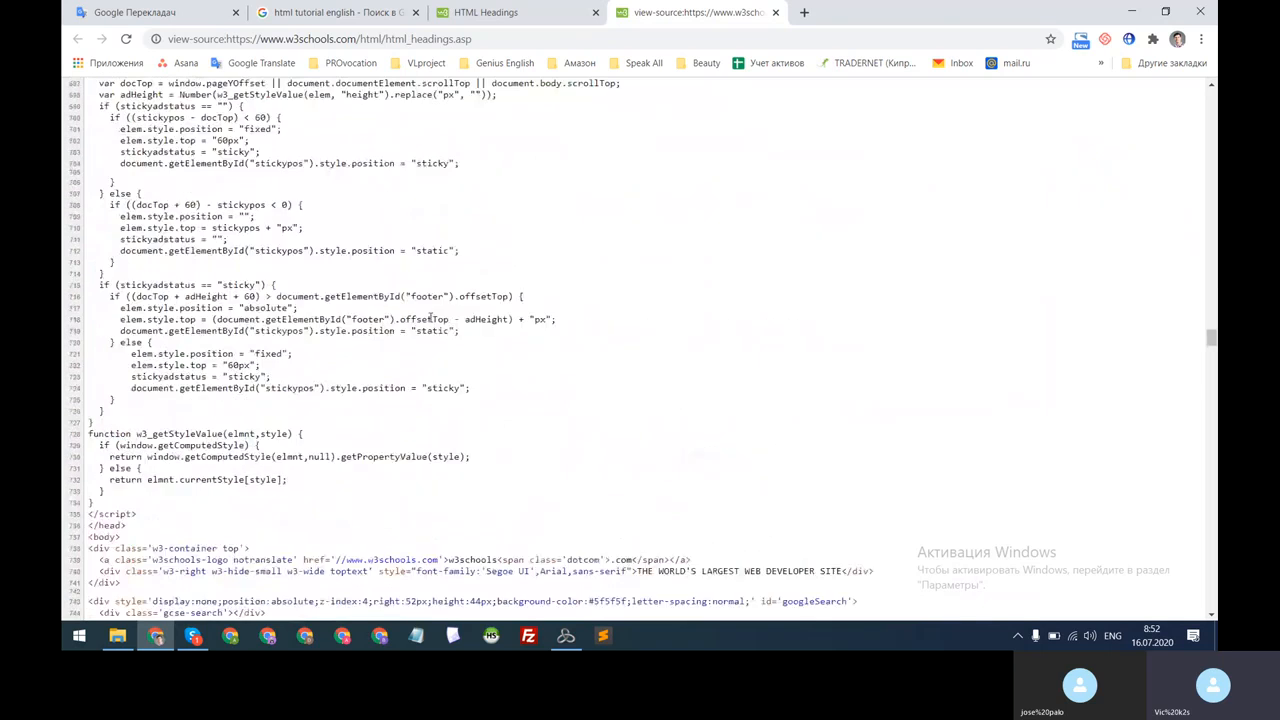
scroll(432, 318, "down", 8)
scroll(432, 322, "up", 5)
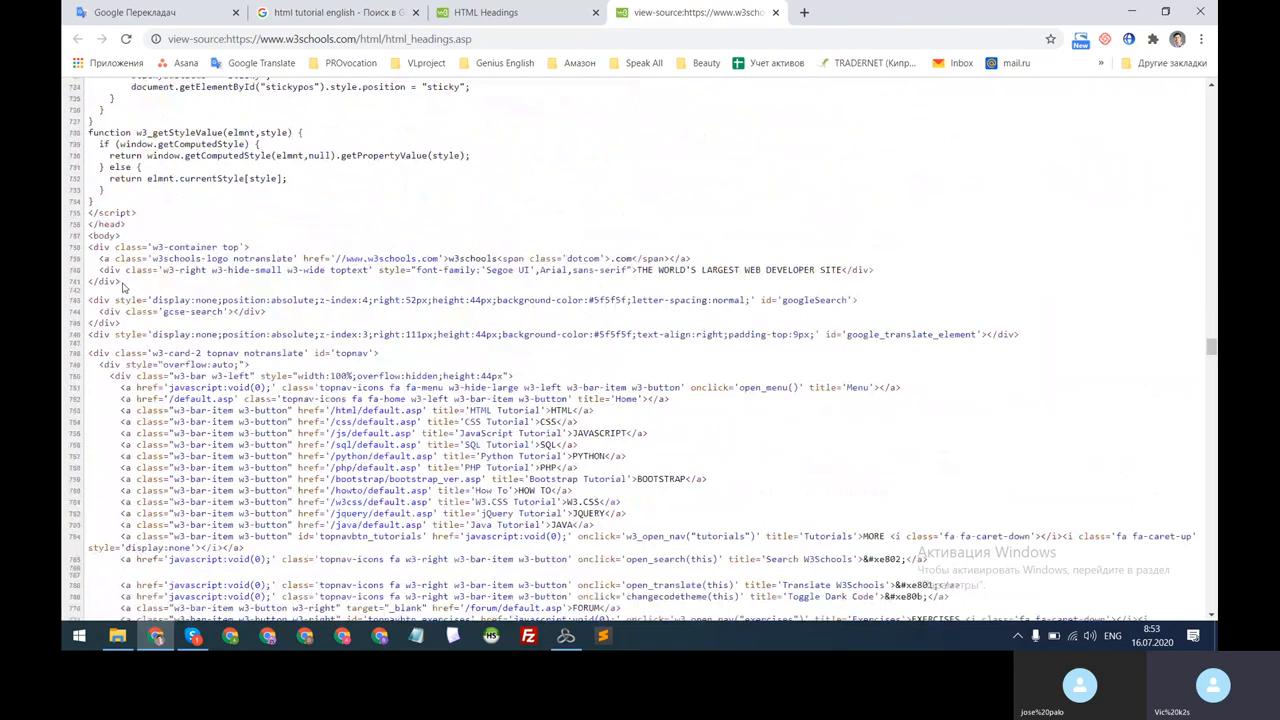
Highlight the body tag and examples of div and a tags in the page source's navigation code.
left_click_drag(124, 287, 88, 284)
left_click_drag(124, 241, 88, 238)
left_click_drag(131, 398, 120, 398)
scroll(186, 356, "down", 4)
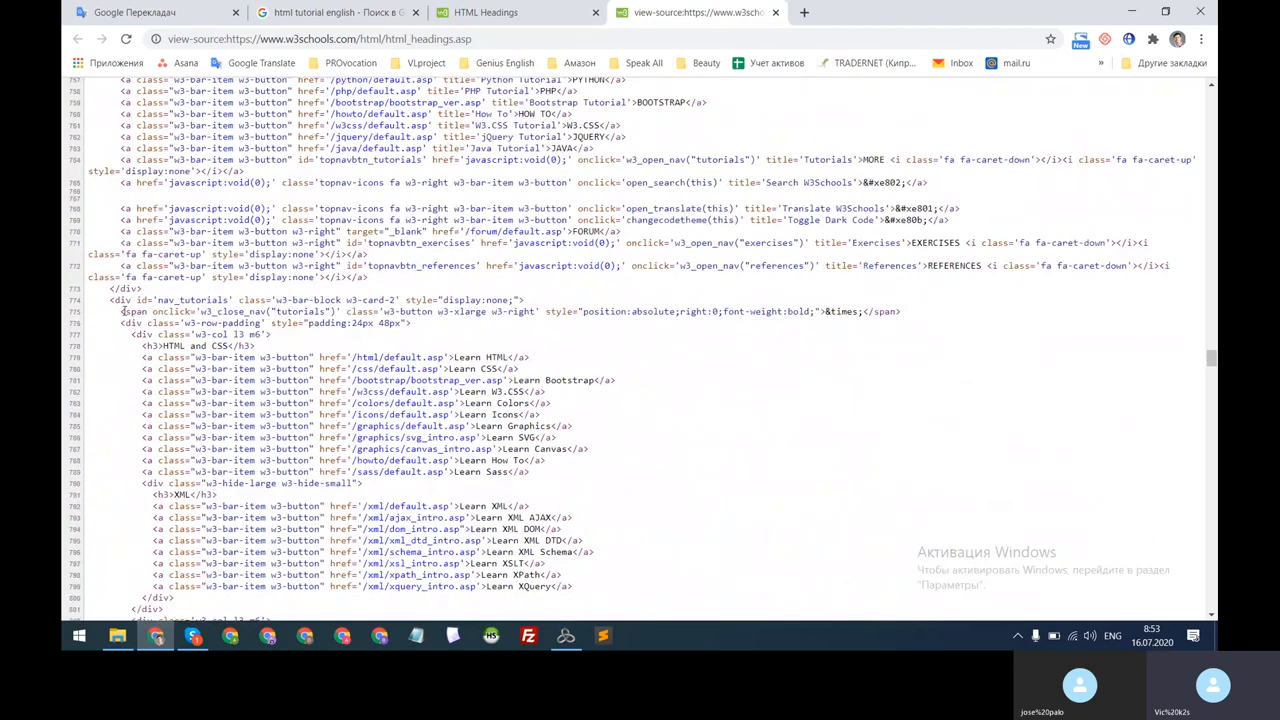
mouse_move(124, 311)
left_mouse_down()
mouse_move(147, 312)
mouse_move(109, 300)
left_mouse_up()
scroll(277, 345, "down", 9)
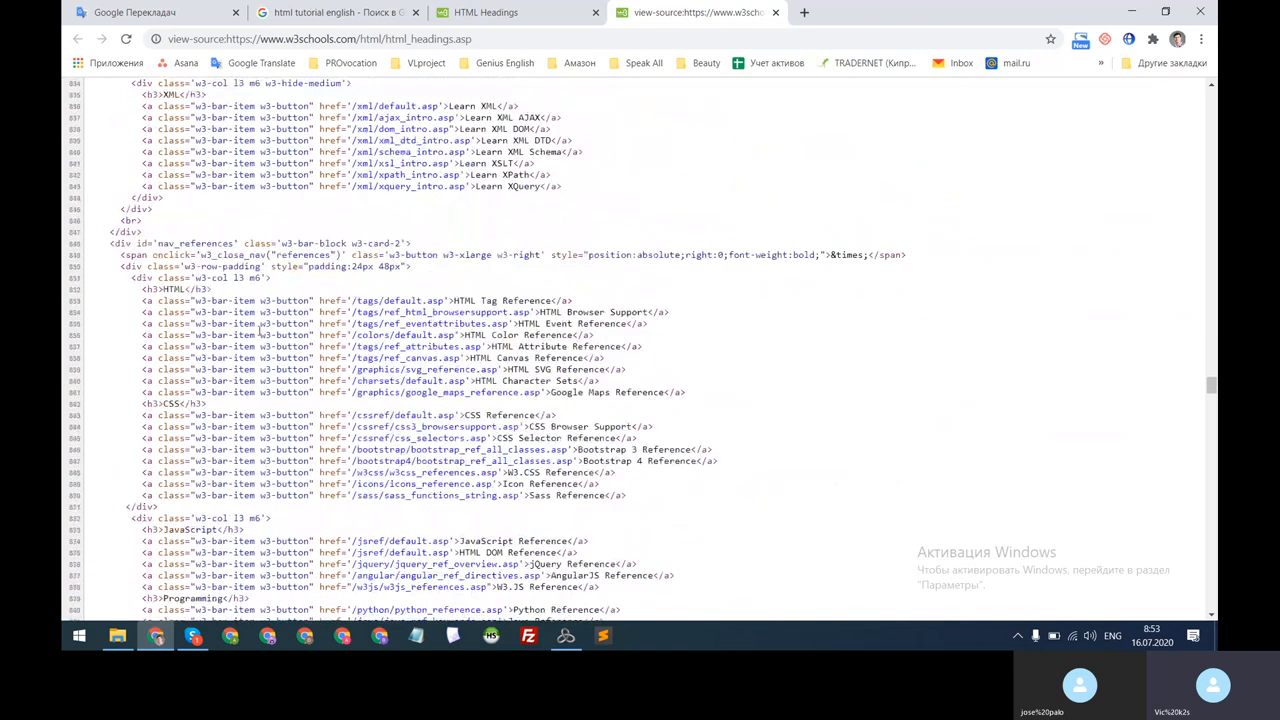
Highlight the h3 and a tag names in the references block, then the whole HTML Browser Support link element.
double_click(152, 289)
double_click(150, 300)
double_click(150, 403)
left_click(141, 312)
left_click_drag(141, 312, 693, 318)
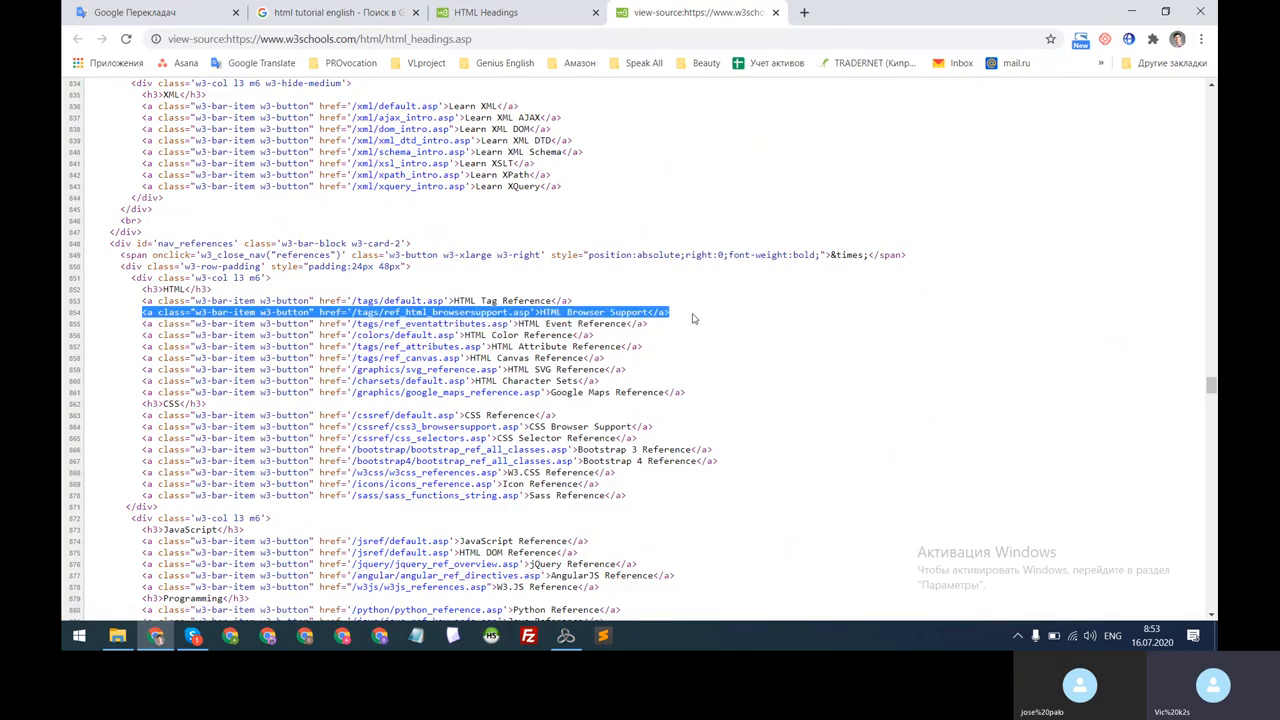
left_click(484, 324)
left_click(955, 12)
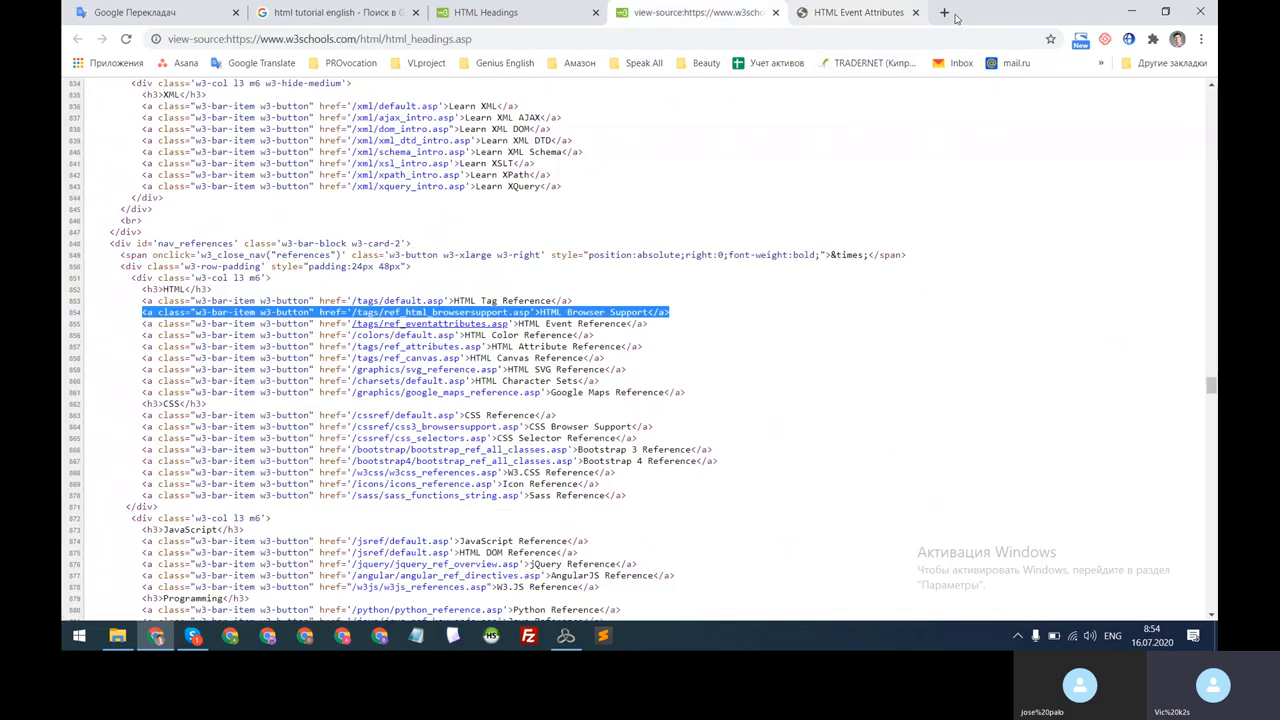
left_click(318, 327)
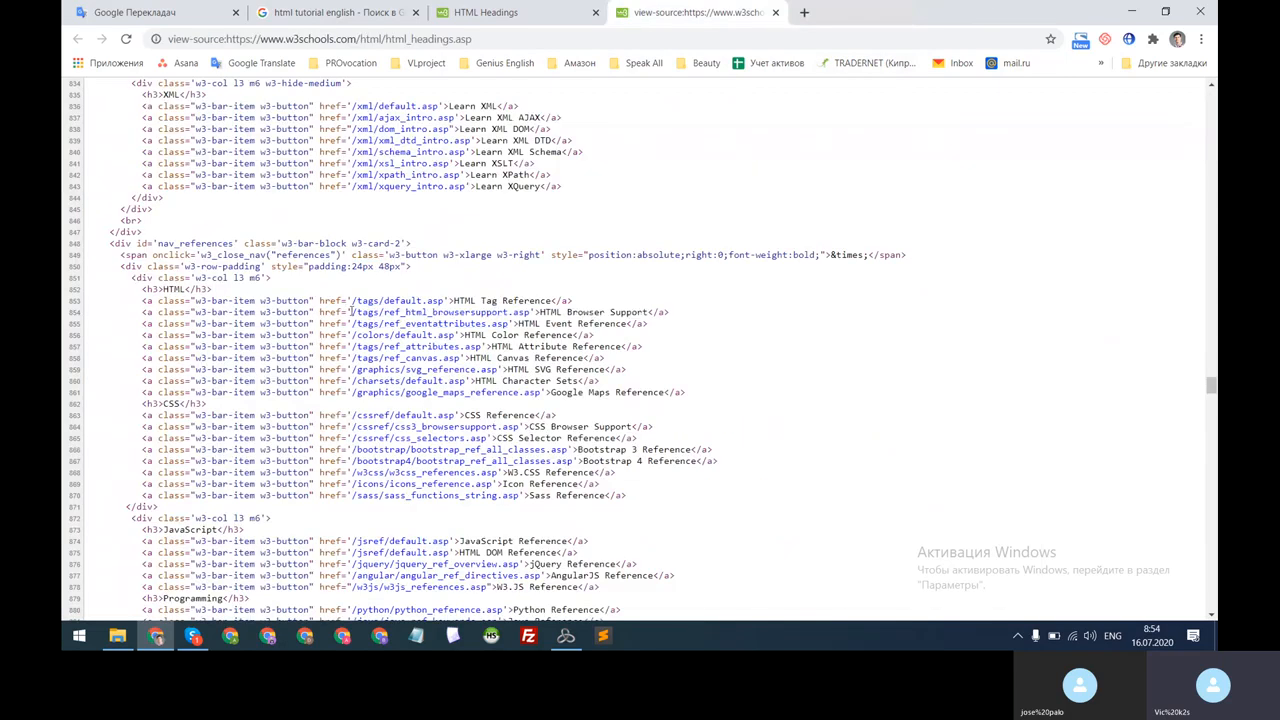
Highlight the address /tags/ref_html_browsersupport.asp in the HTML Browser Support link, then the code preceding it from <a to href='.
left_click_drag(351, 312, 532, 312)
left_click(566, 312)
left_click_drag(142, 312, 252, 323)
left_click_drag(350, 312, 352, 313)
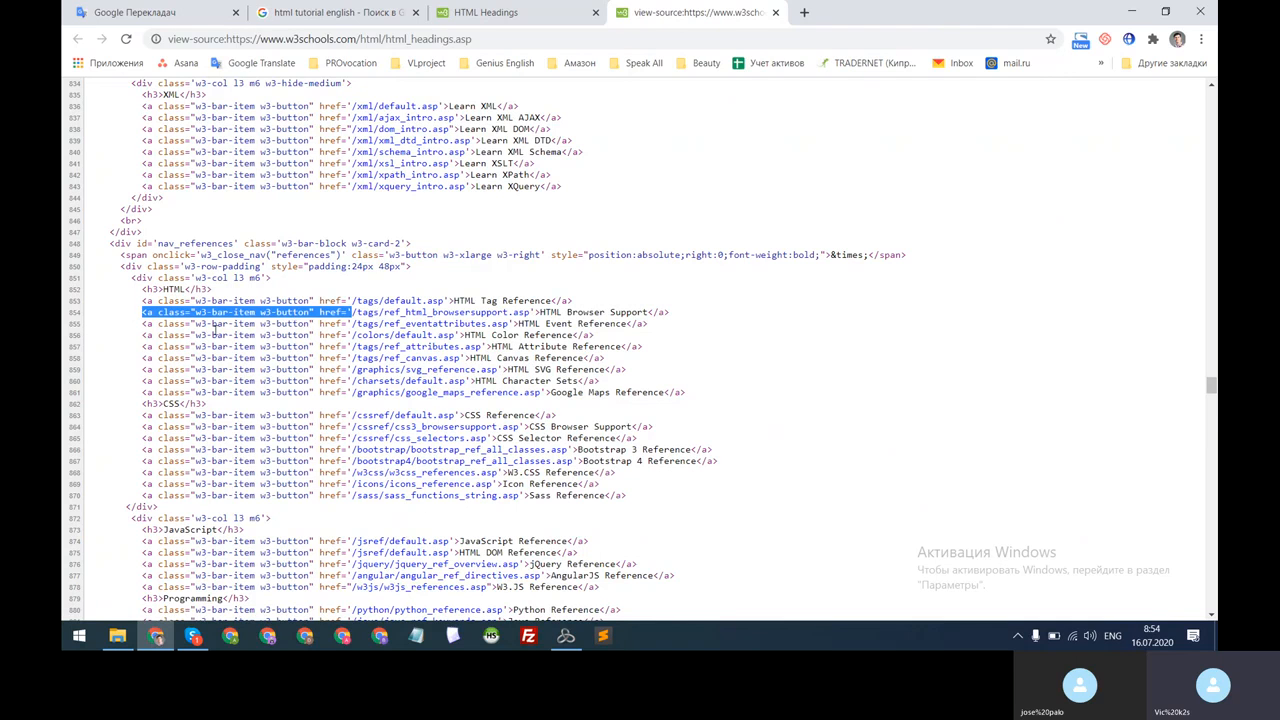
left_click(141, 312)
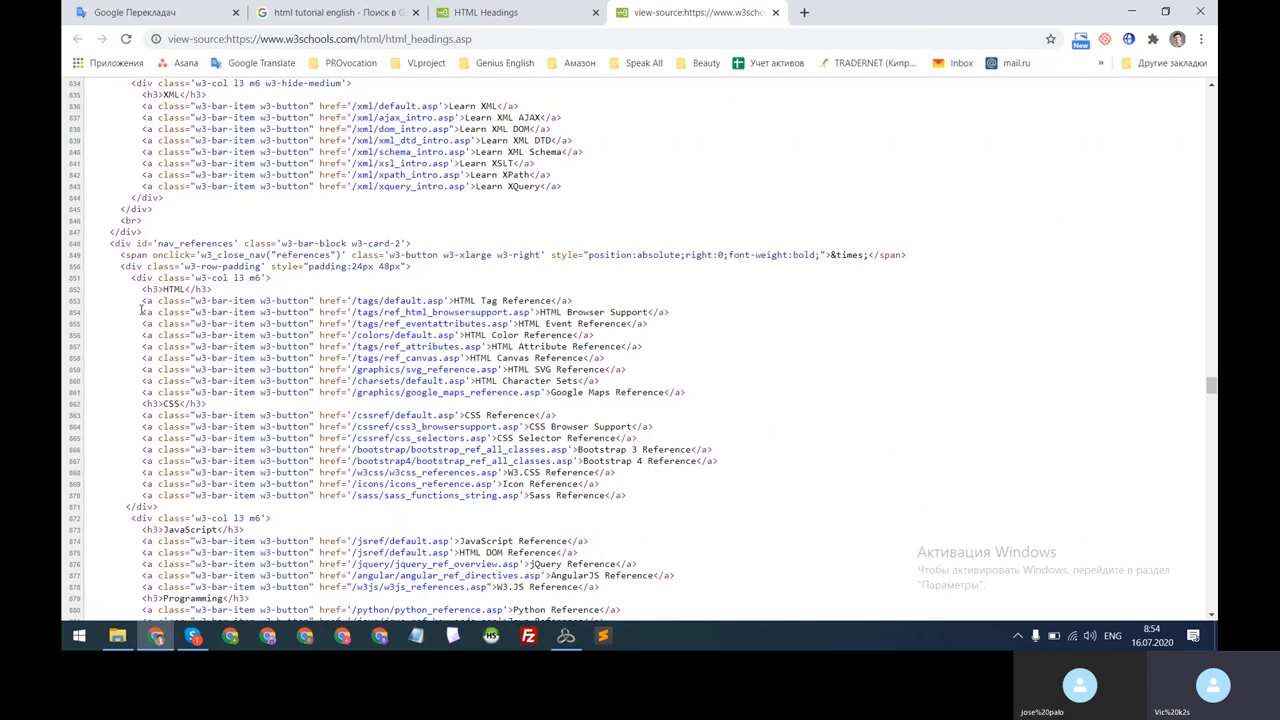
left_click_drag(141, 312, 352, 313)
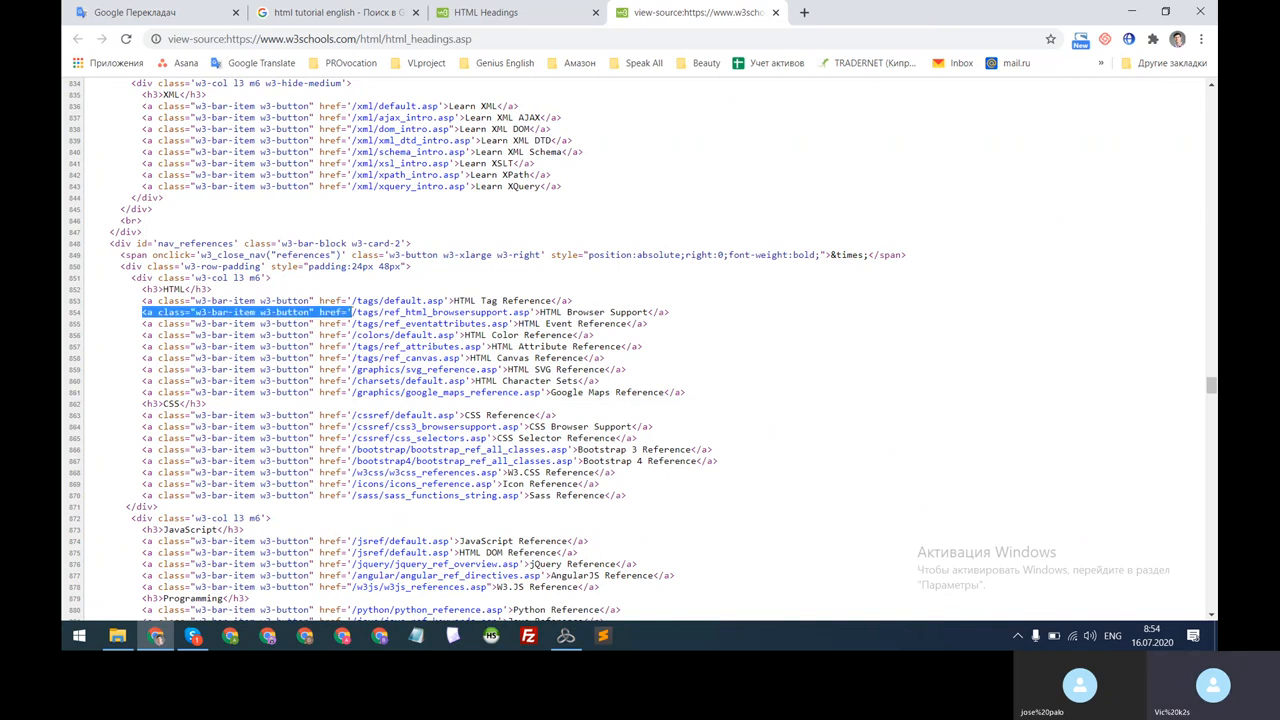
left_click(521, 321)
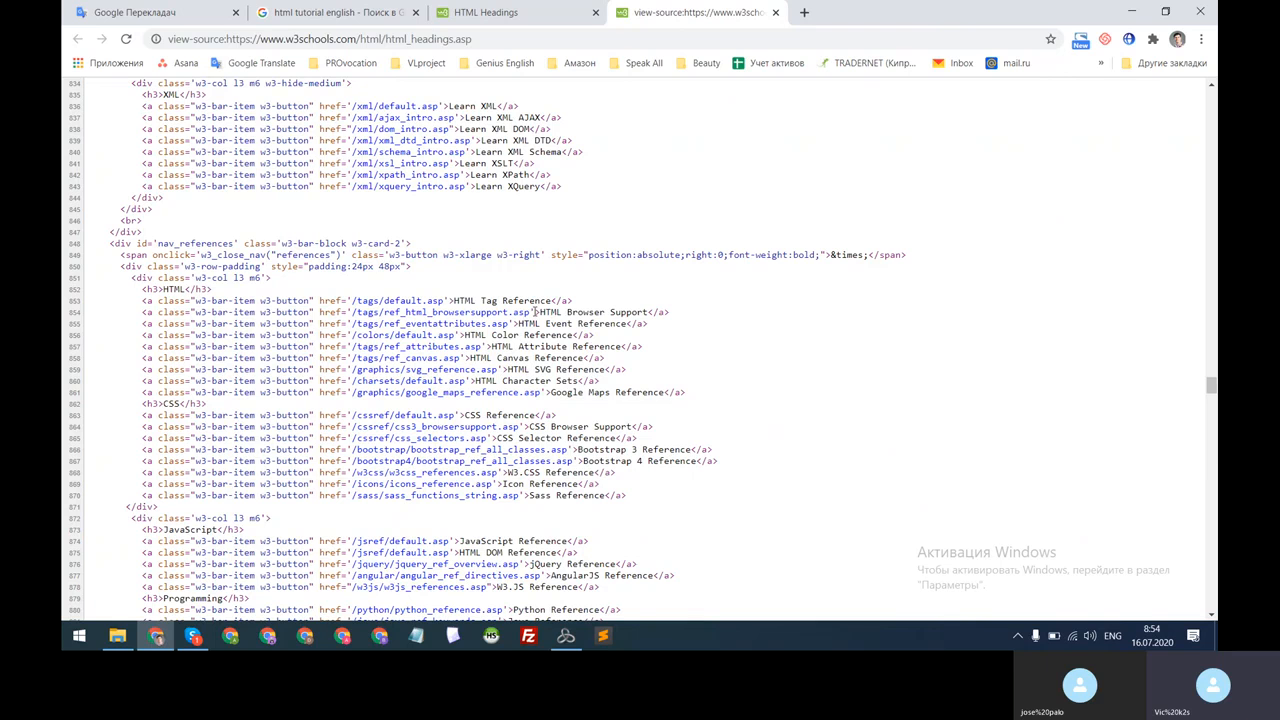
Highlight the code around the HTML Browser Support link's address, then the lines from HTML Tag Reference through the CSS heading.
left_click_drag(534, 312, 681, 318)
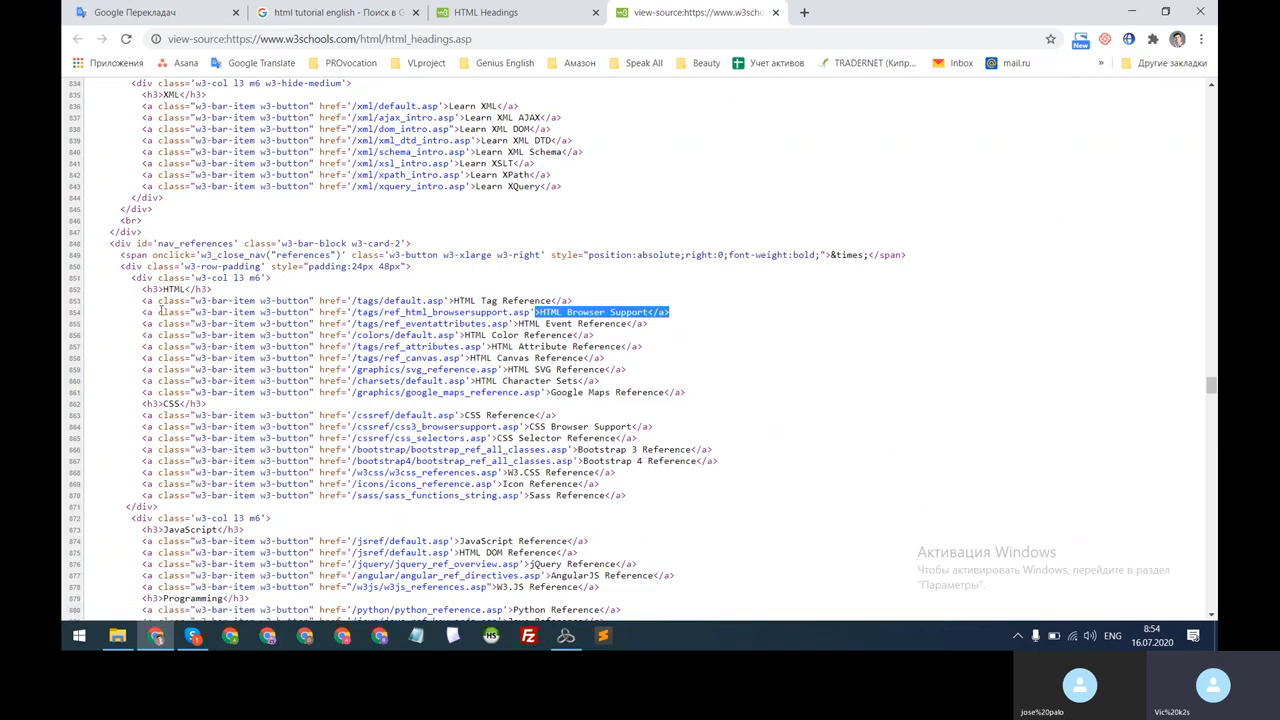
left_click_drag(141, 314, 352, 318)
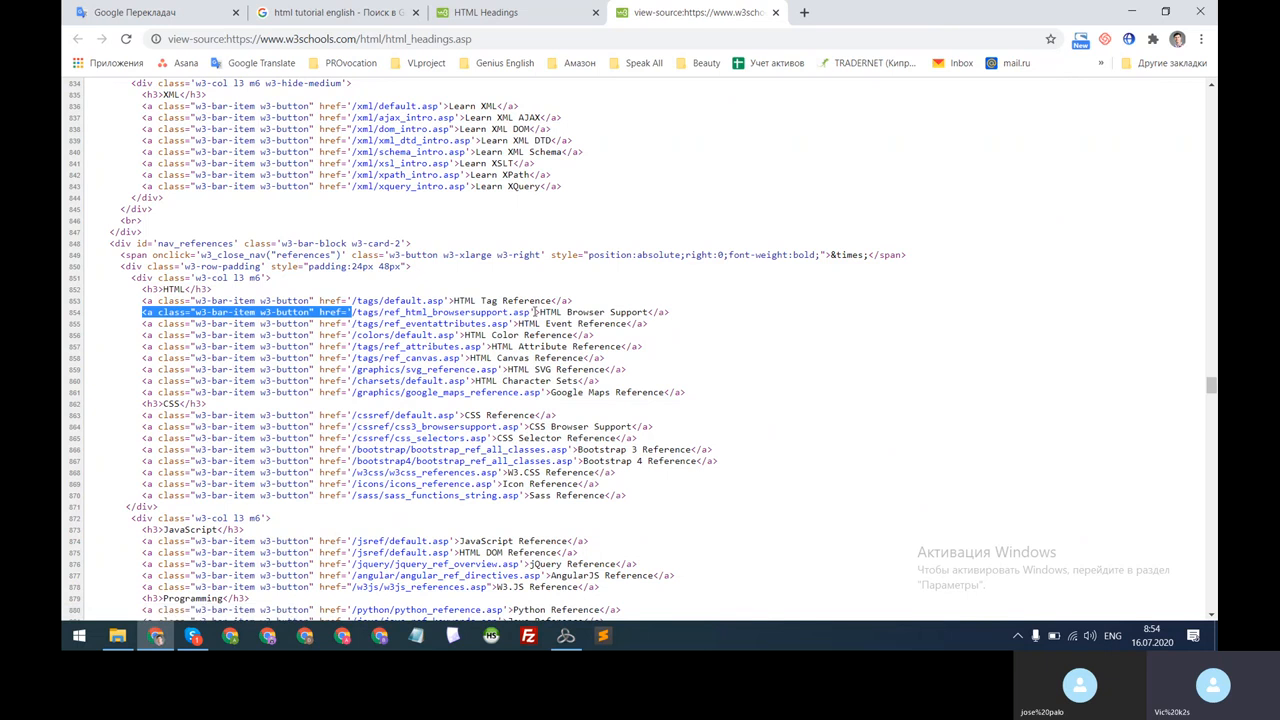
left_click_drag(533, 313, 686, 319)
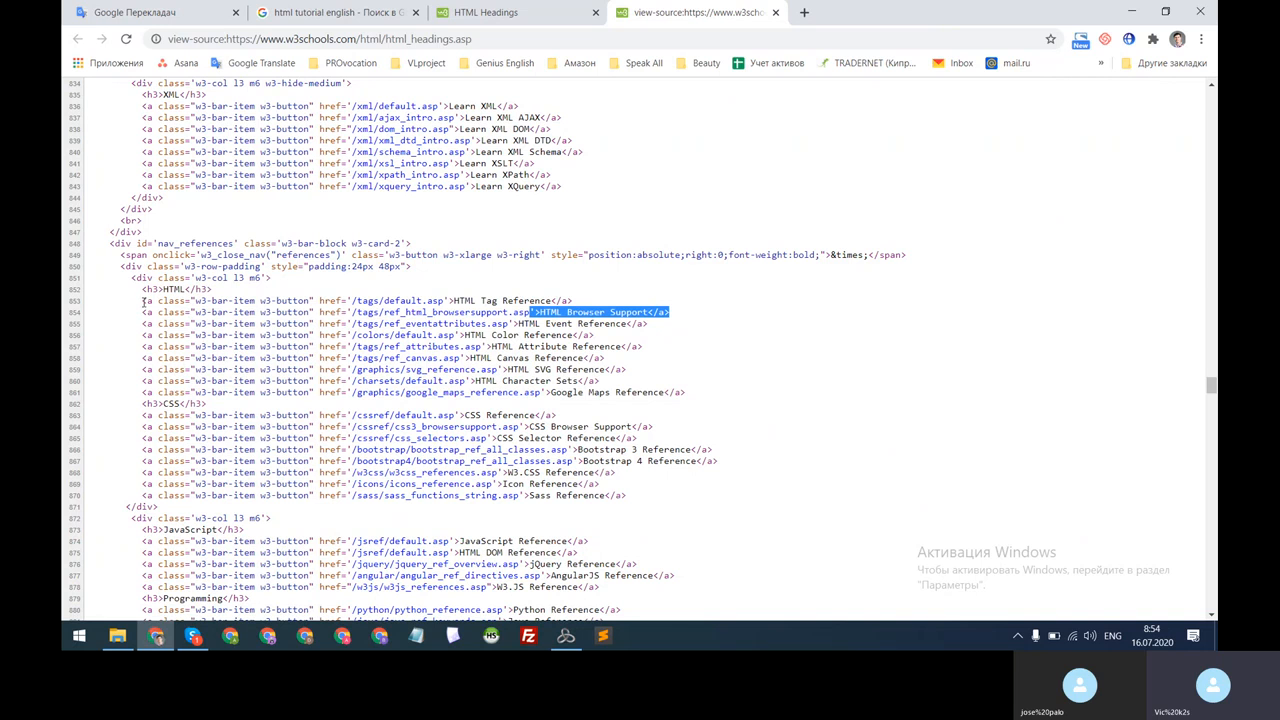
left_click_drag(143, 301, 240, 406)
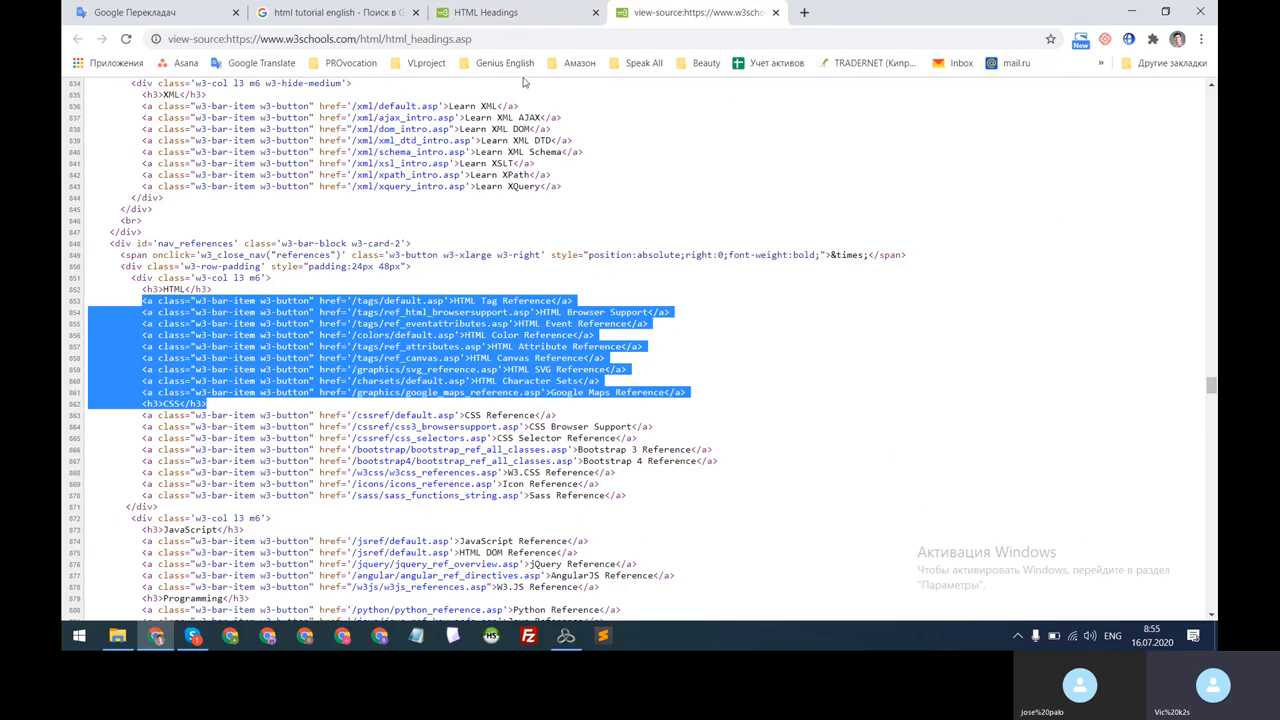
Switch to HeidiSQL, enlarge the session manager and review the Zennoposter session's host, user and password fields.
left_click(490, 642)
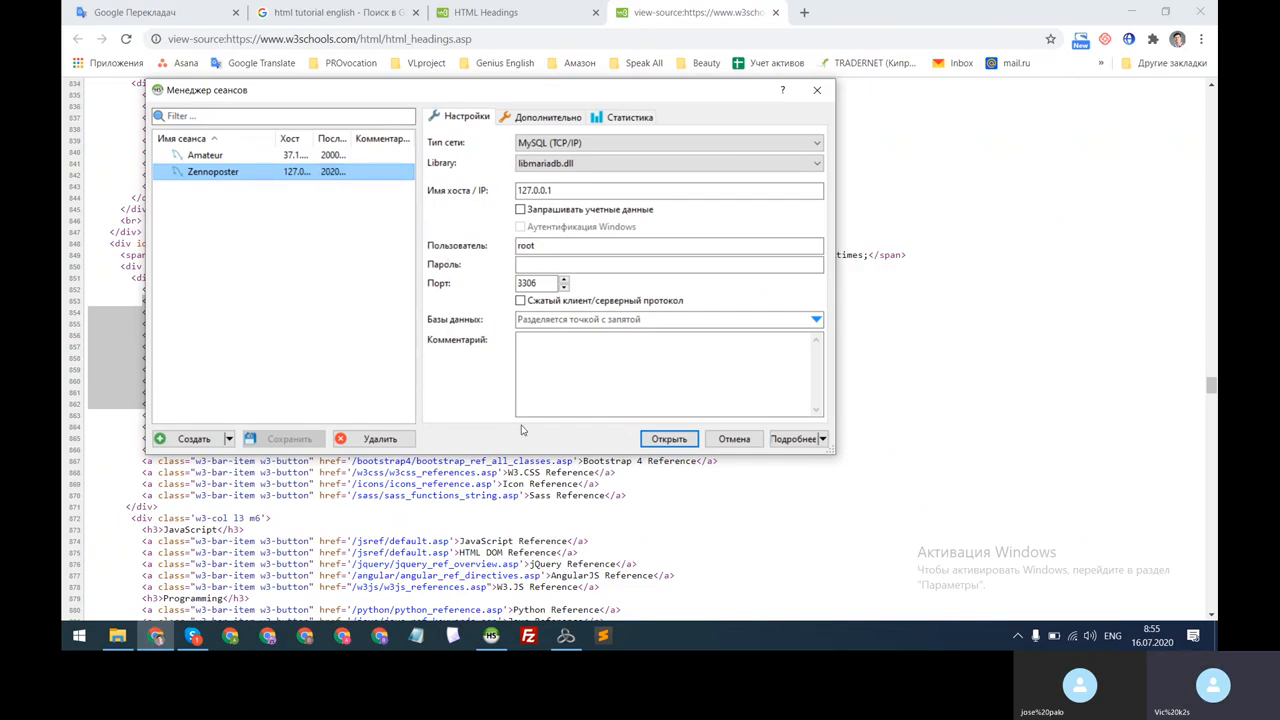
left_click_drag(833, 454, 958, 516)
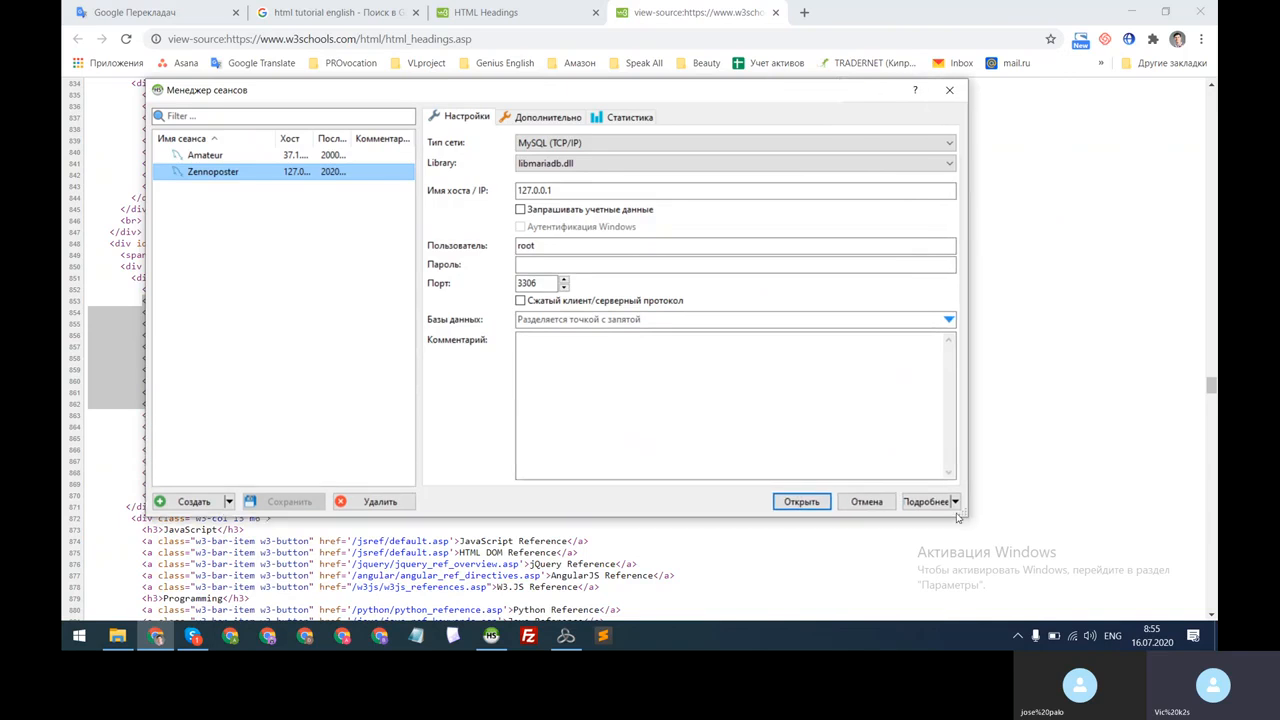
left_click_drag(552, 190, 508, 193)
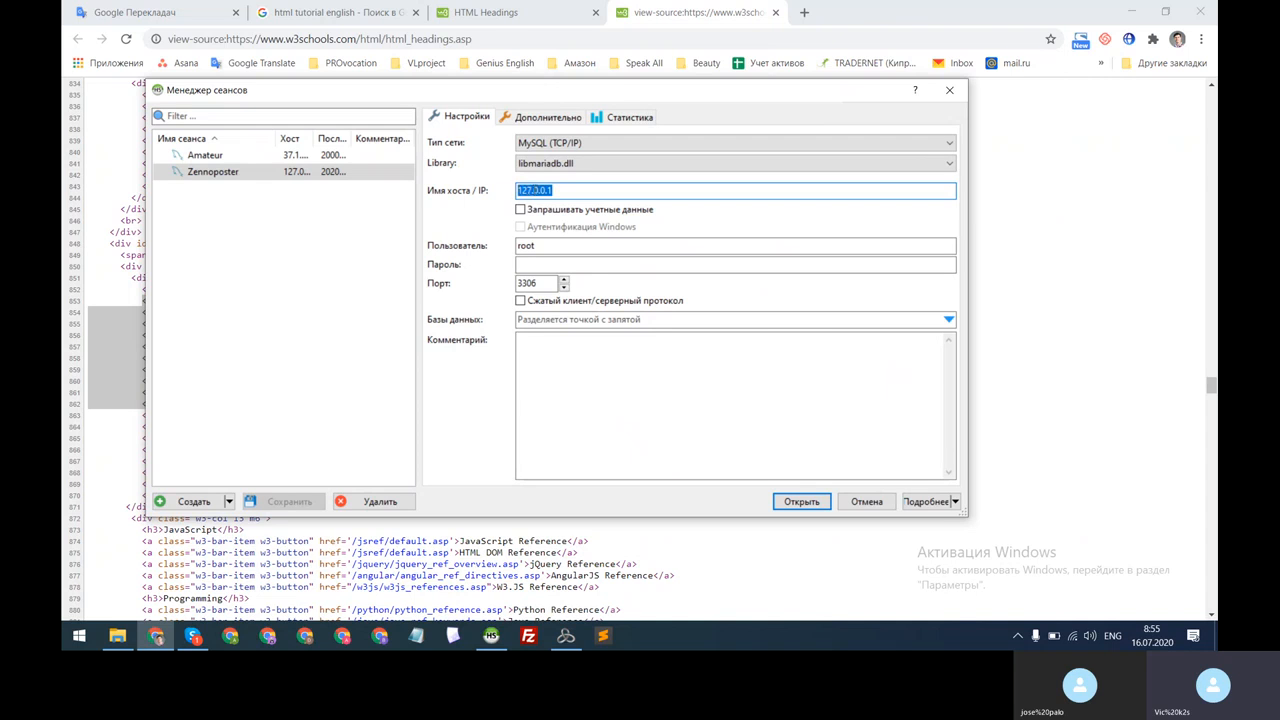
left_click(557, 190)
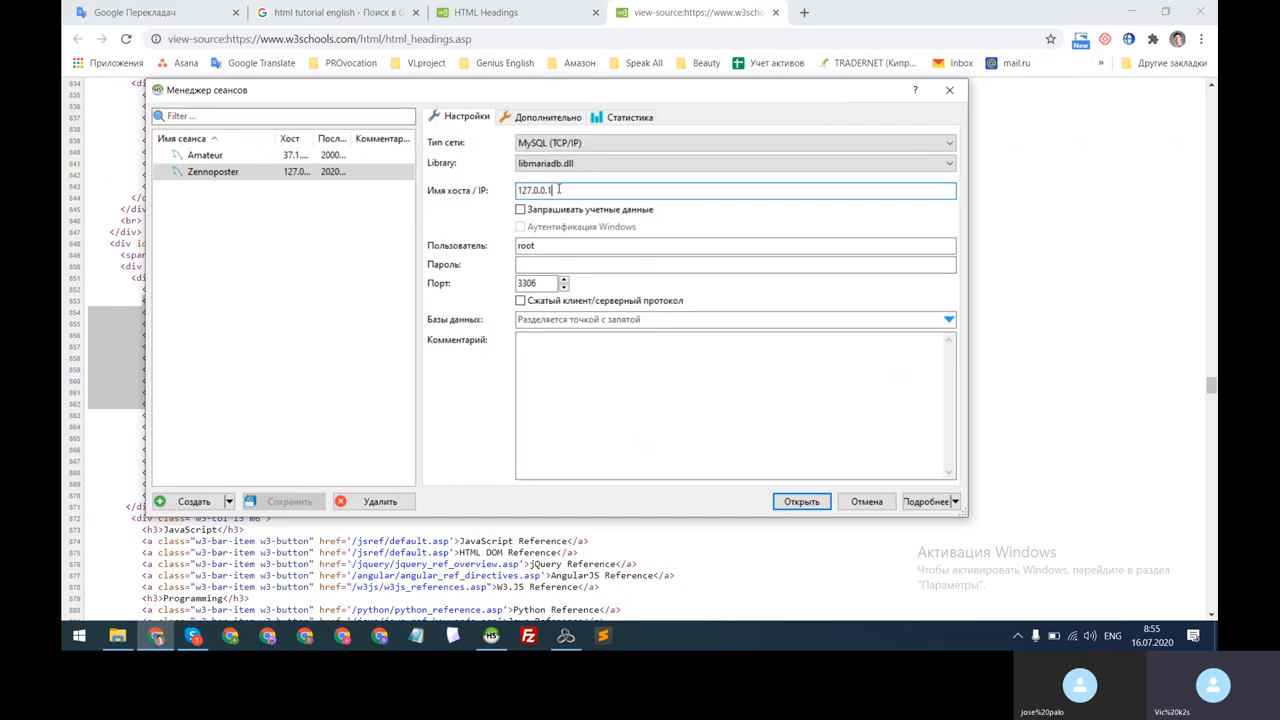
left_click(542, 246)
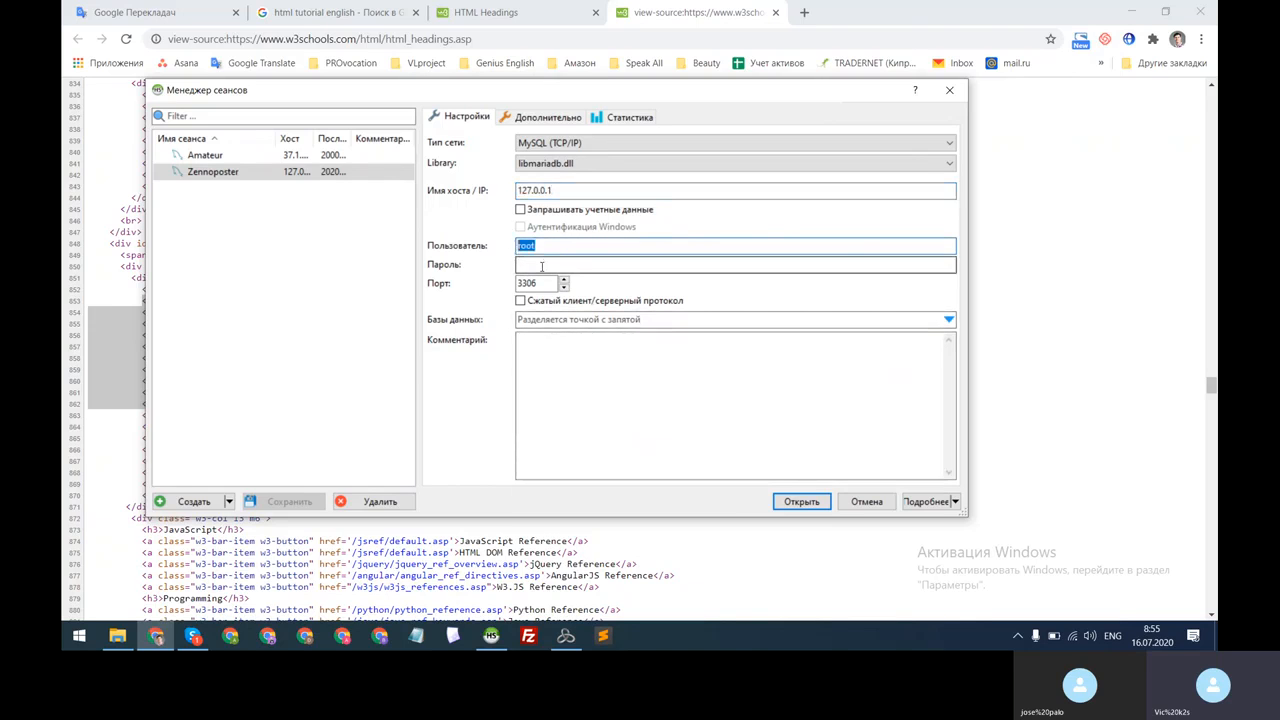
left_click(537, 264)
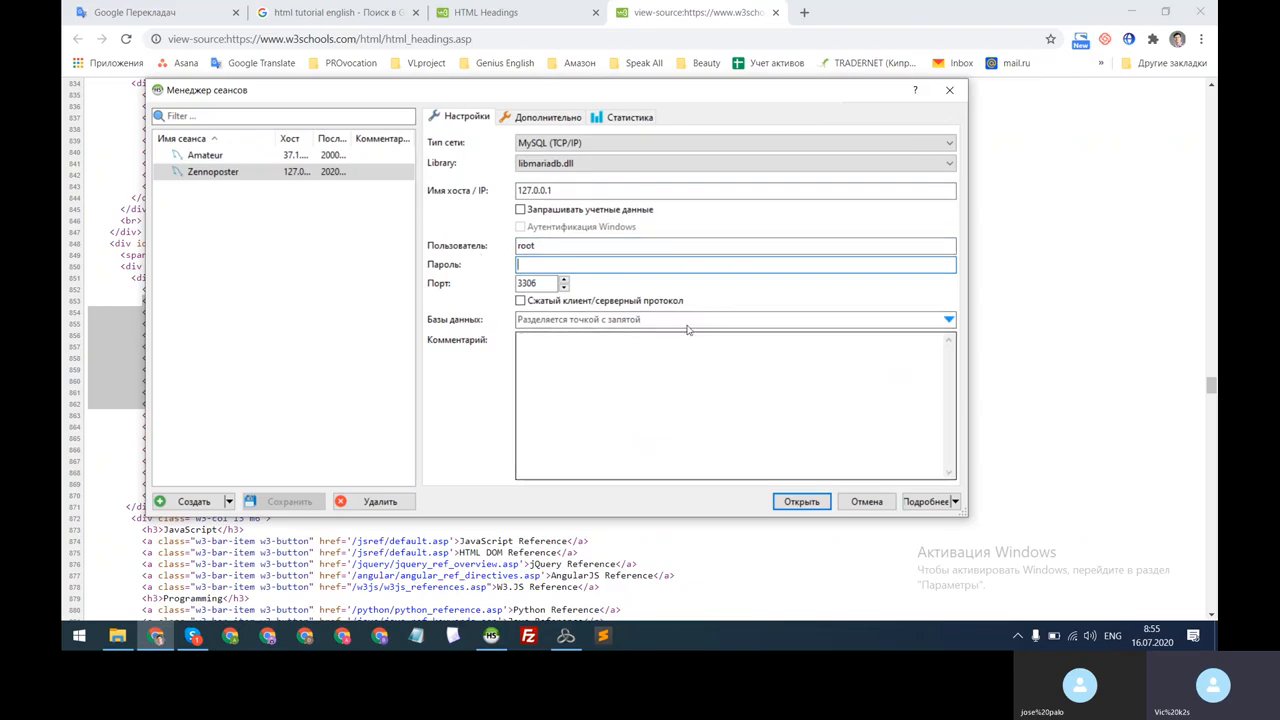
Try twice to open the Zennoposter session on the local MySQL server, dismissing each connection message.
left_click(800, 501)
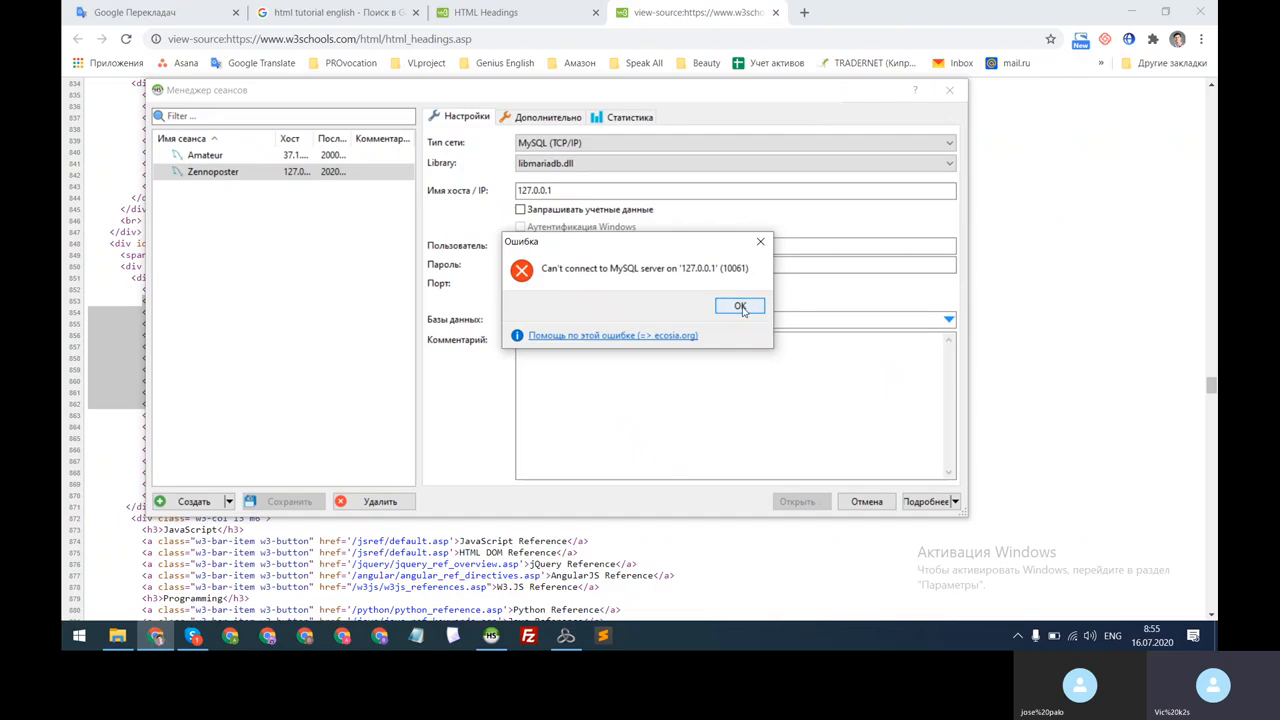
left_click(740, 306)
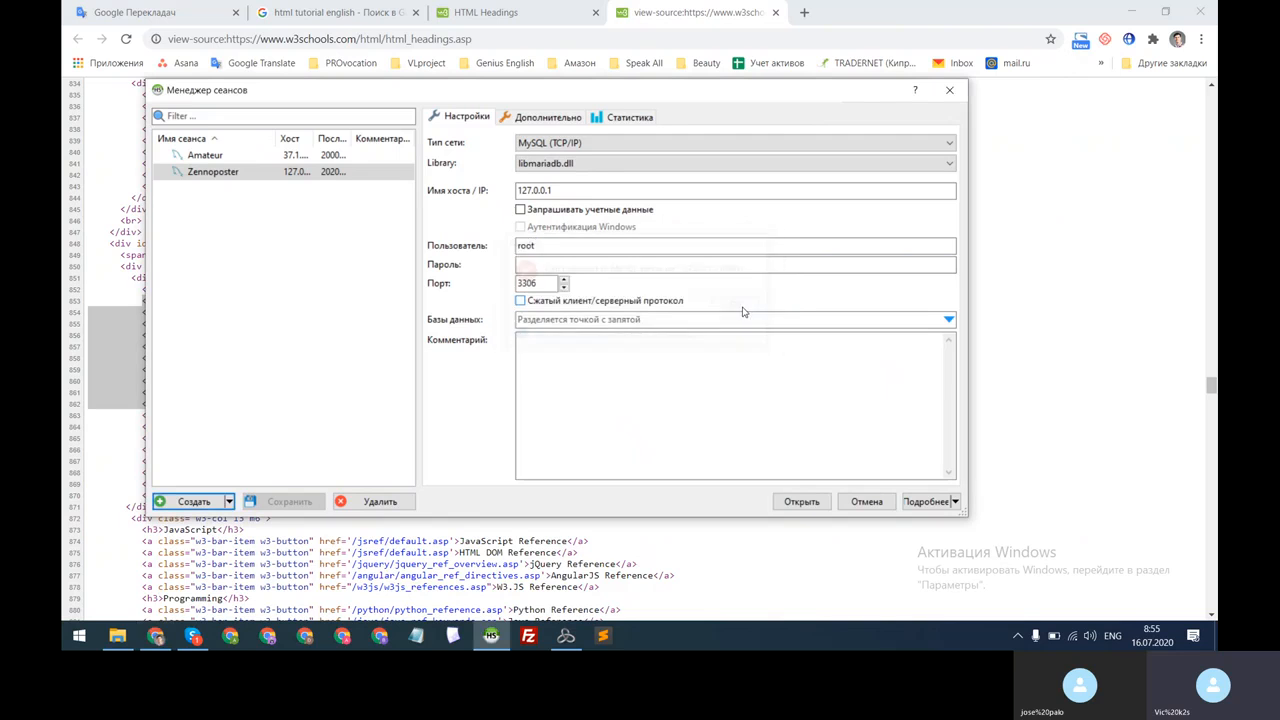
left_click(240, 178)
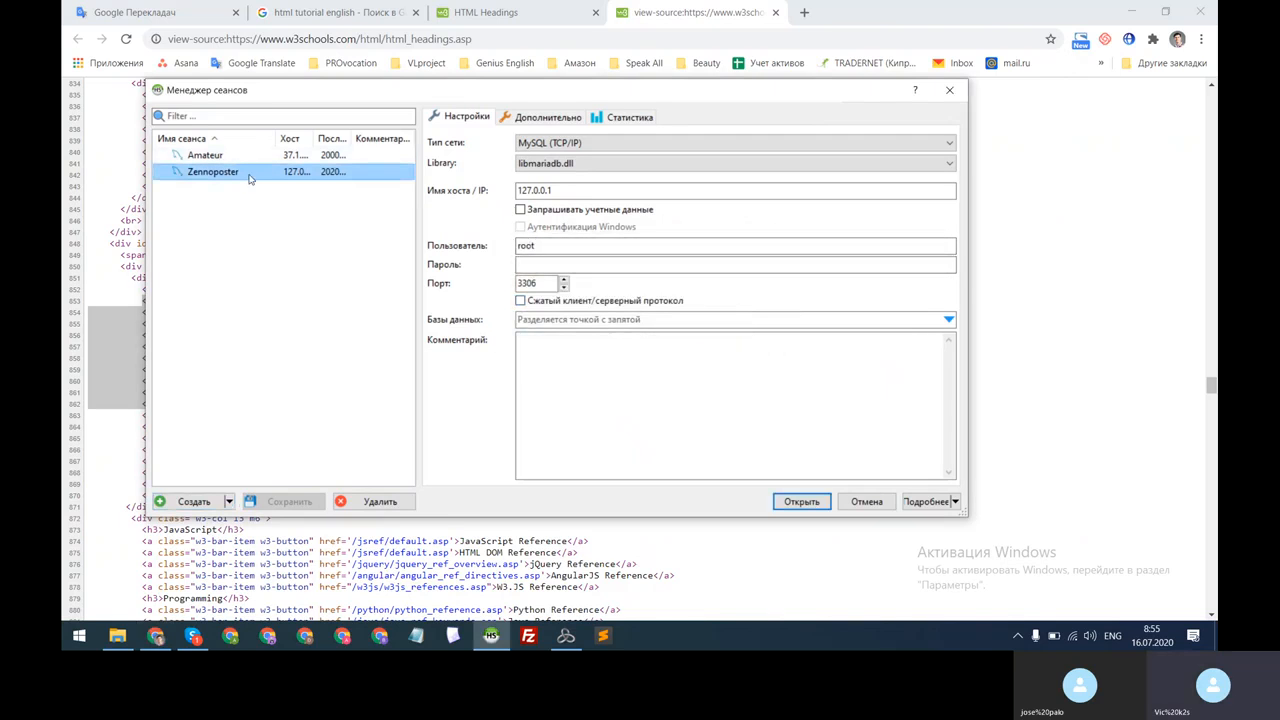
left_click(808, 502)
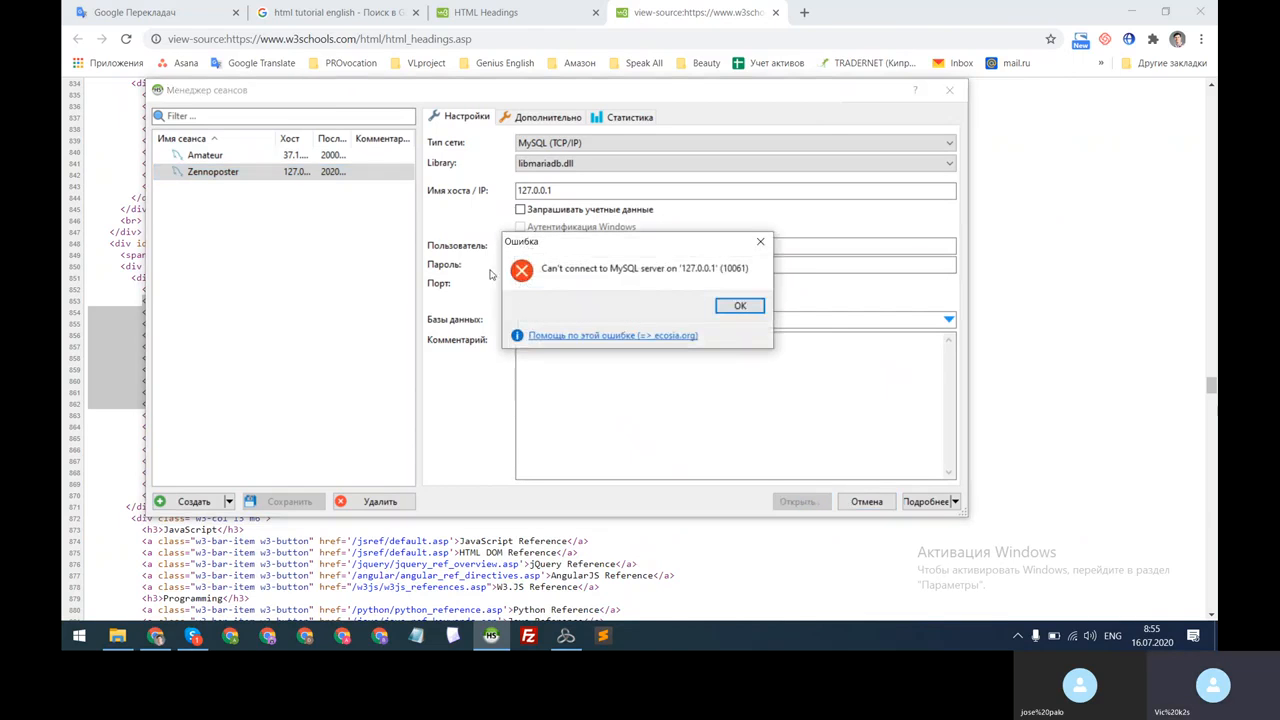
left_click(741, 306)
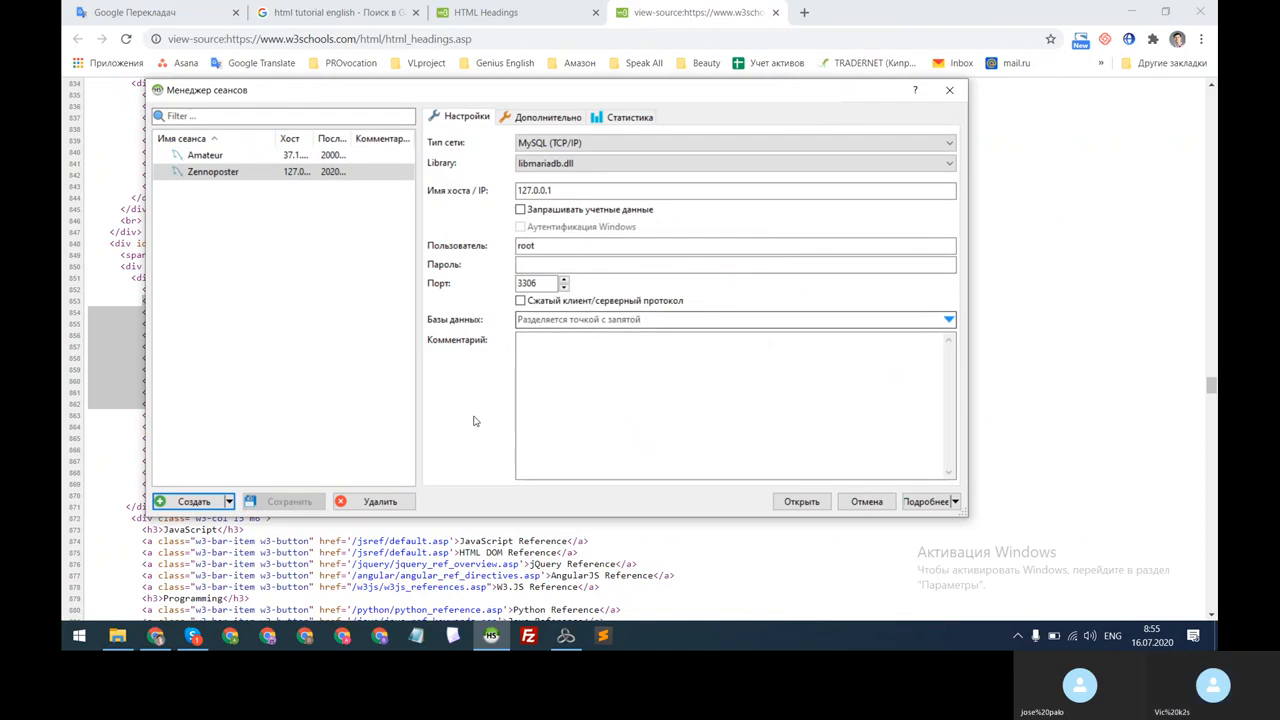
Try once more to open the Zennoposter session, dismiss the connection message, and leave the HeidiSQL session manager for the page source.
double_click(224, 174)
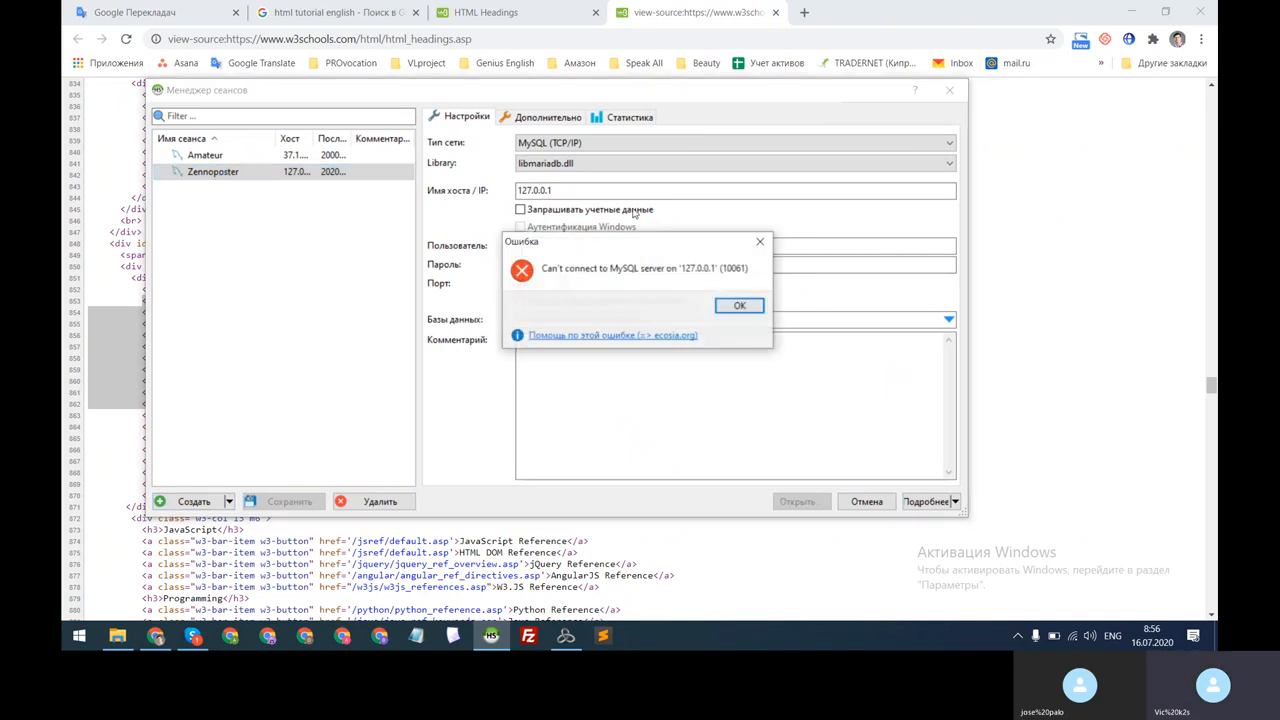
left_click(760, 243)
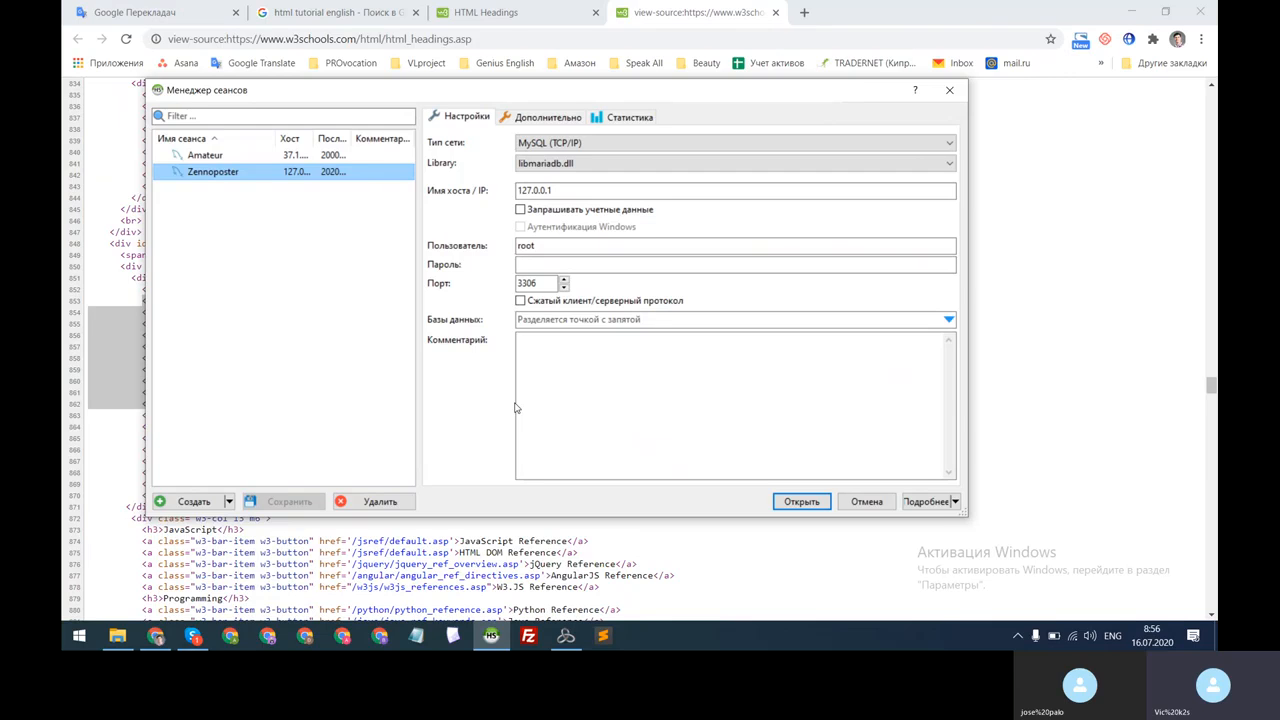
left_click(950, 93)
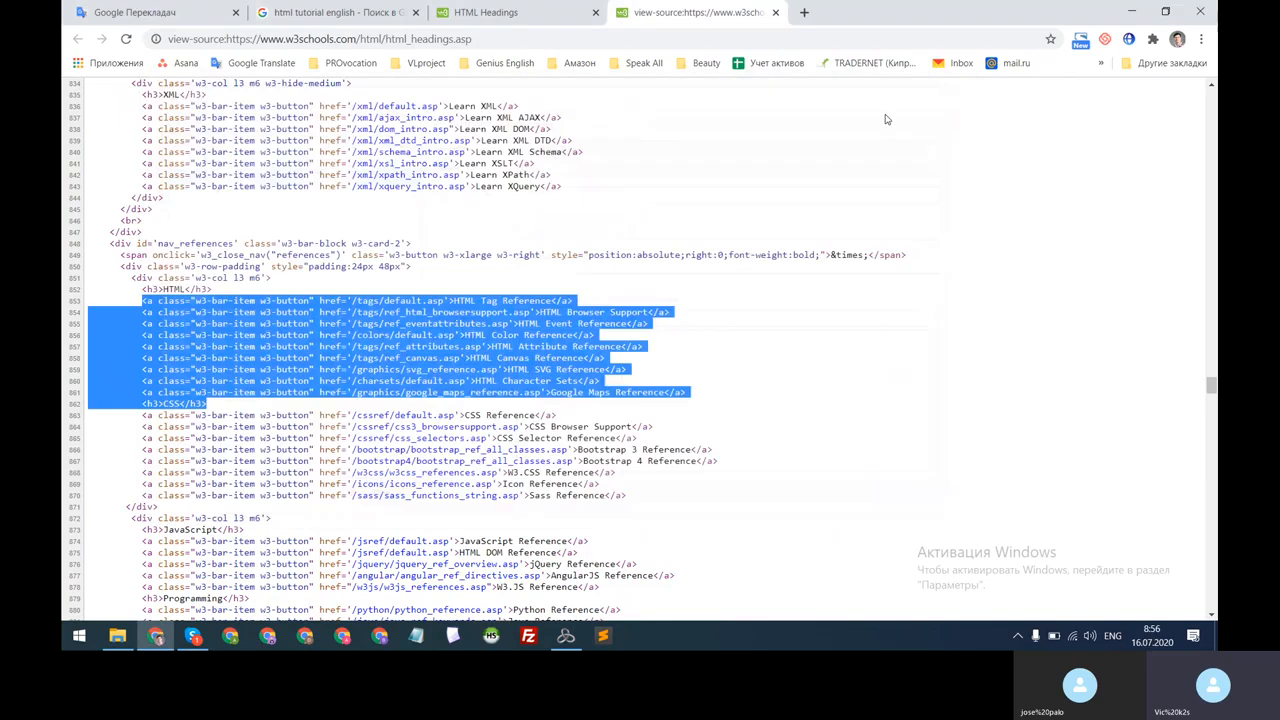
left_click(490, 640)
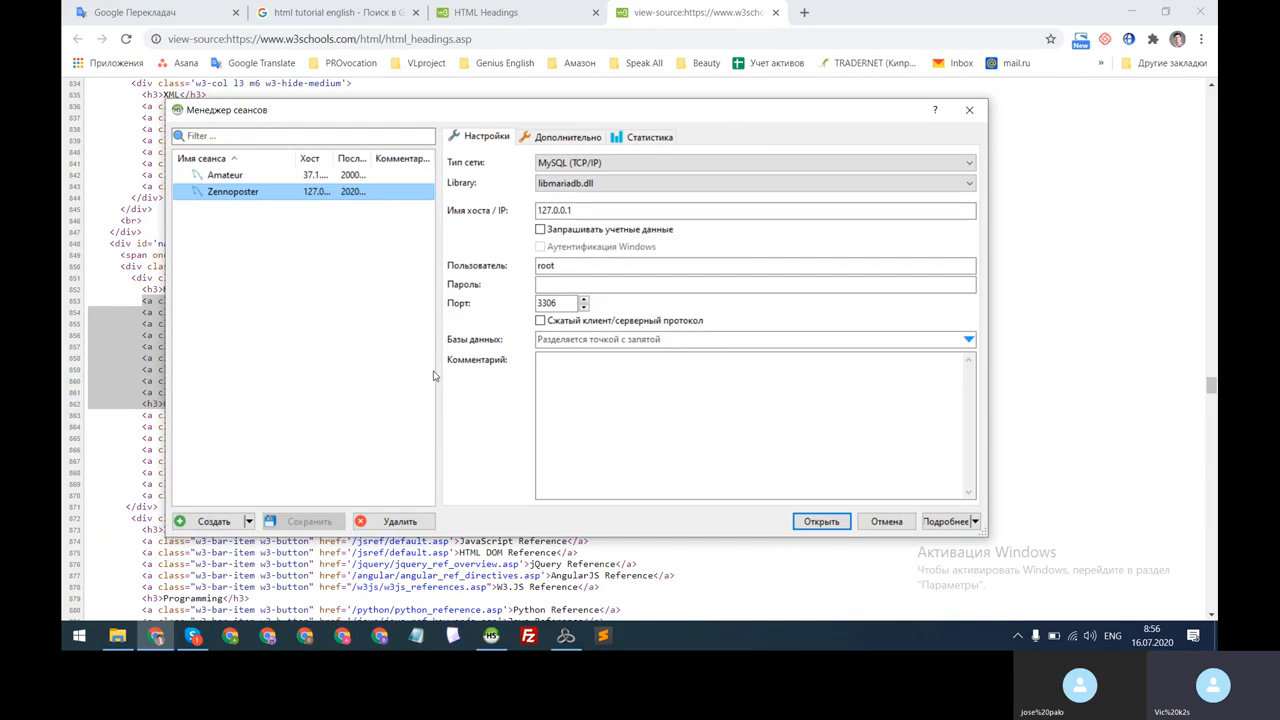
left_click(722, 17)
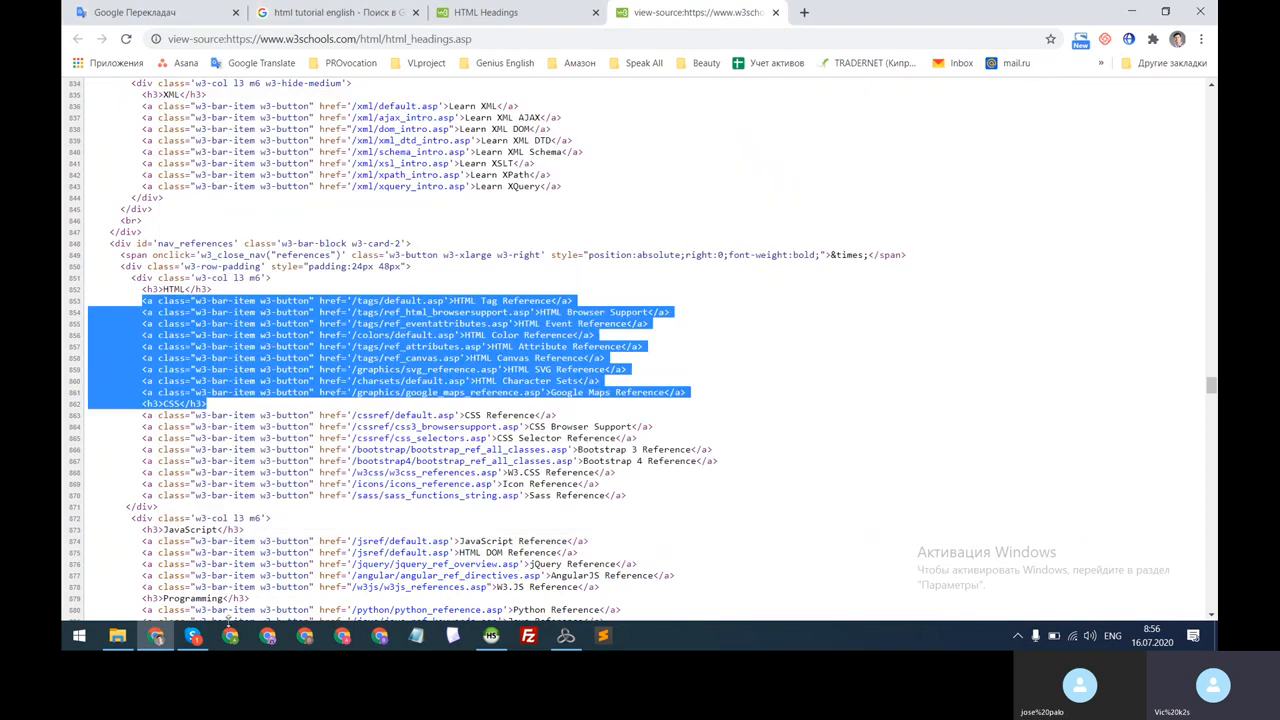
Switch to the Zennoposter online course call in Skype, close its chat and open the additional call options.
left_click(193, 636)
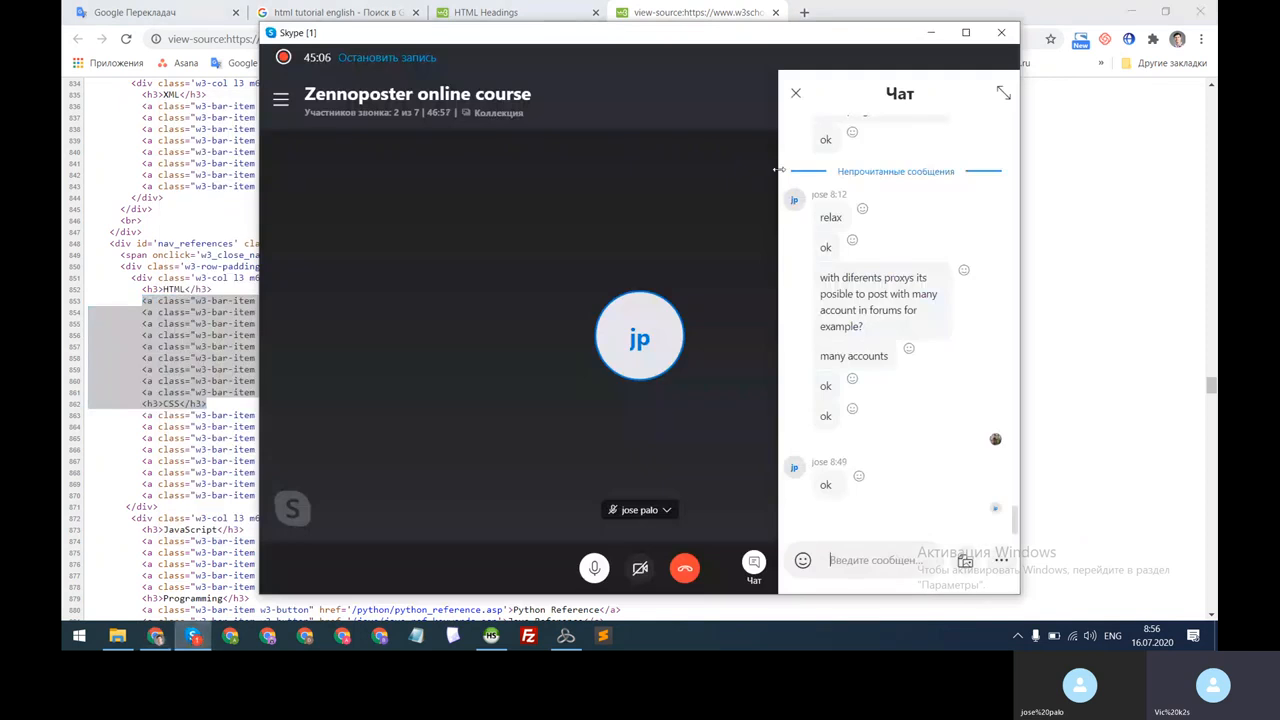
left_click(796, 93)
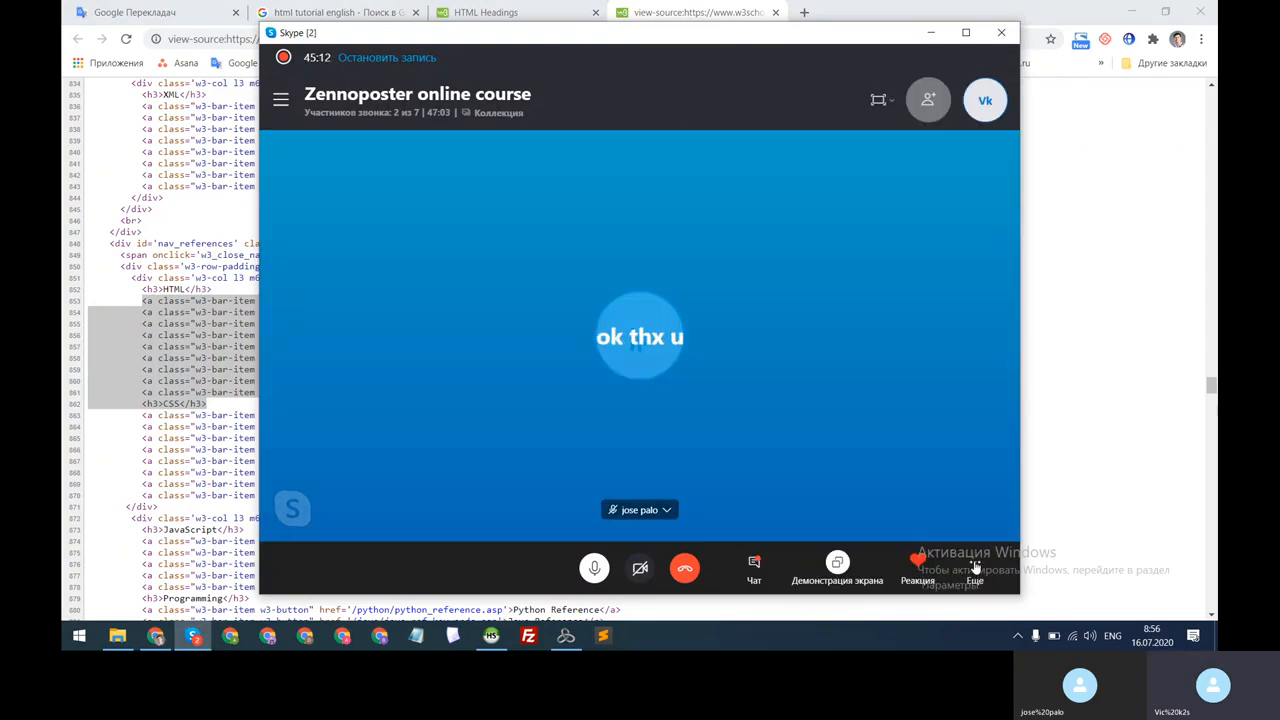
left_click(975, 567)
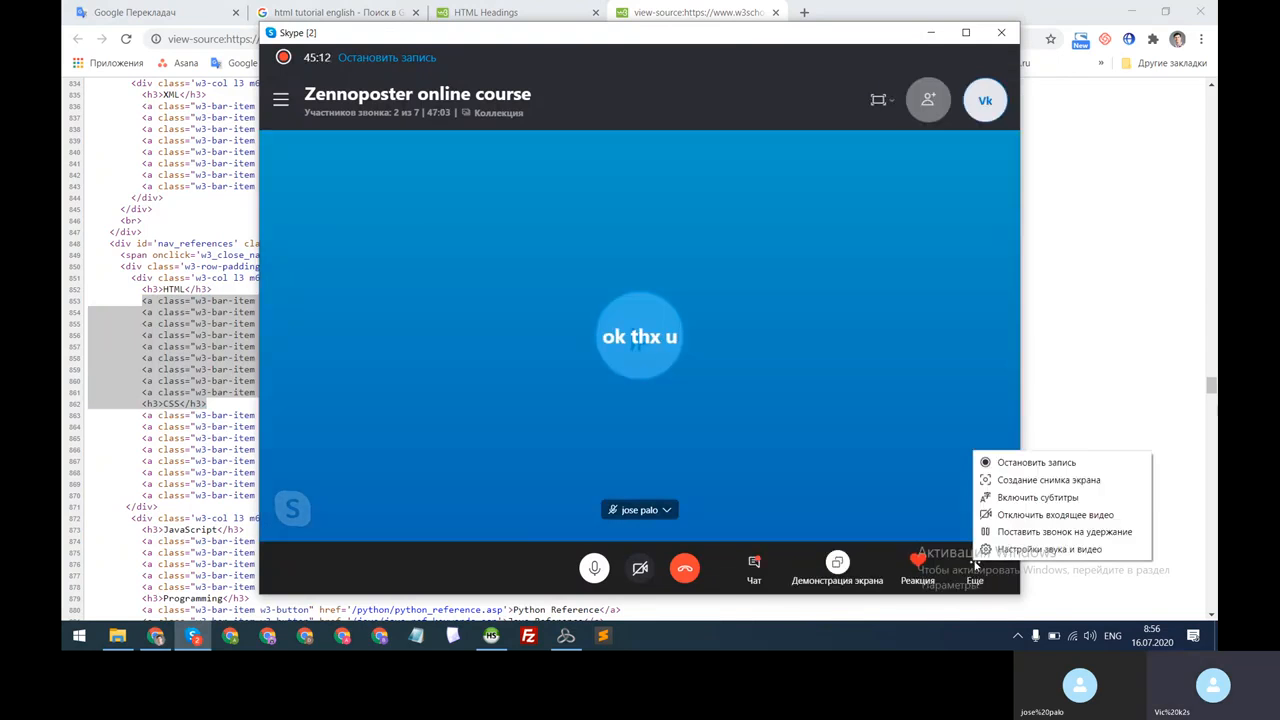